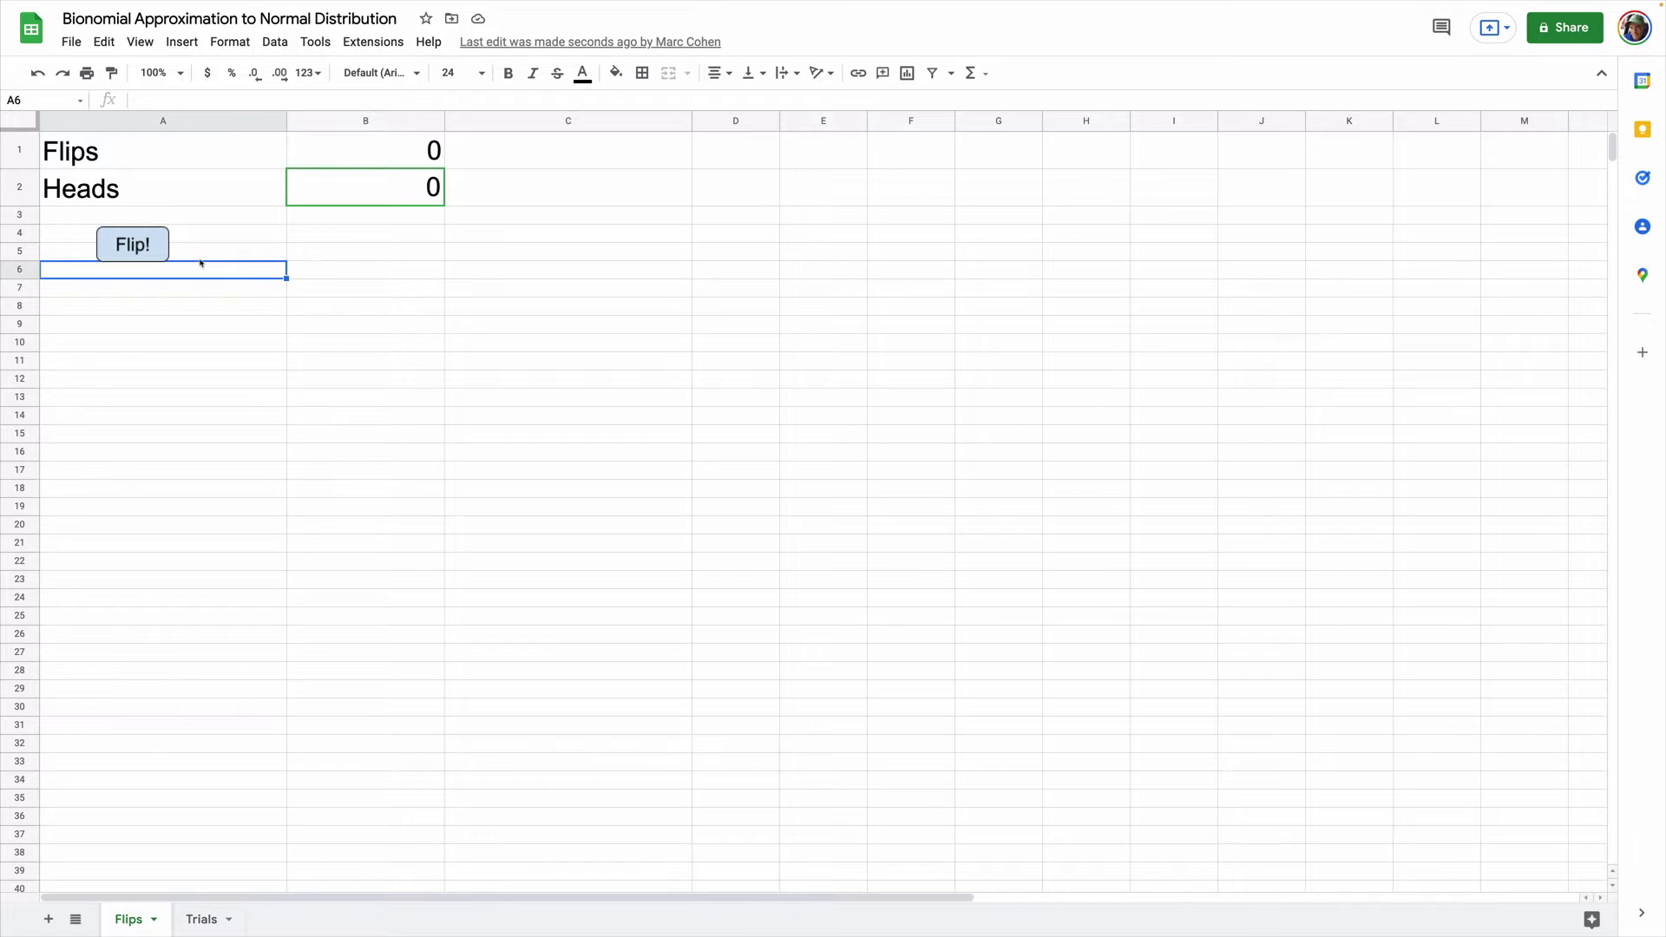
Set the number of flips in B1 to 1.
{"action": "left_click", "coordinate": [419, 144]}
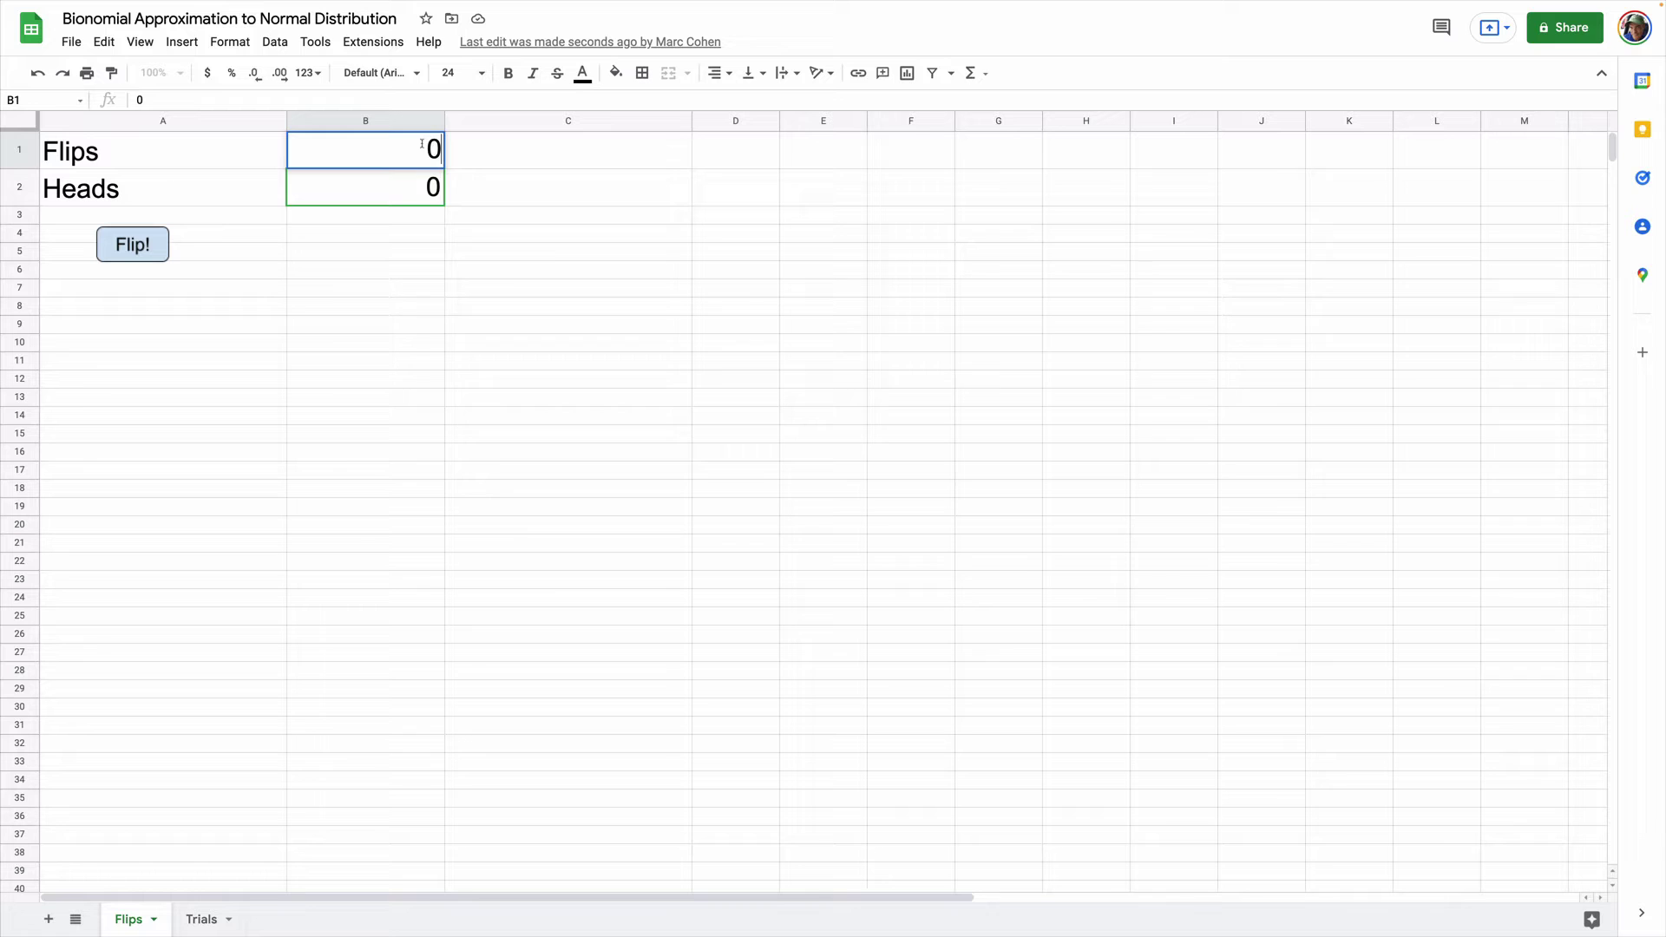
{"action": "double_click", "coordinate": [423, 144]}
{"action": "type", "text": "1"}
{"action": "left_click", "coordinate": [387, 271]}
Flip the single coin four times, the last toss landing tails with 0 heads.
{"action": "left_click", "coordinate": [148, 248]}
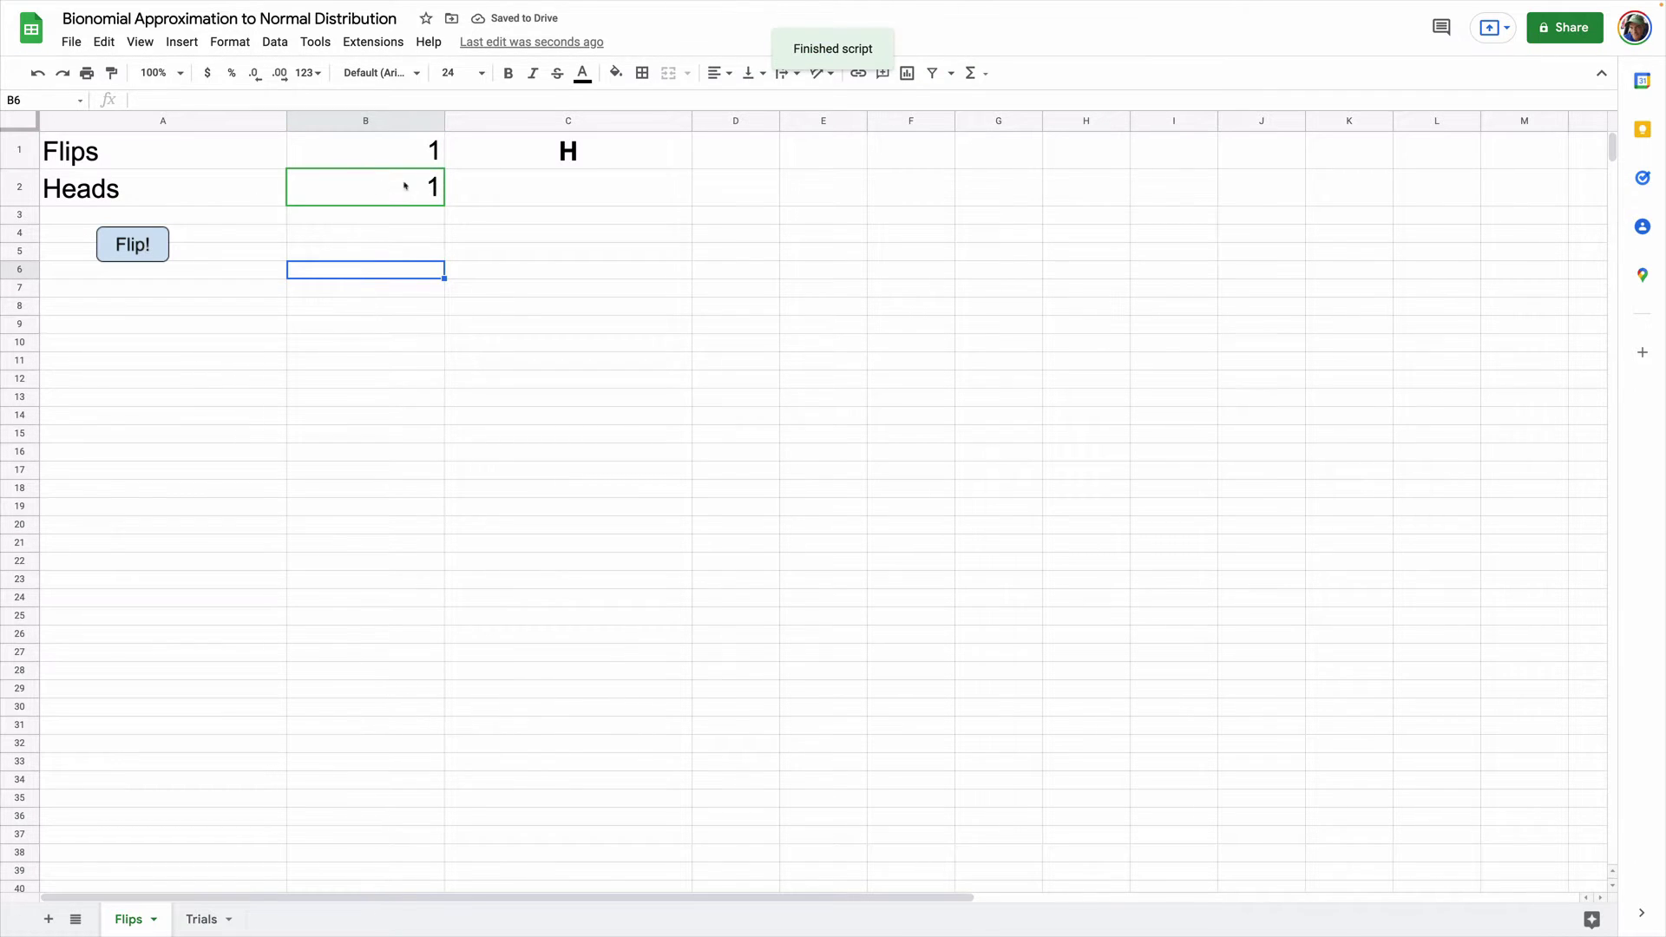
{"action": "left_click", "coordinate": [130, 247]}
{"action": "left_click", "coordinate": [131, 251]}
{"action": "left_click", "coordinate": [134, 248]}
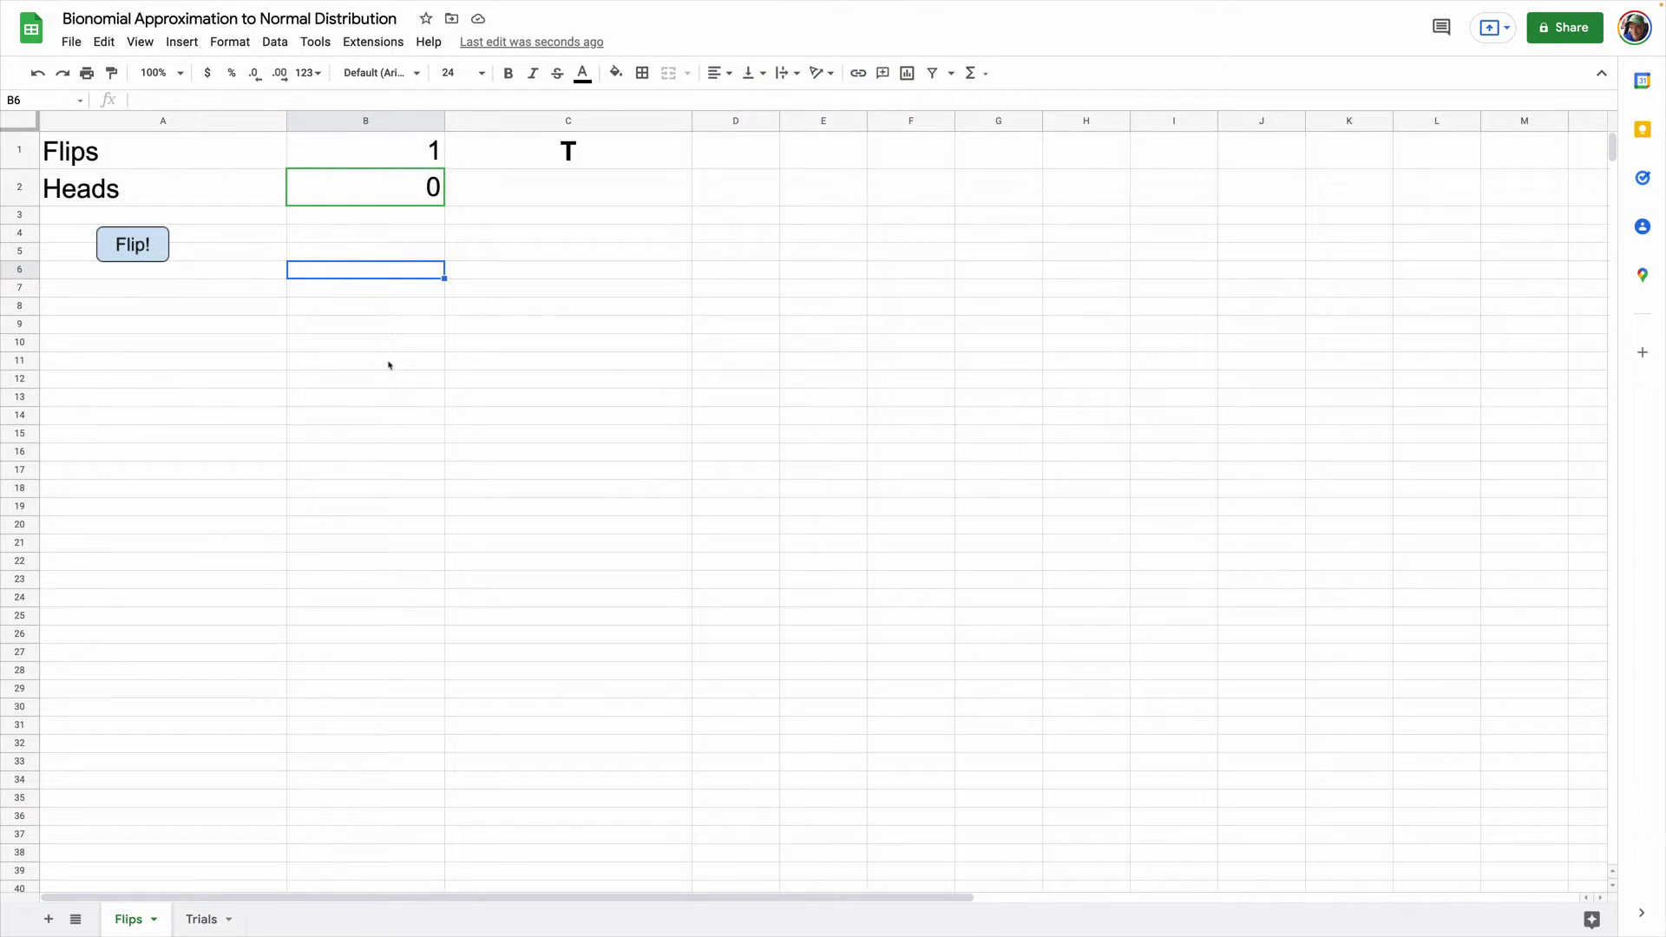
Change the number of flips in B1 to 2.
{"action": "double_click", "coordinate": [430, 155]}
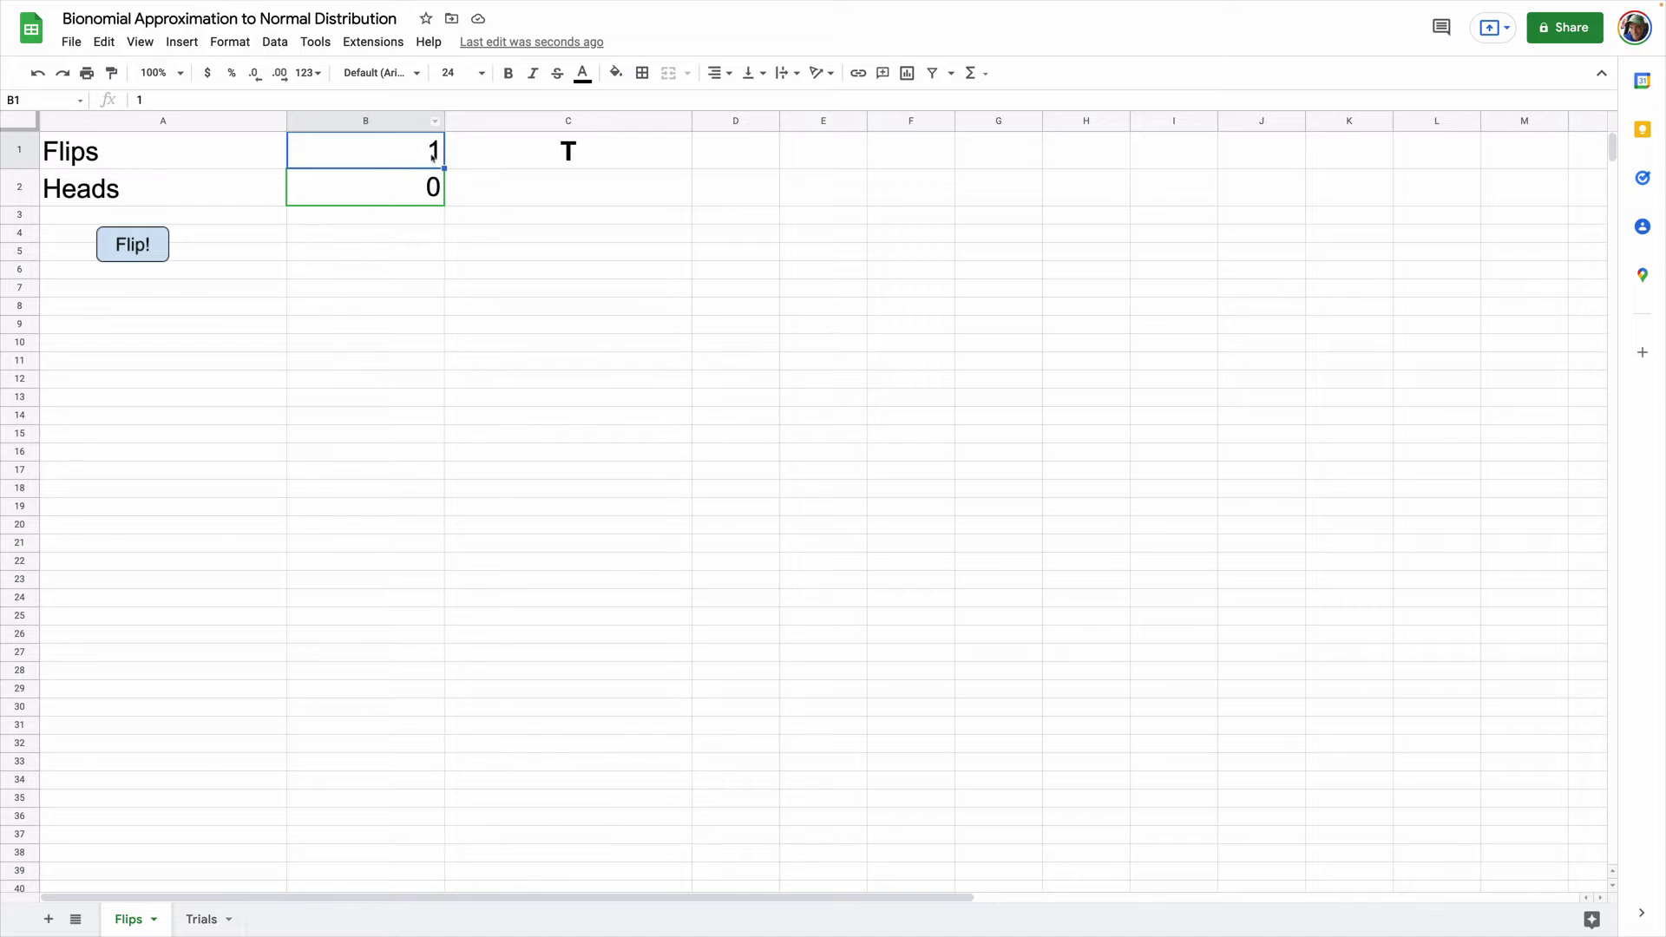
{"action": "type", "text": "2"}
{"action": "left_click", "coordinate": [417, 264]}
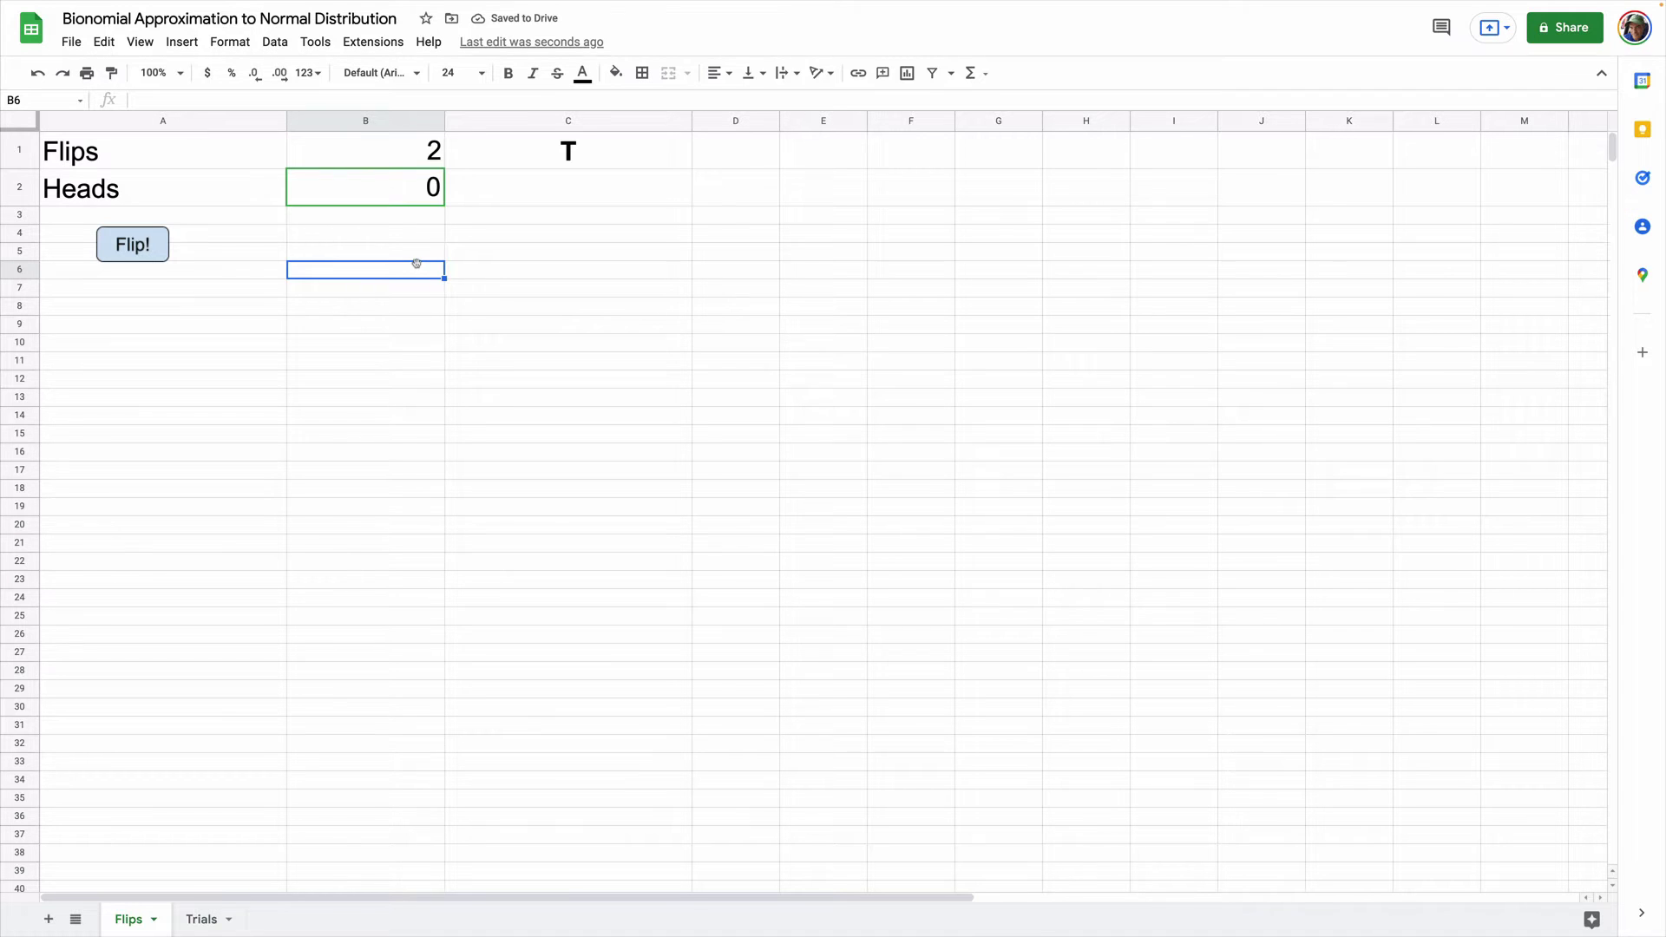
Flip the two coins six times, ending with two heads.
{"action": "left_click", "coordinate": [151, 247]}
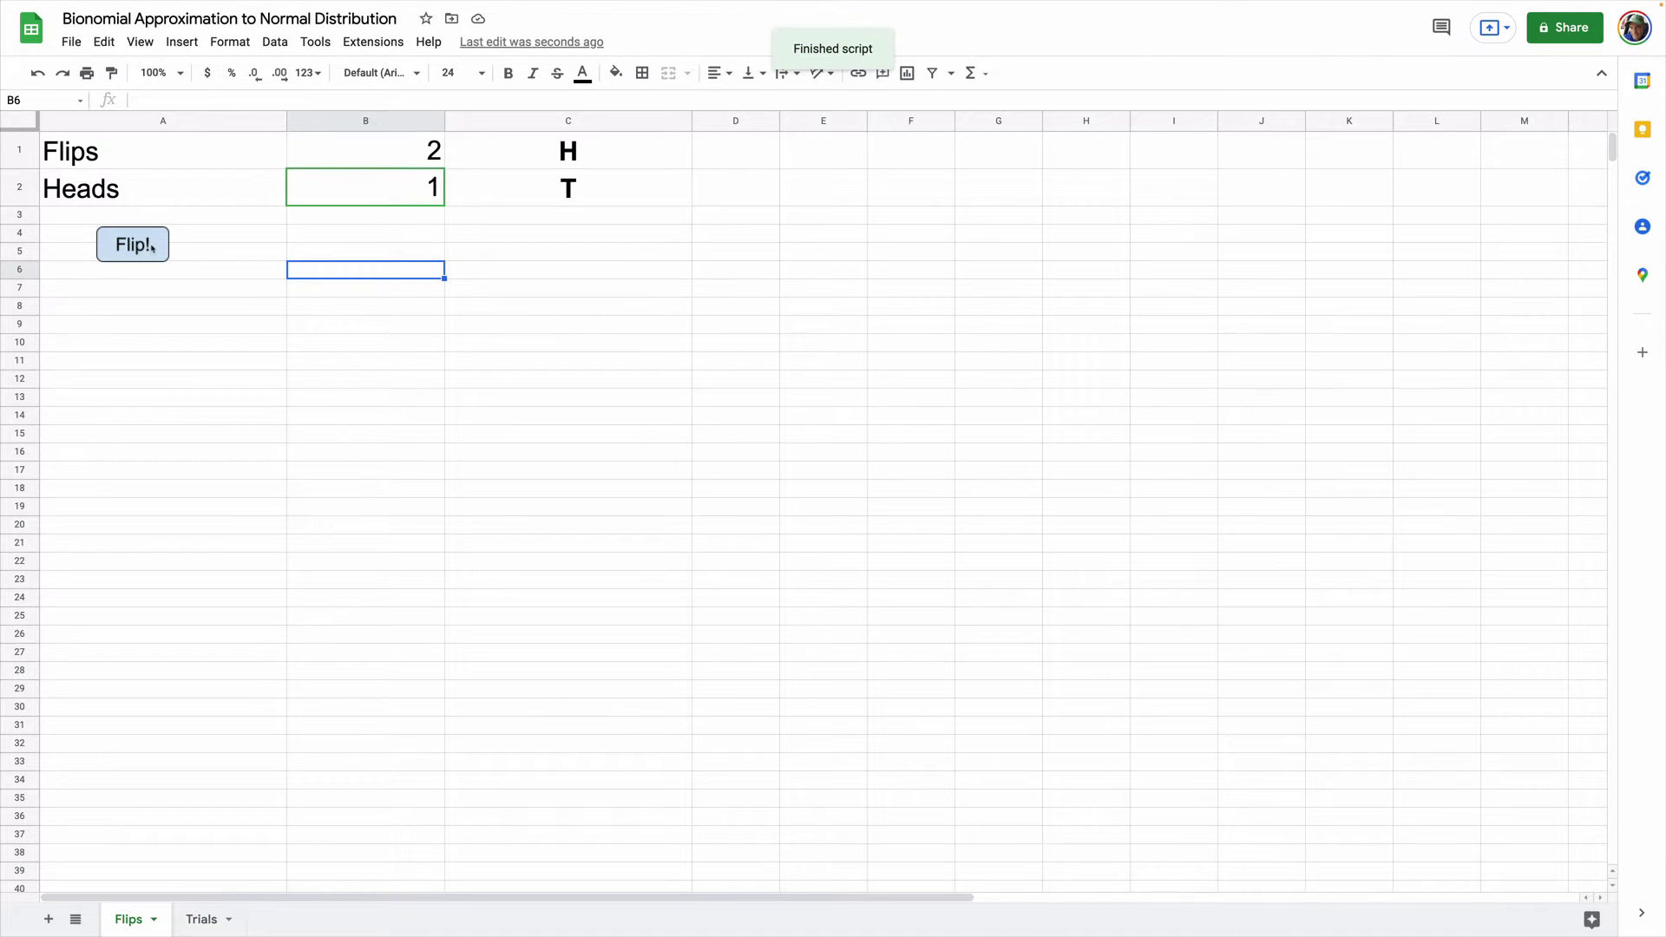
{"action": "left_click", "coordinate": [153, 247]}
{"action": "left_click", "coordinate": [156, 247]}
{"action": "left_click", "coordinate": [136, 246]}
{"action": "left_click", "coordinate": [136, 246]}
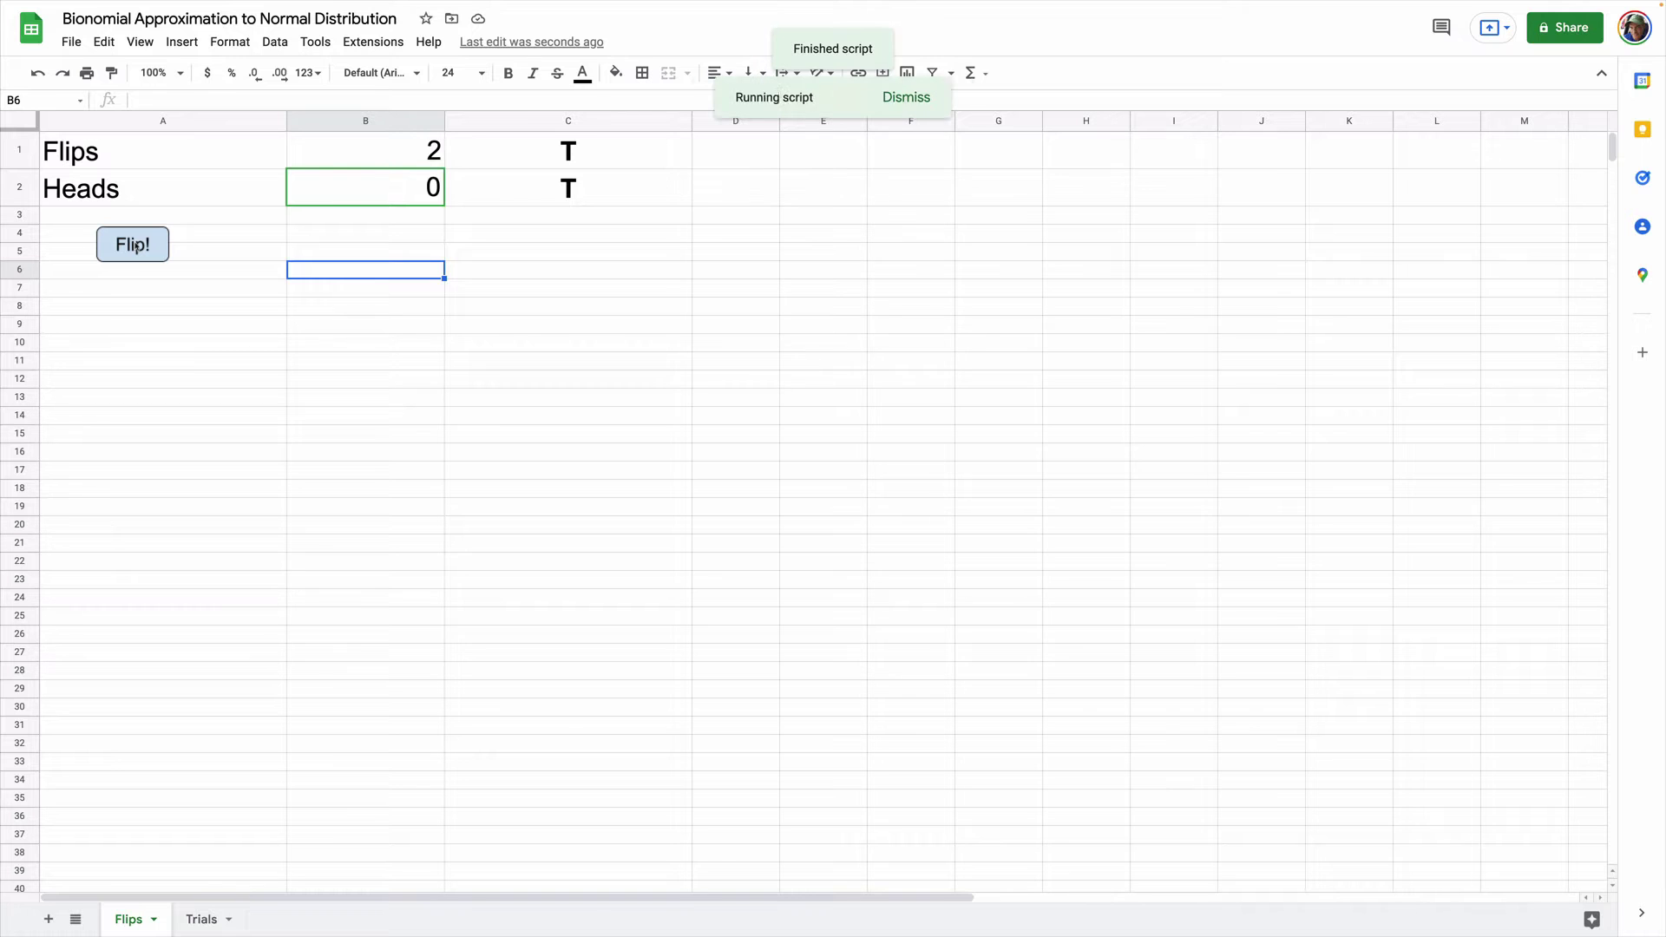
{"action": "left_click", "coordinate": [136, 247]}
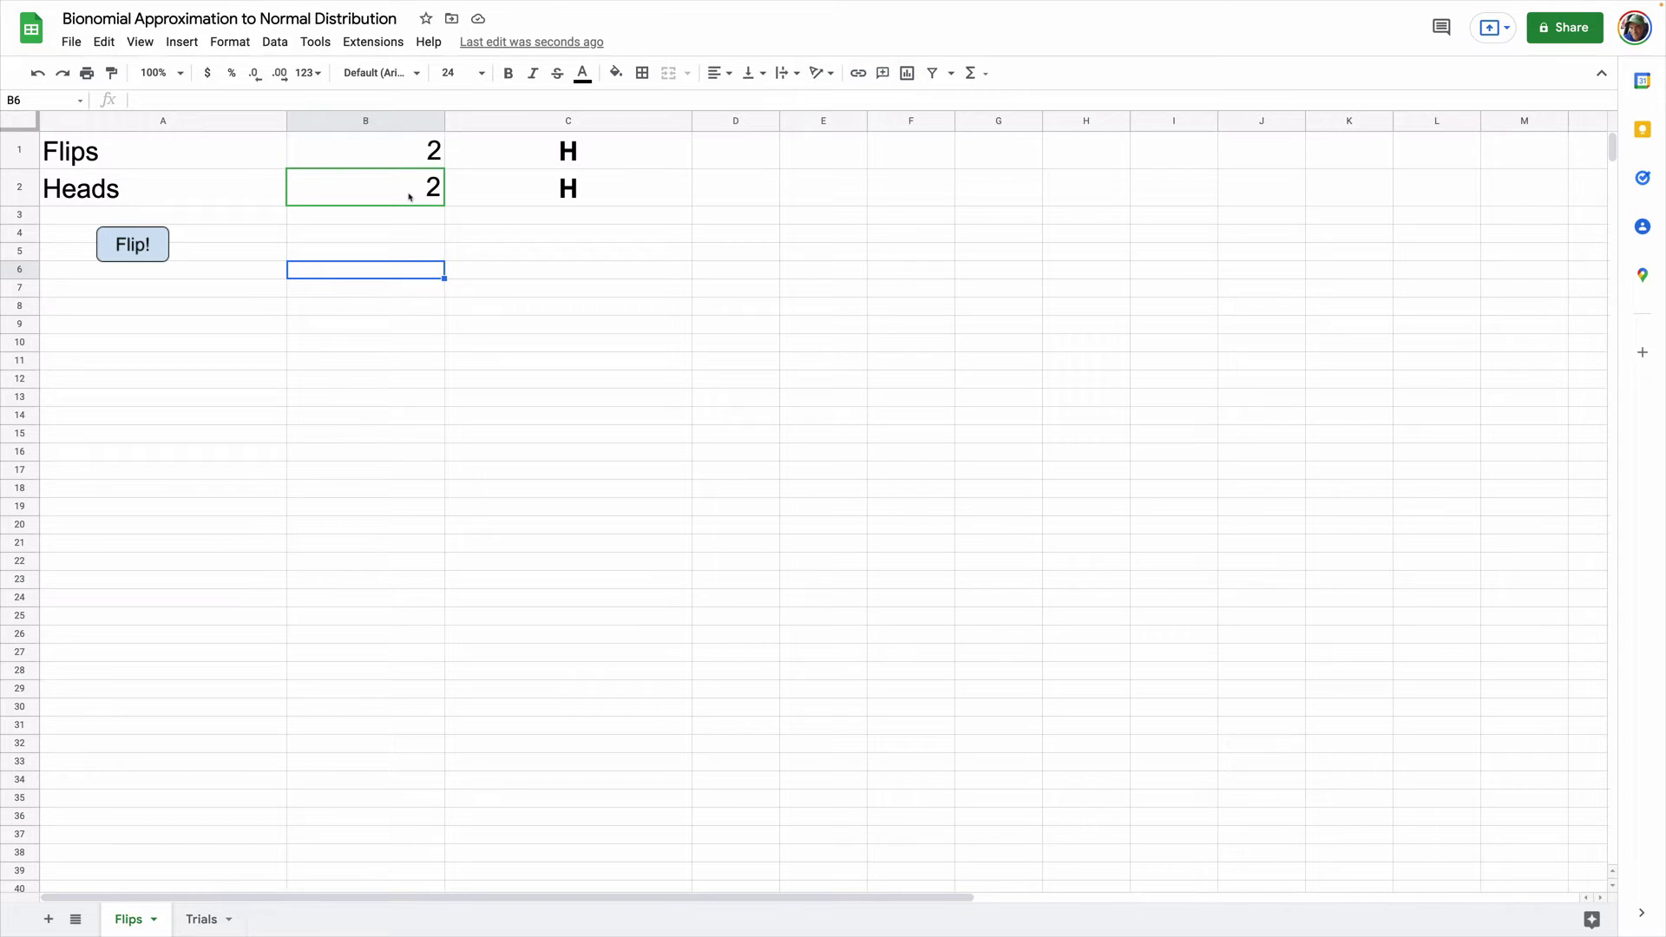
Change the number of flips in B1 to 100.
{"action": "left_click", "coordinate": [433, 151]}
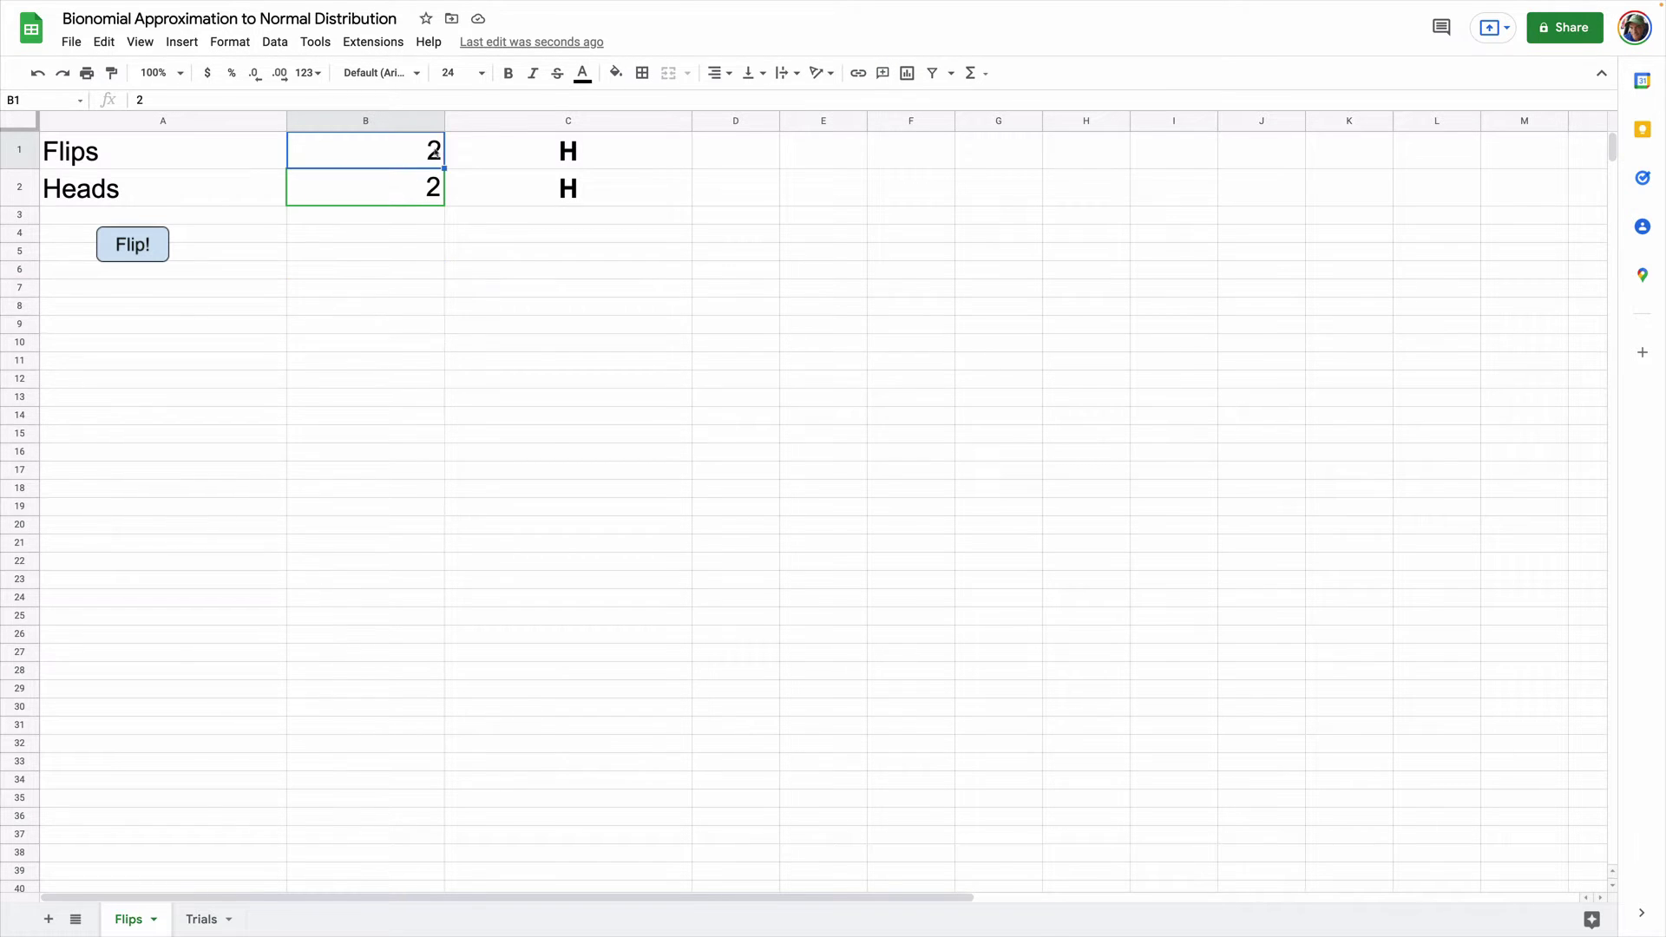
{"action": "double_click", "coordinate": [434, 151]}
{"action": "type", "text": "100"}
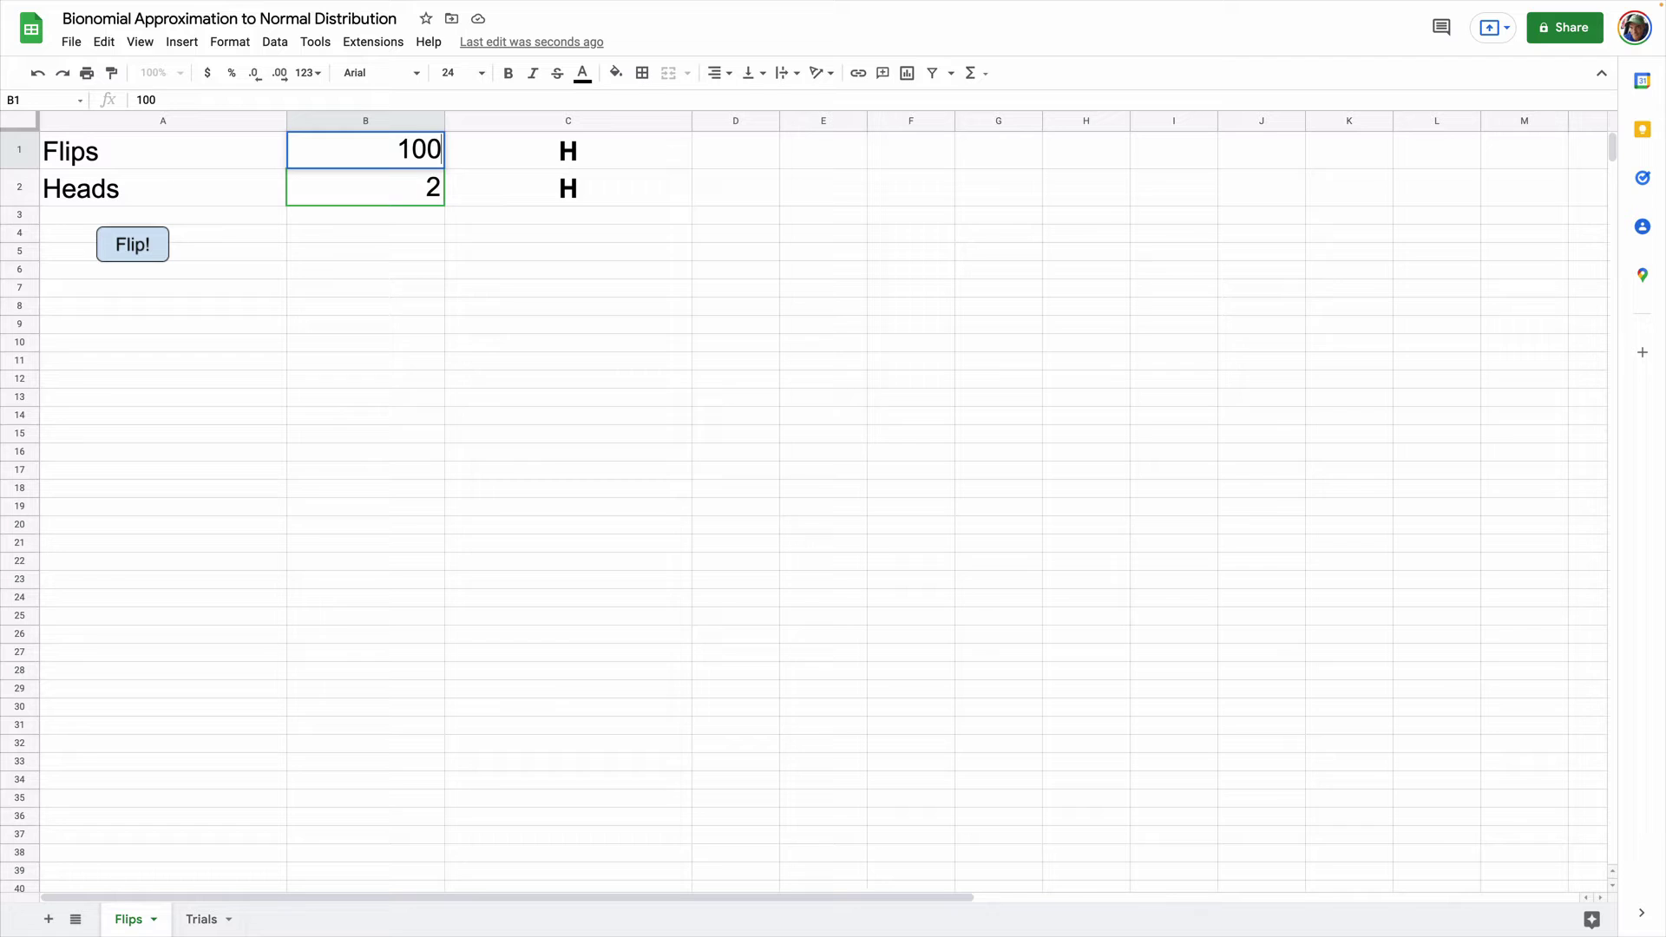
{"action": "left_click", "coordinate": [298, 269]}
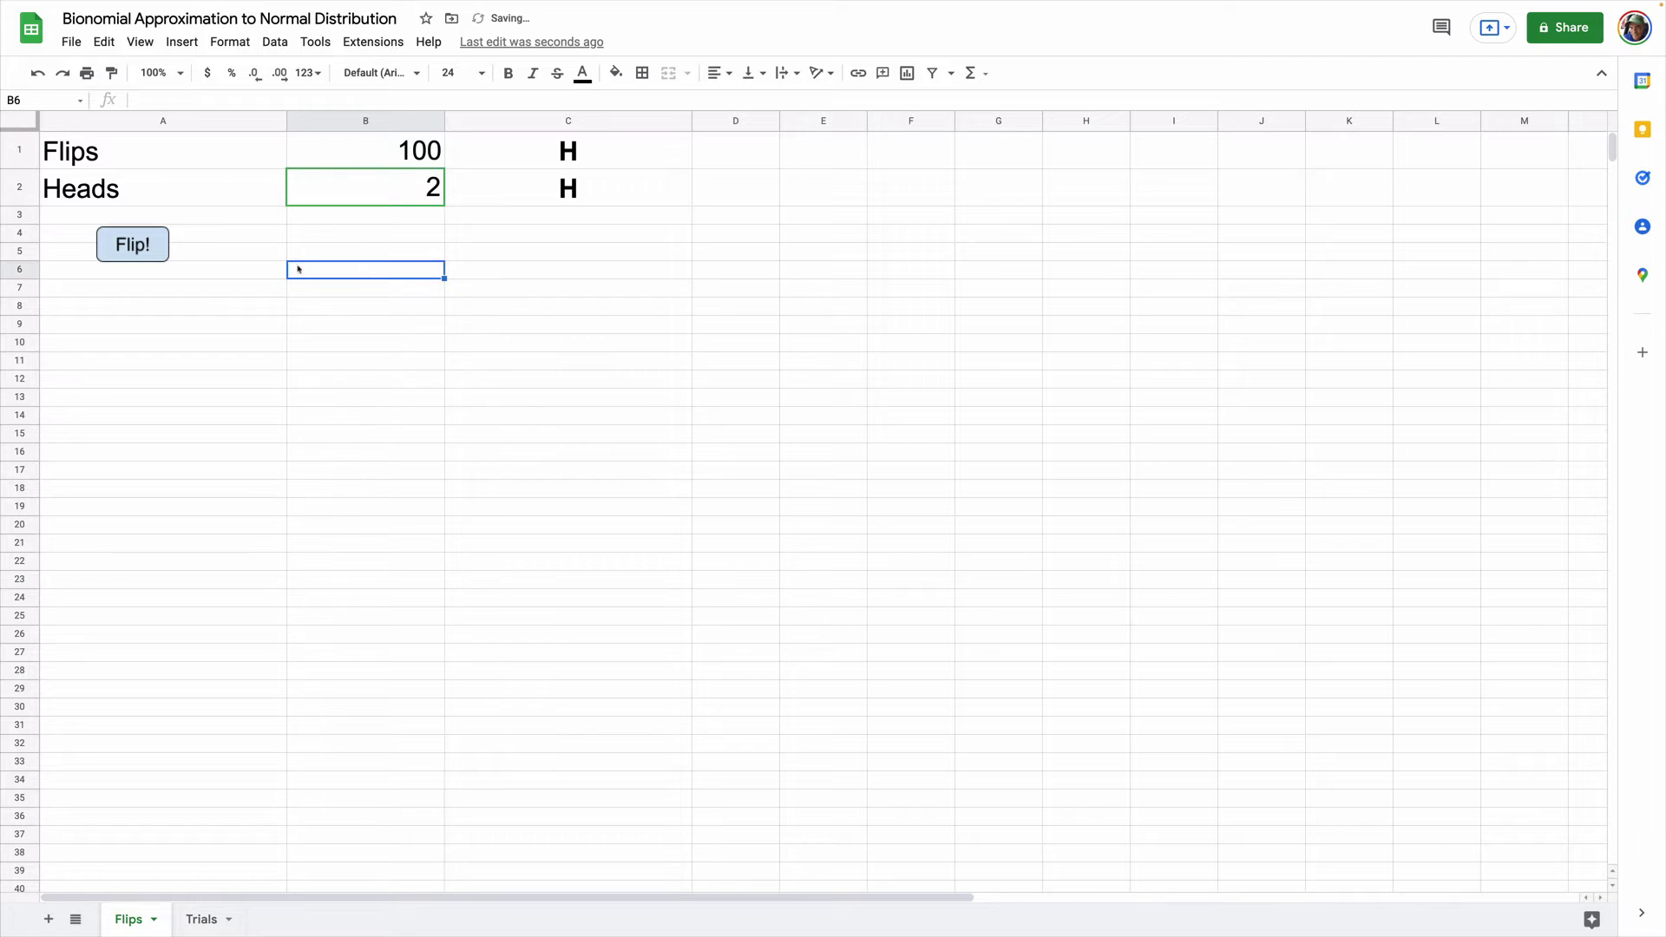
Run Flip! and review the 100 H/T results in column C, totalling 55 heads.
{"action": "left_click", "coordinate": [209, 292]}
{"action": "left_click", "coordinate": [132, 243]}
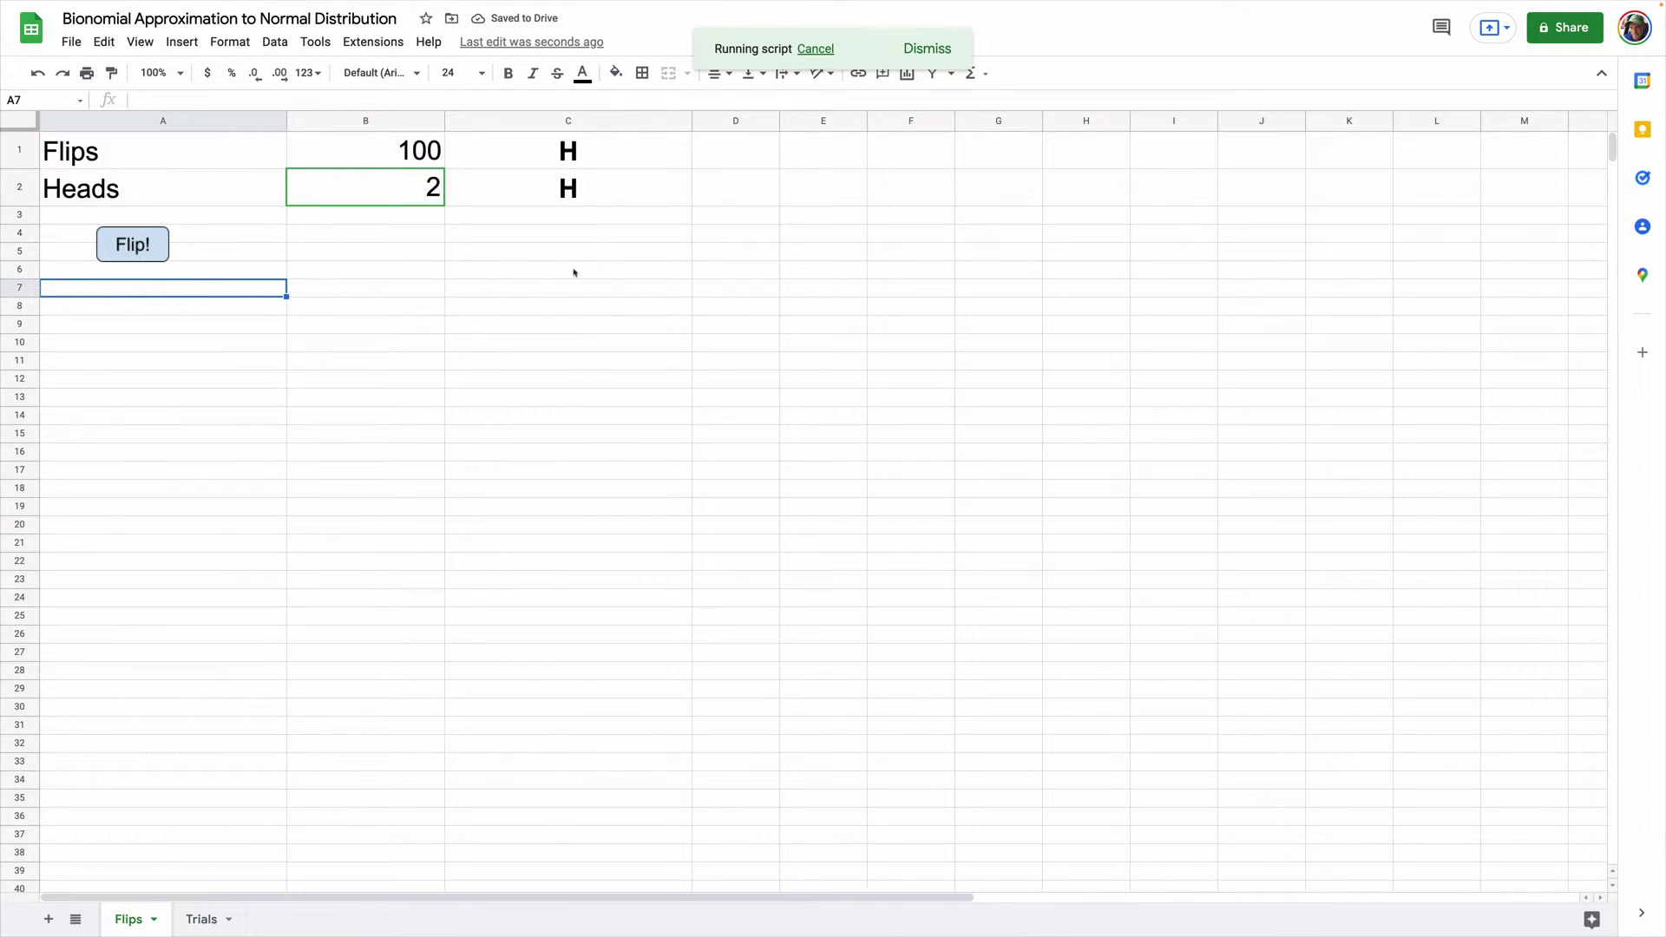
{"action": "scroll", "coordinate": [631, 335], "scroll_direction": "down", "scroll_amount": 10}
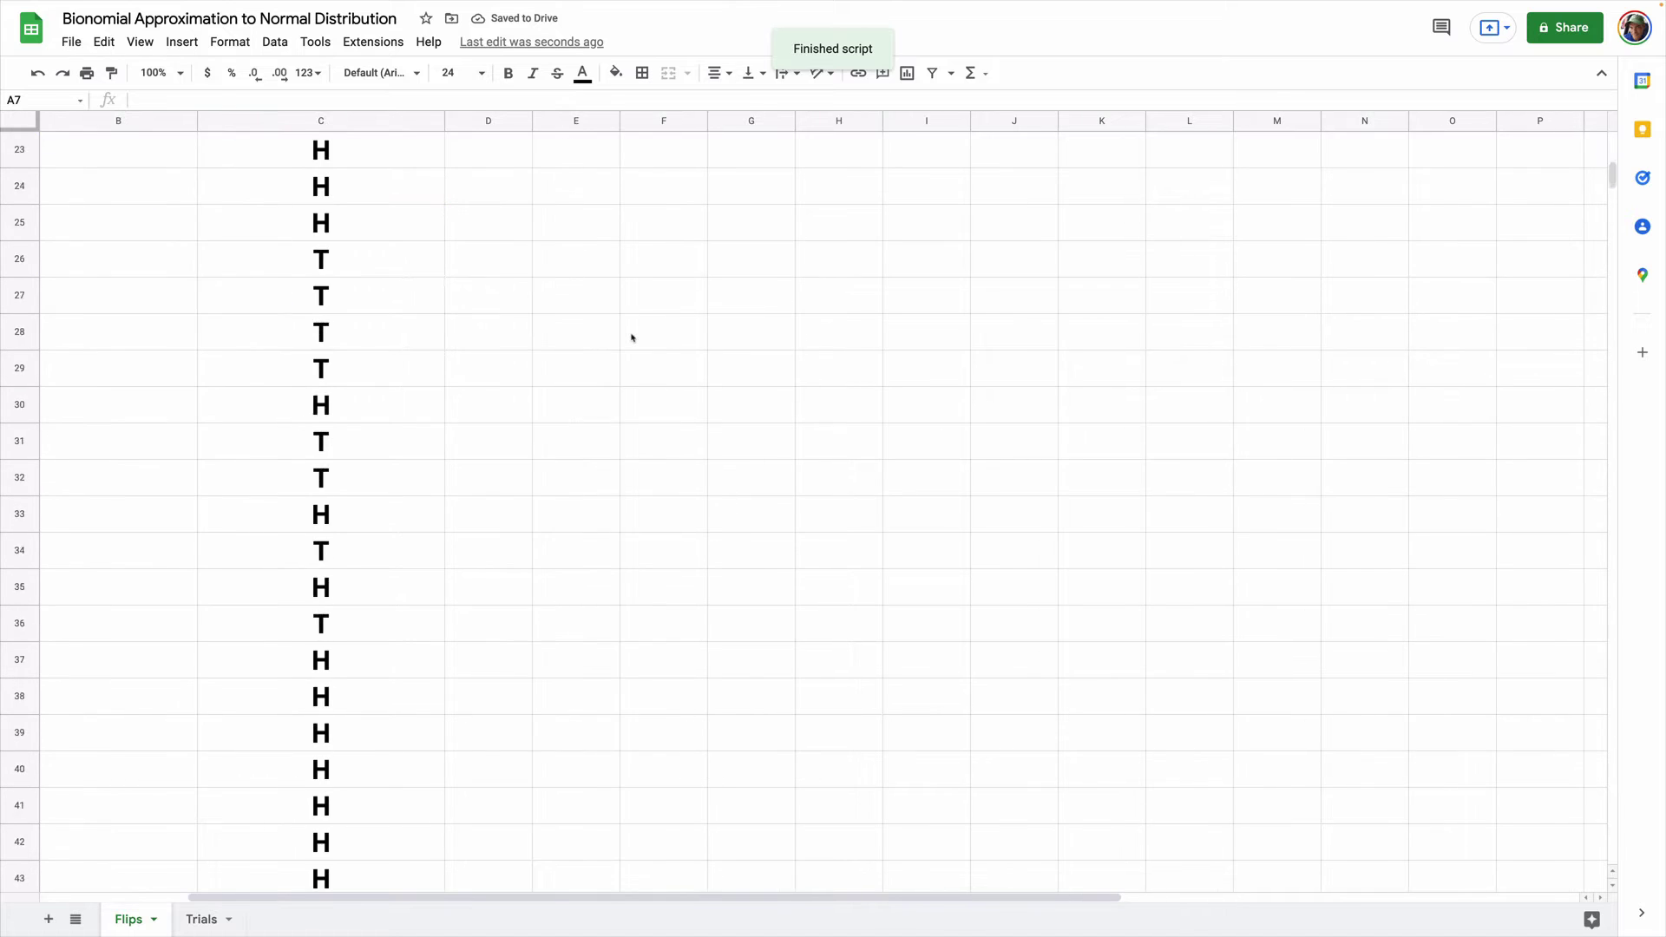
{"action": "scroll", "coordinate": [632, 337], "scroll_direction": "up", "scroll_amount": 1}
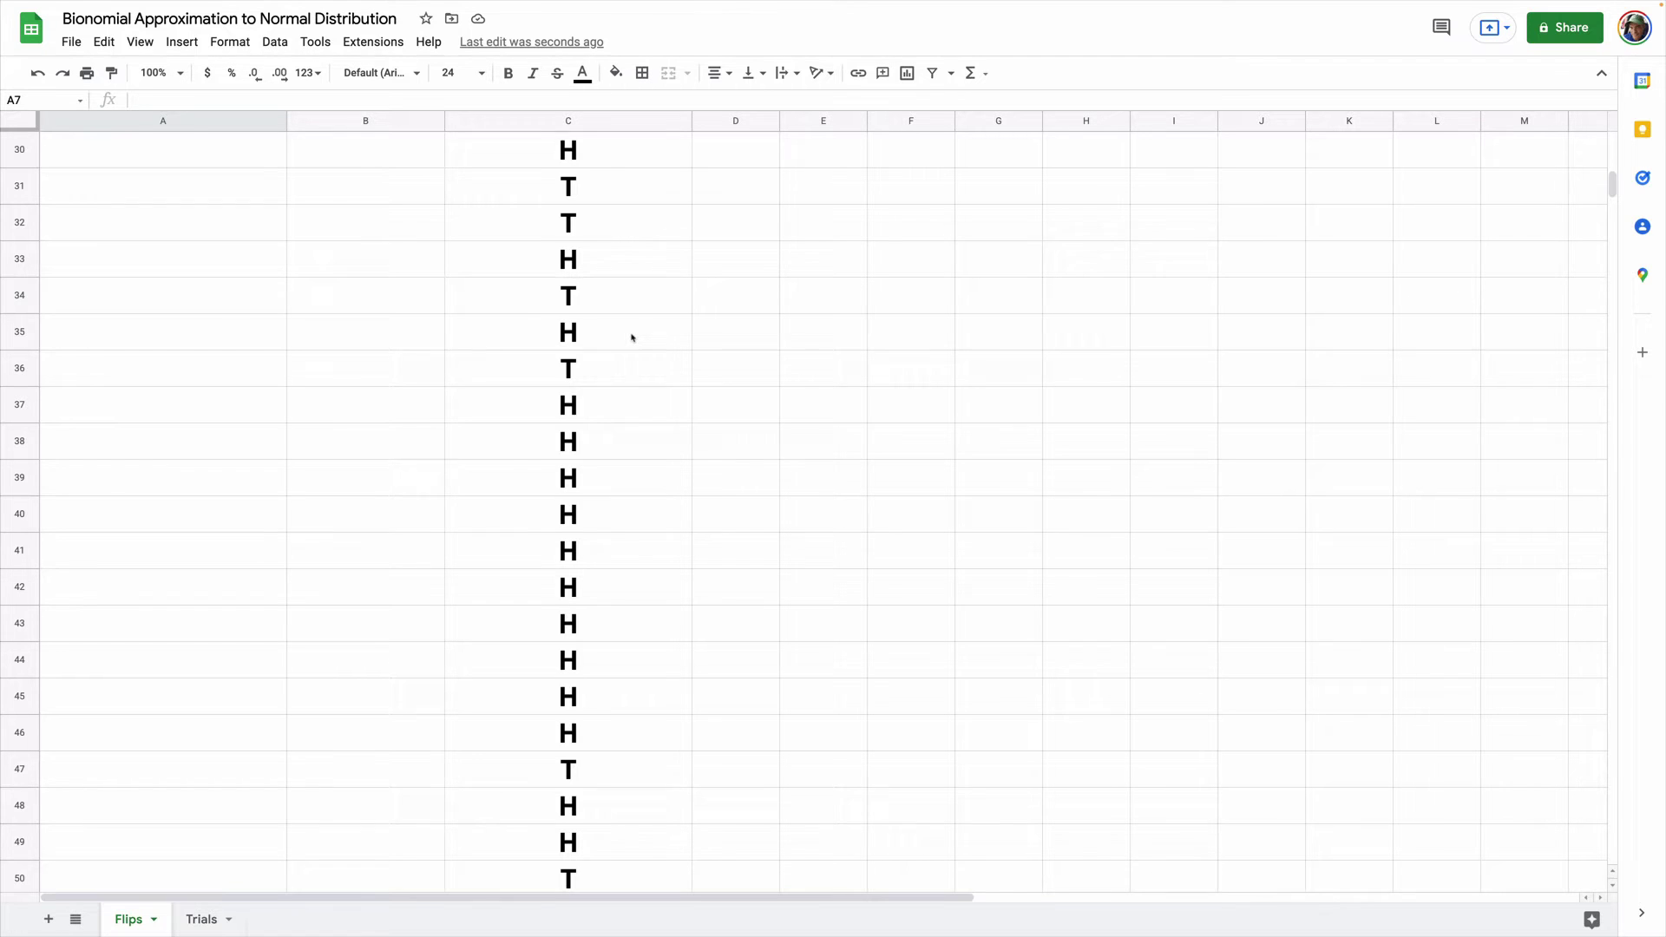
{"action": "scroll", "coordinate": [632, 338], "scroll_direction": "up", "scroll_amount": 10}
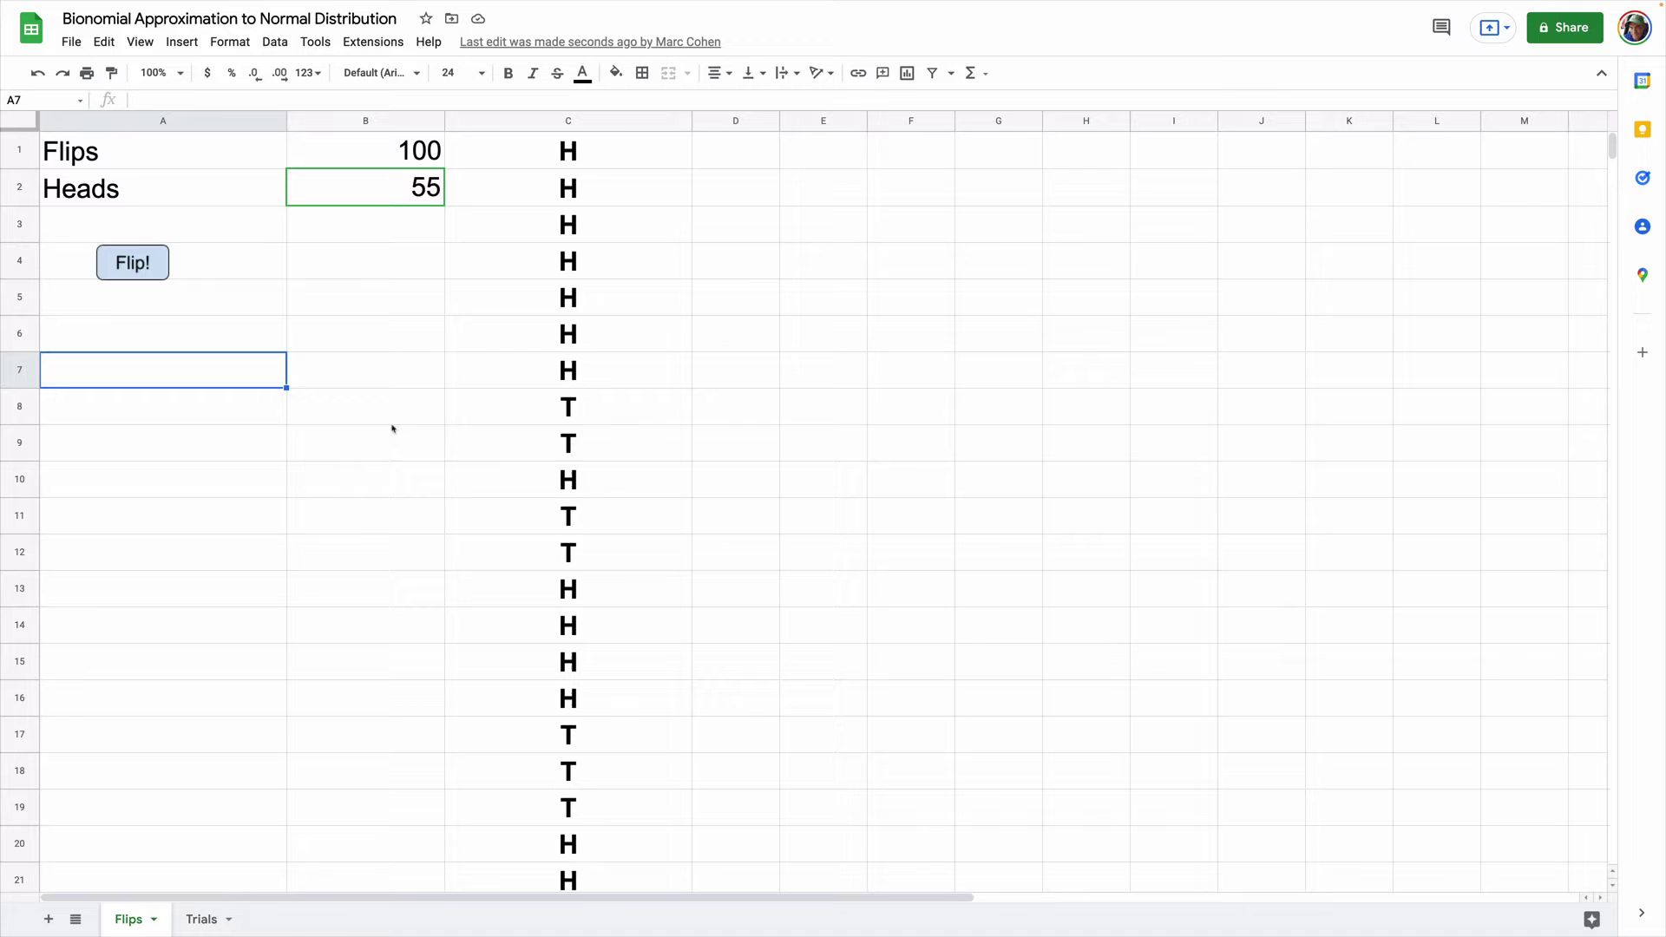
Rerun Flip! four times with 100 flips, ending at 56 heads.
{"action": "left_click", "coordinate": [118, 262]}
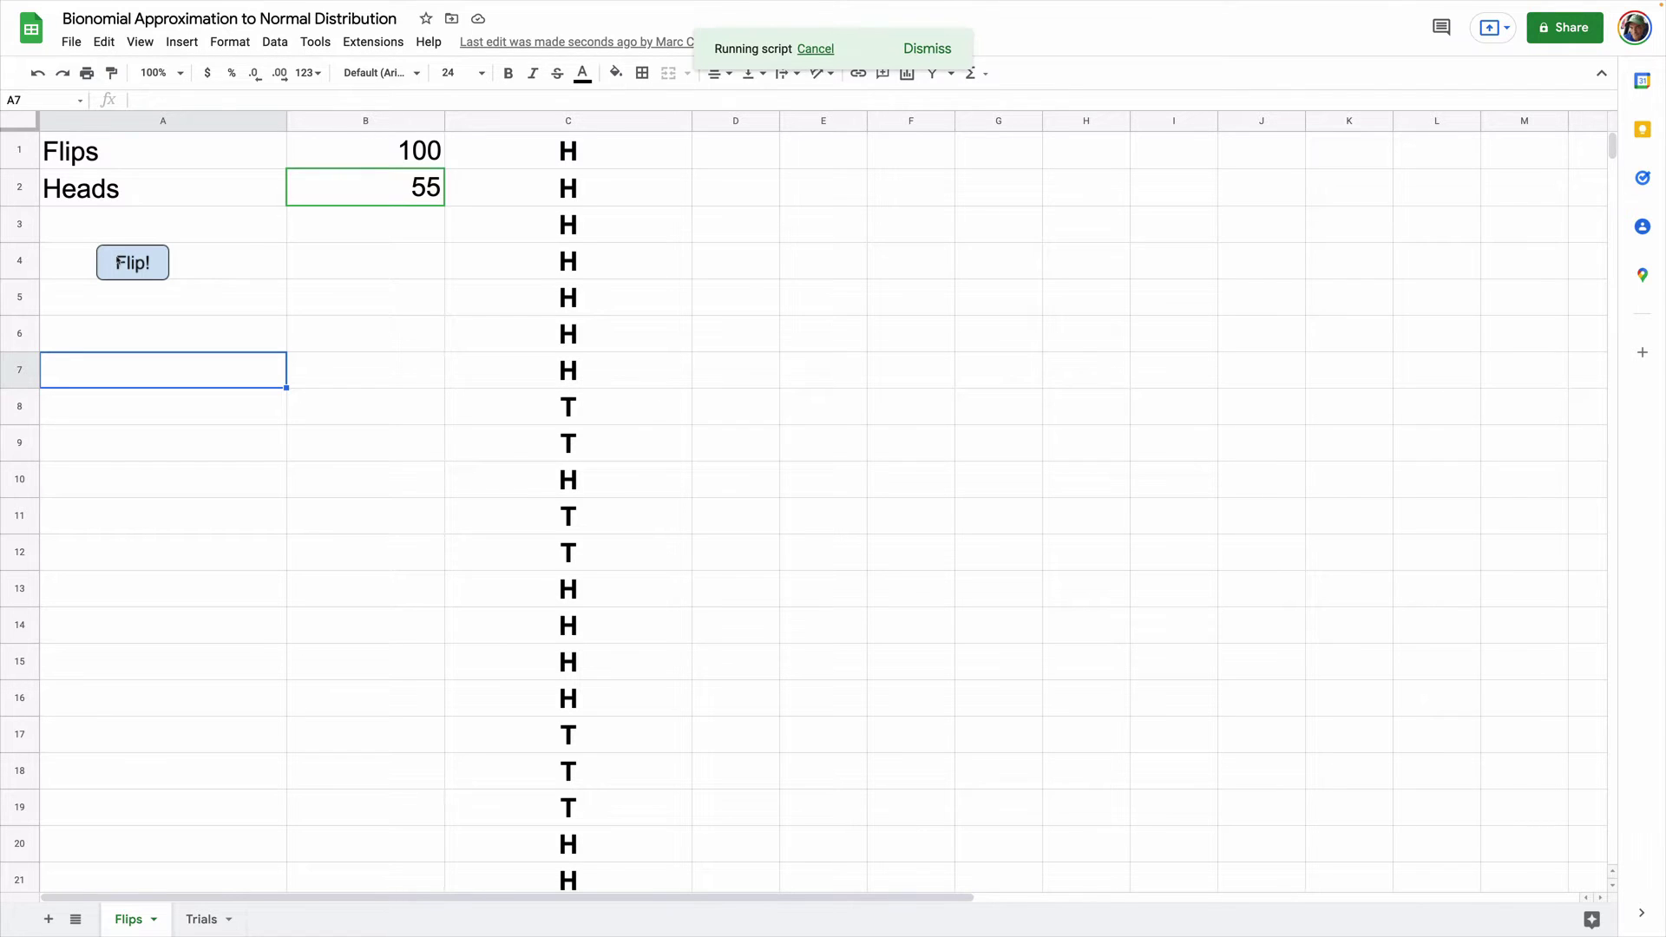
{"action": "left_click", "coordinate": [118, 262]}
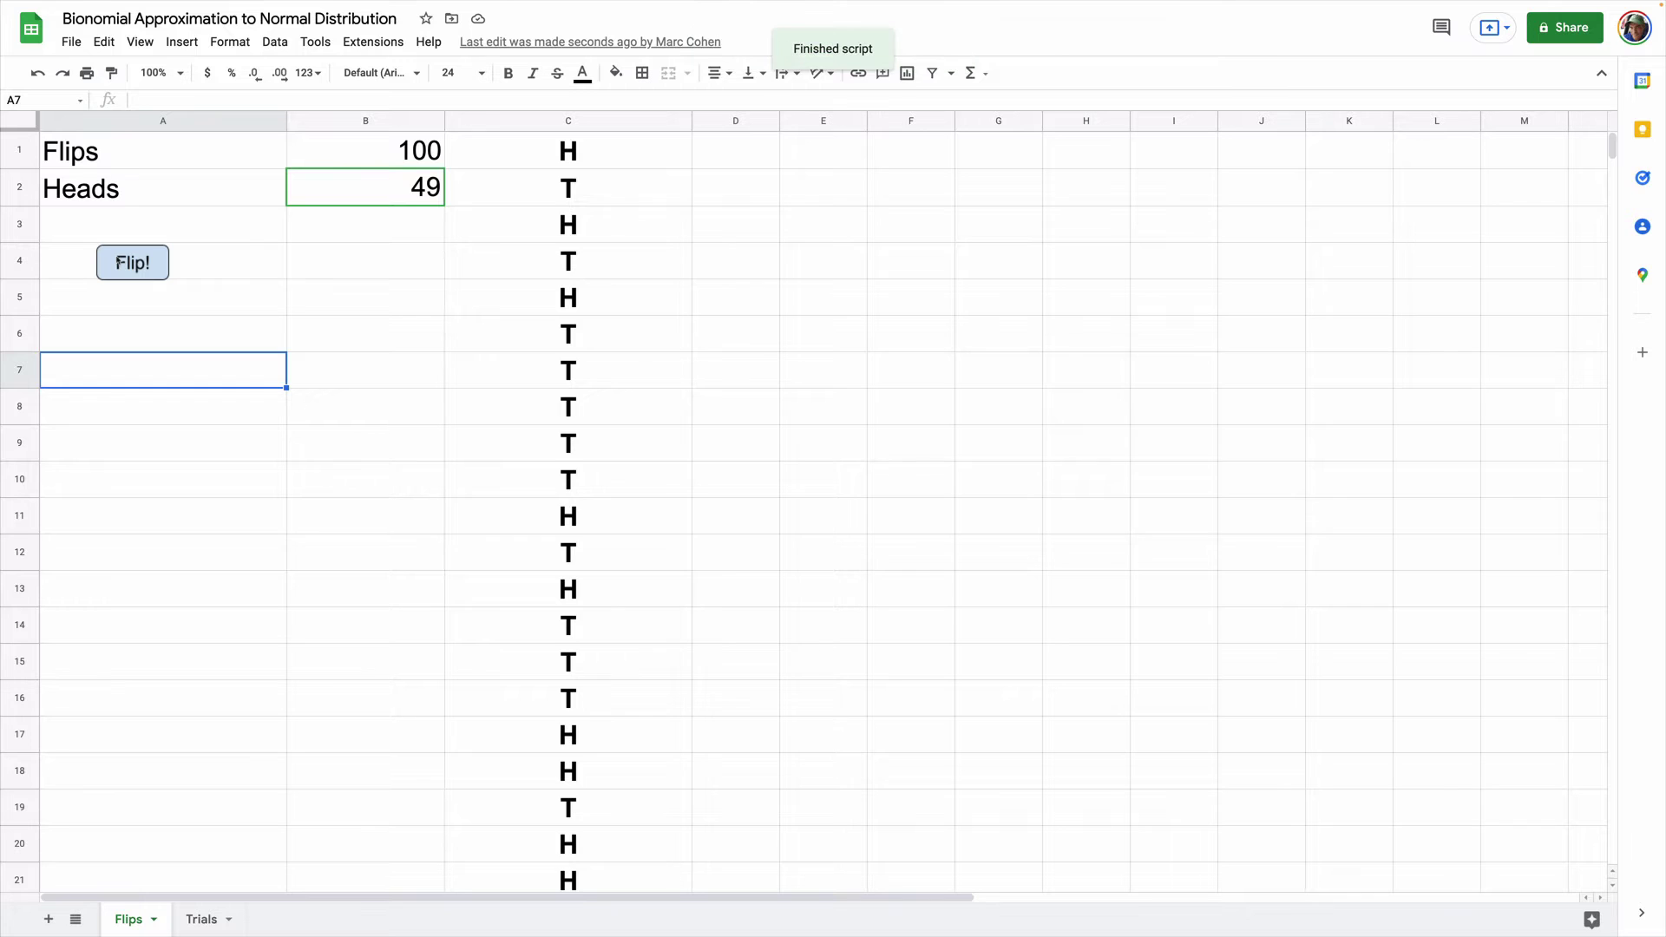
{"action": "left_click", "coordinate": [118, 262]}
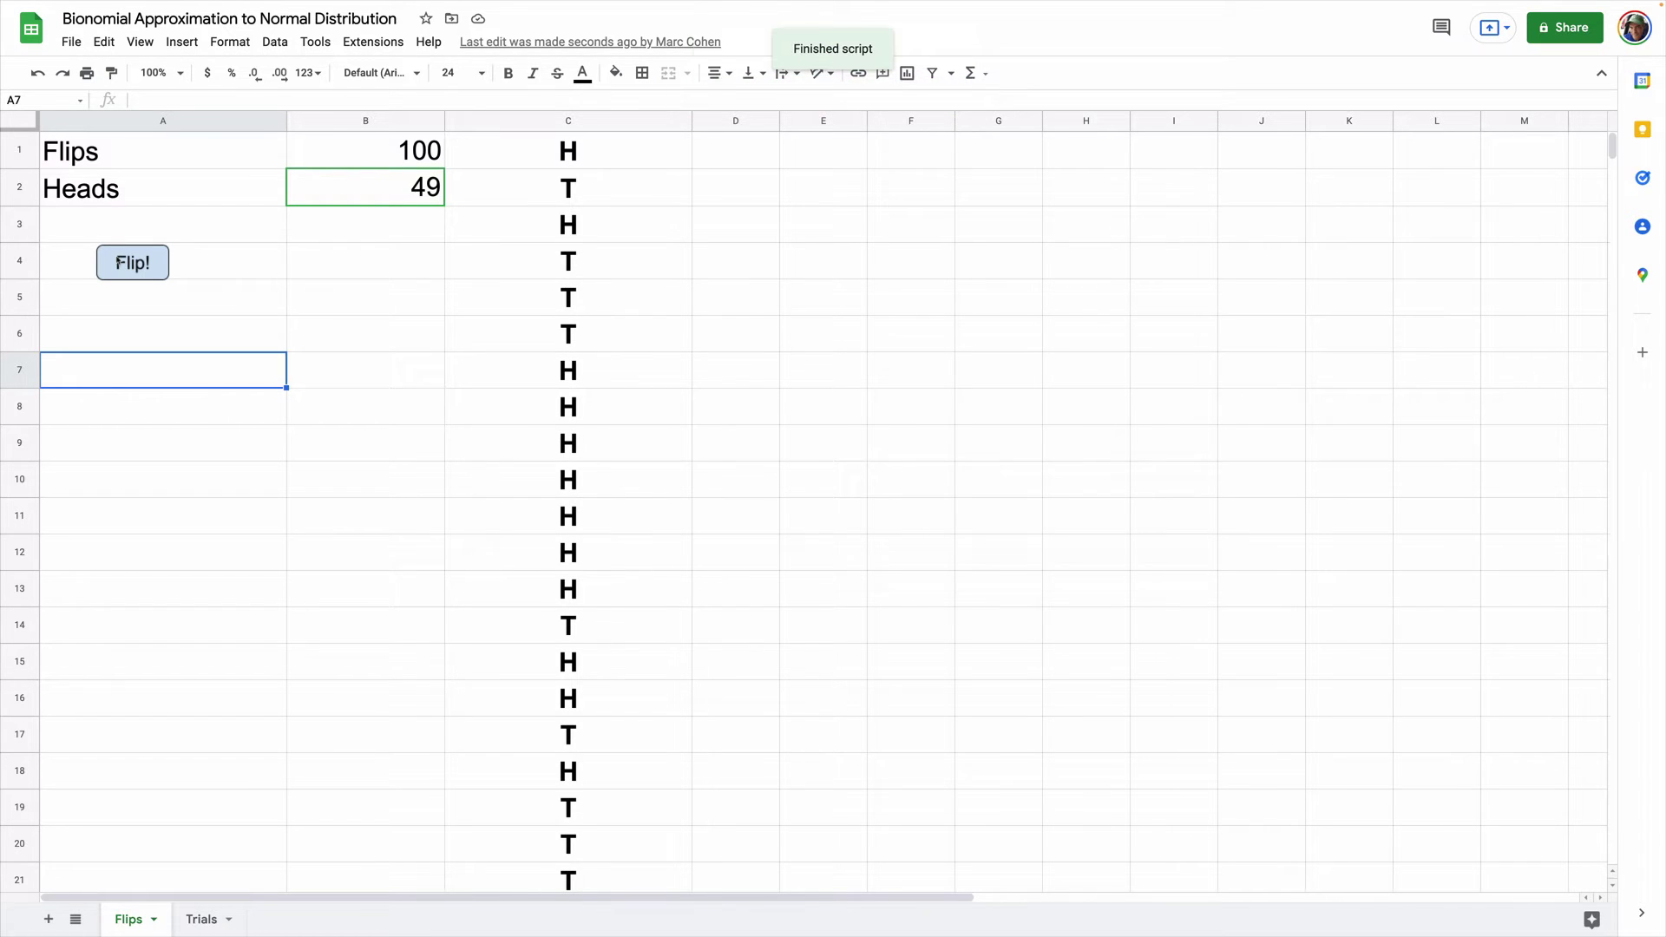
{"action": "left_click", "coordinate": [118, 262]}
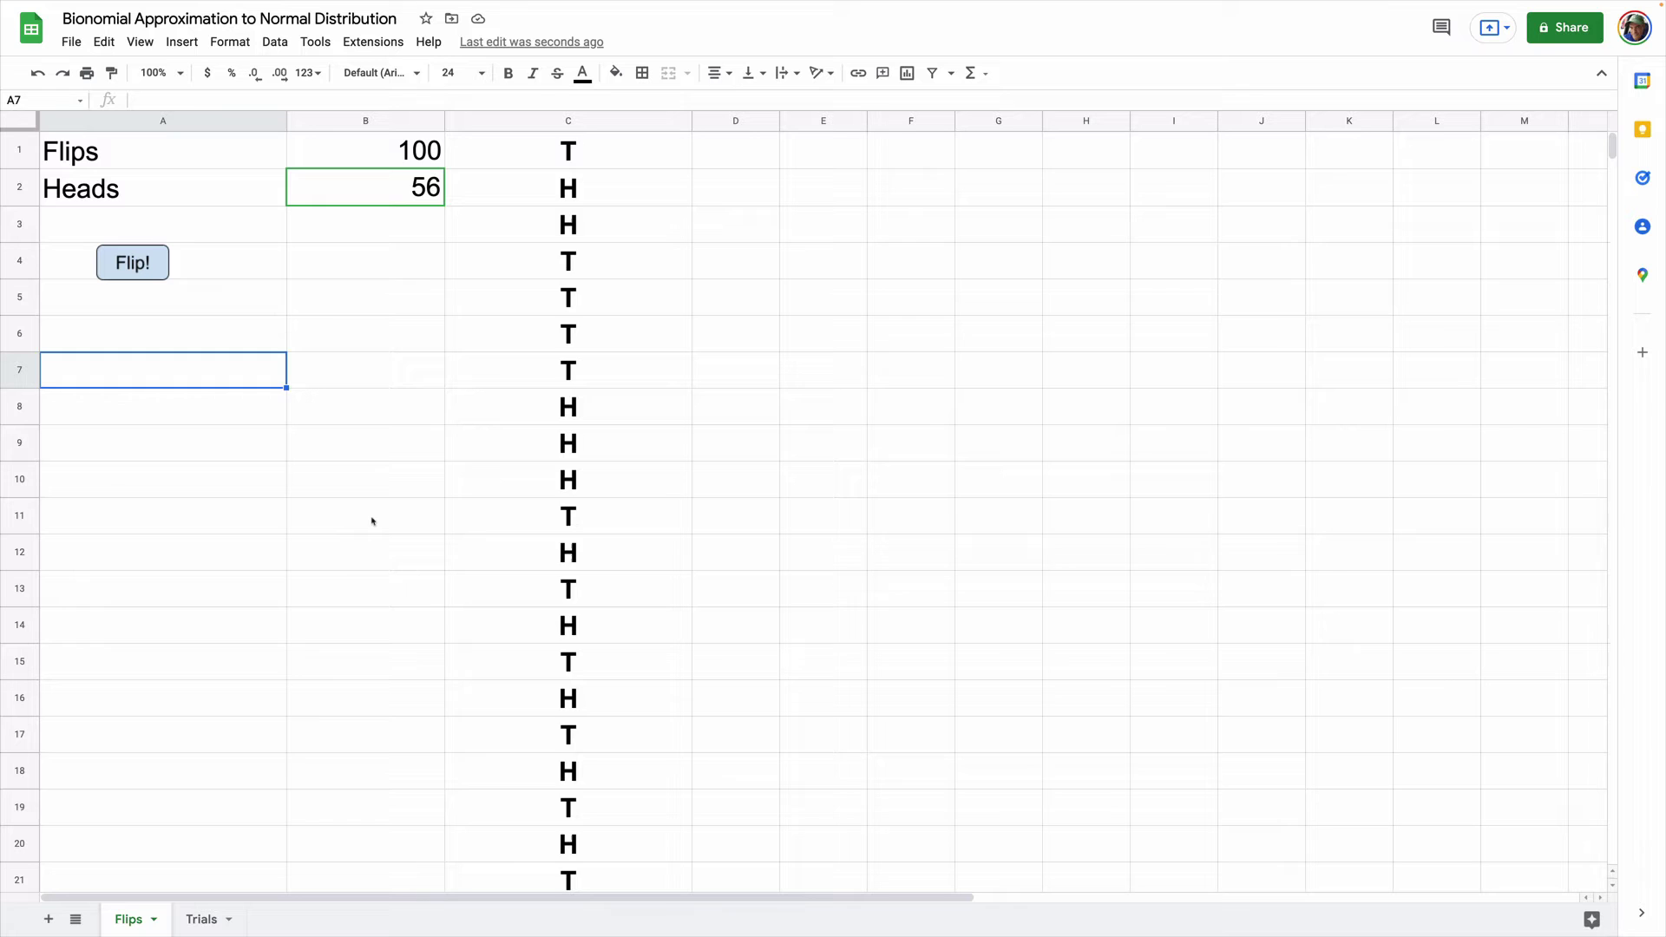
Go to the Trials sheet showing 100 flips per trial, mean 50, stddev 5 and an empty chart.
{"action": "left_click", "coordinate": [201, 919]}
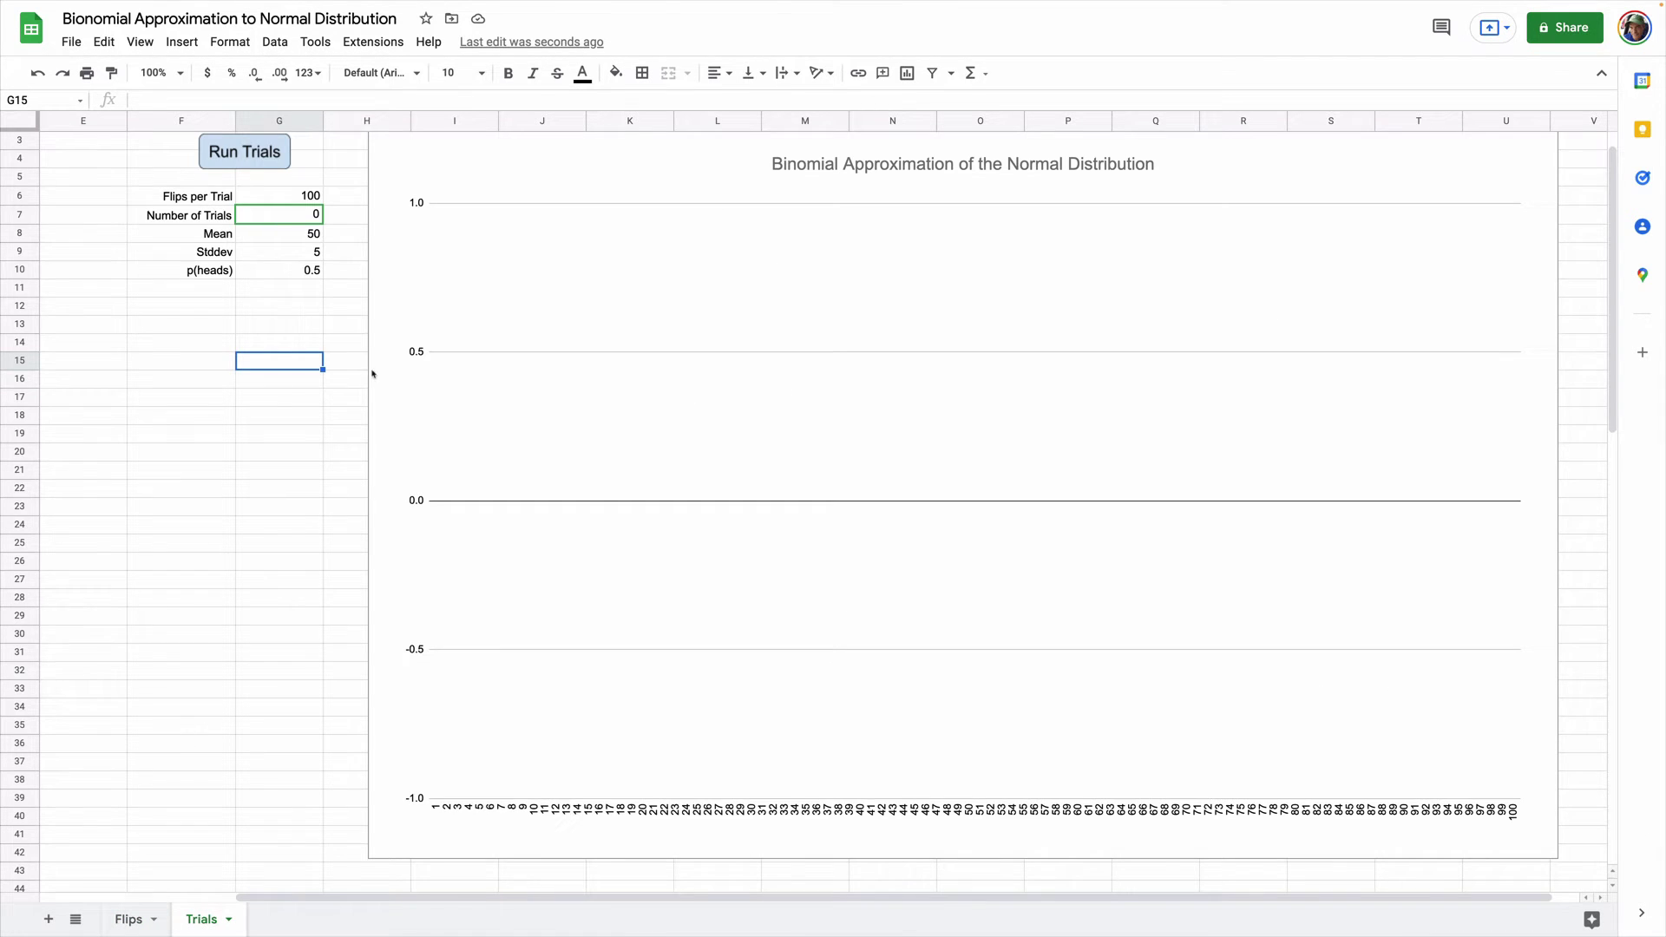
{"action": "scroll", "coordinate": [412, 417], "scroll_direction": "up", "scroll_amount": 1}
{"action": "scroll", "coordinate": [412, 417], "scroll_direction": "left", "scroll_amount": 1}
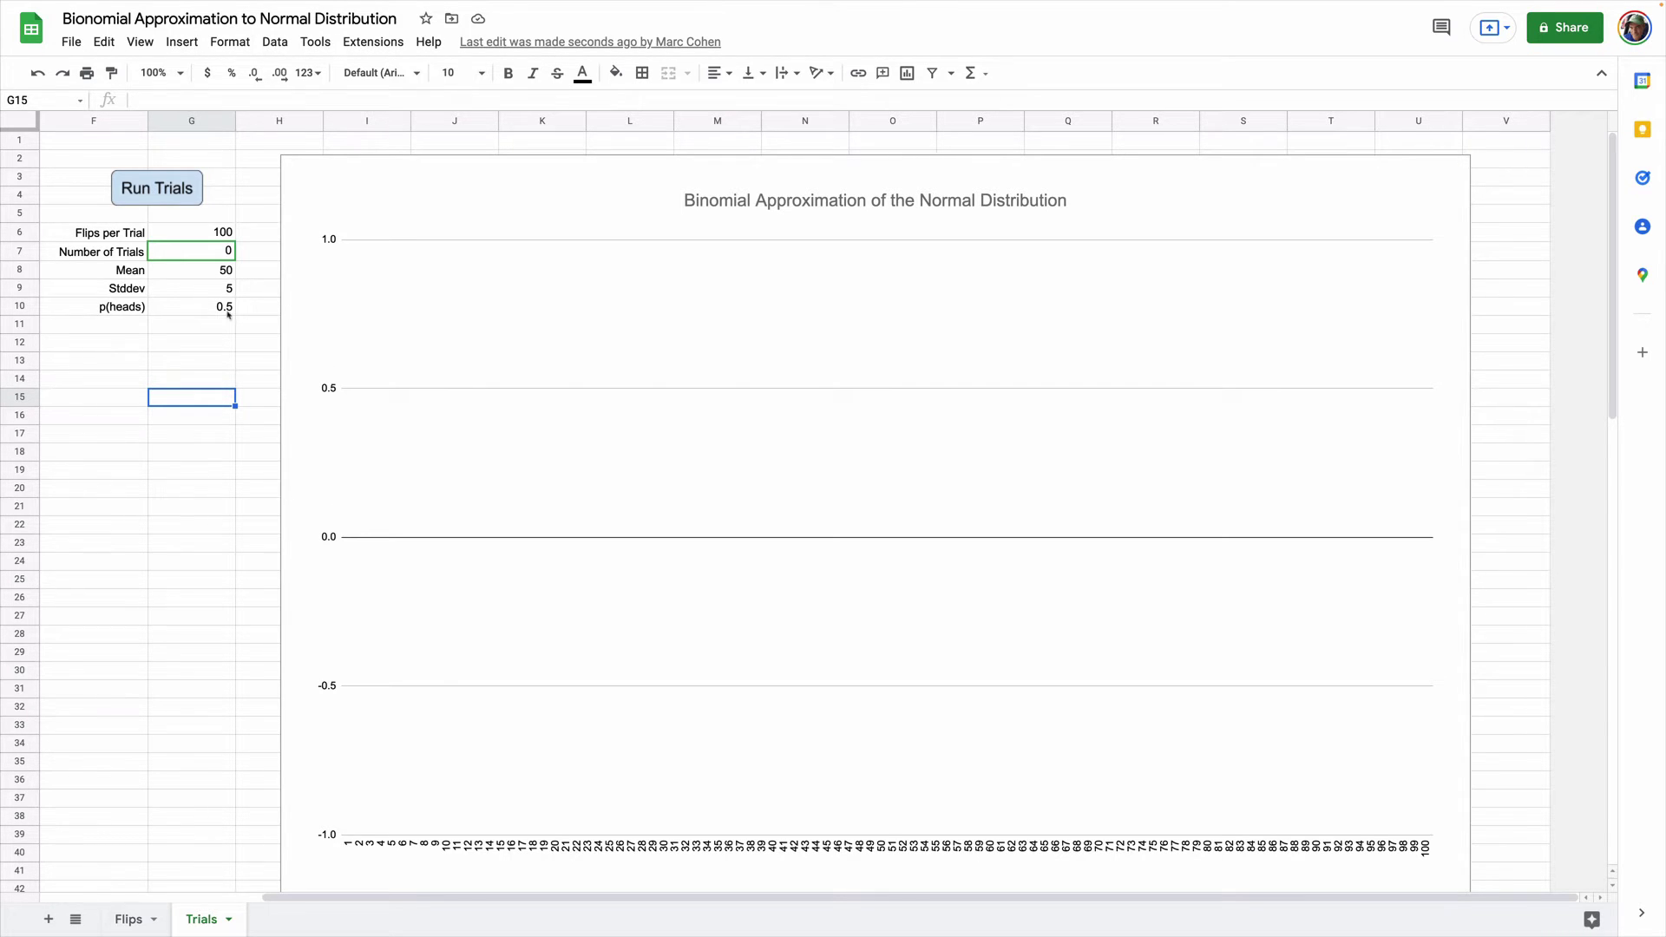
Set Number of Trials to 1.
{"action": "left_click", "coordinate": [228, 252]}
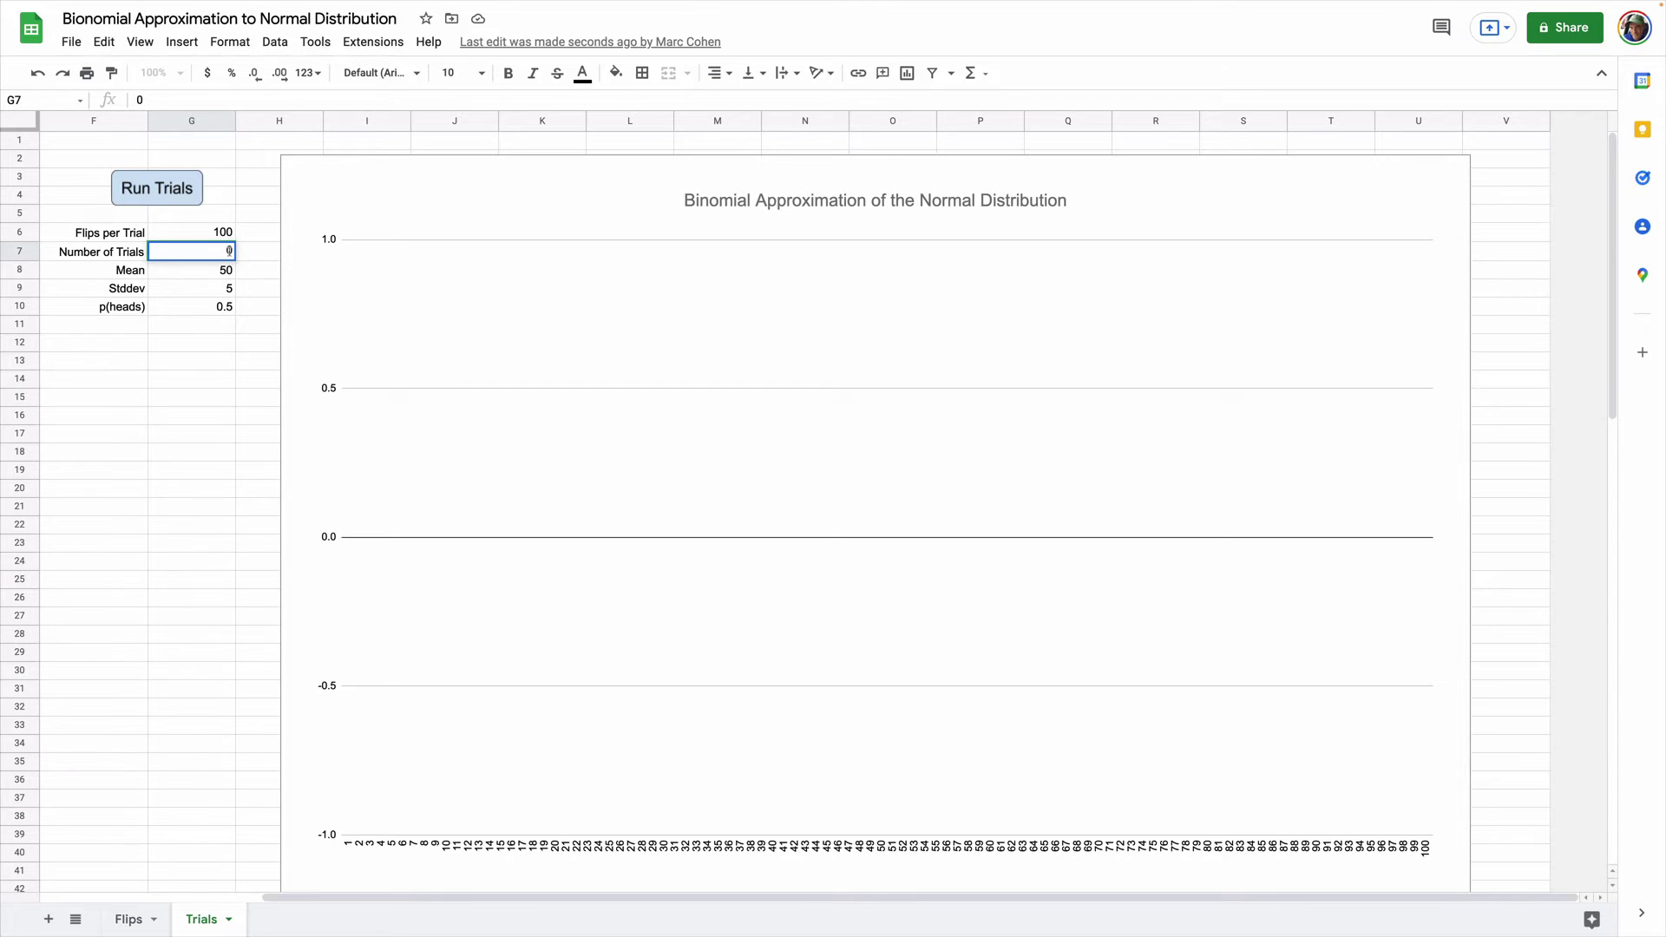
{"action": "double_click", "coordinate": [229, 250]}
{"action": "type", "text": "1"}
{"action": "left_click", "coordinate": [186, 473]}
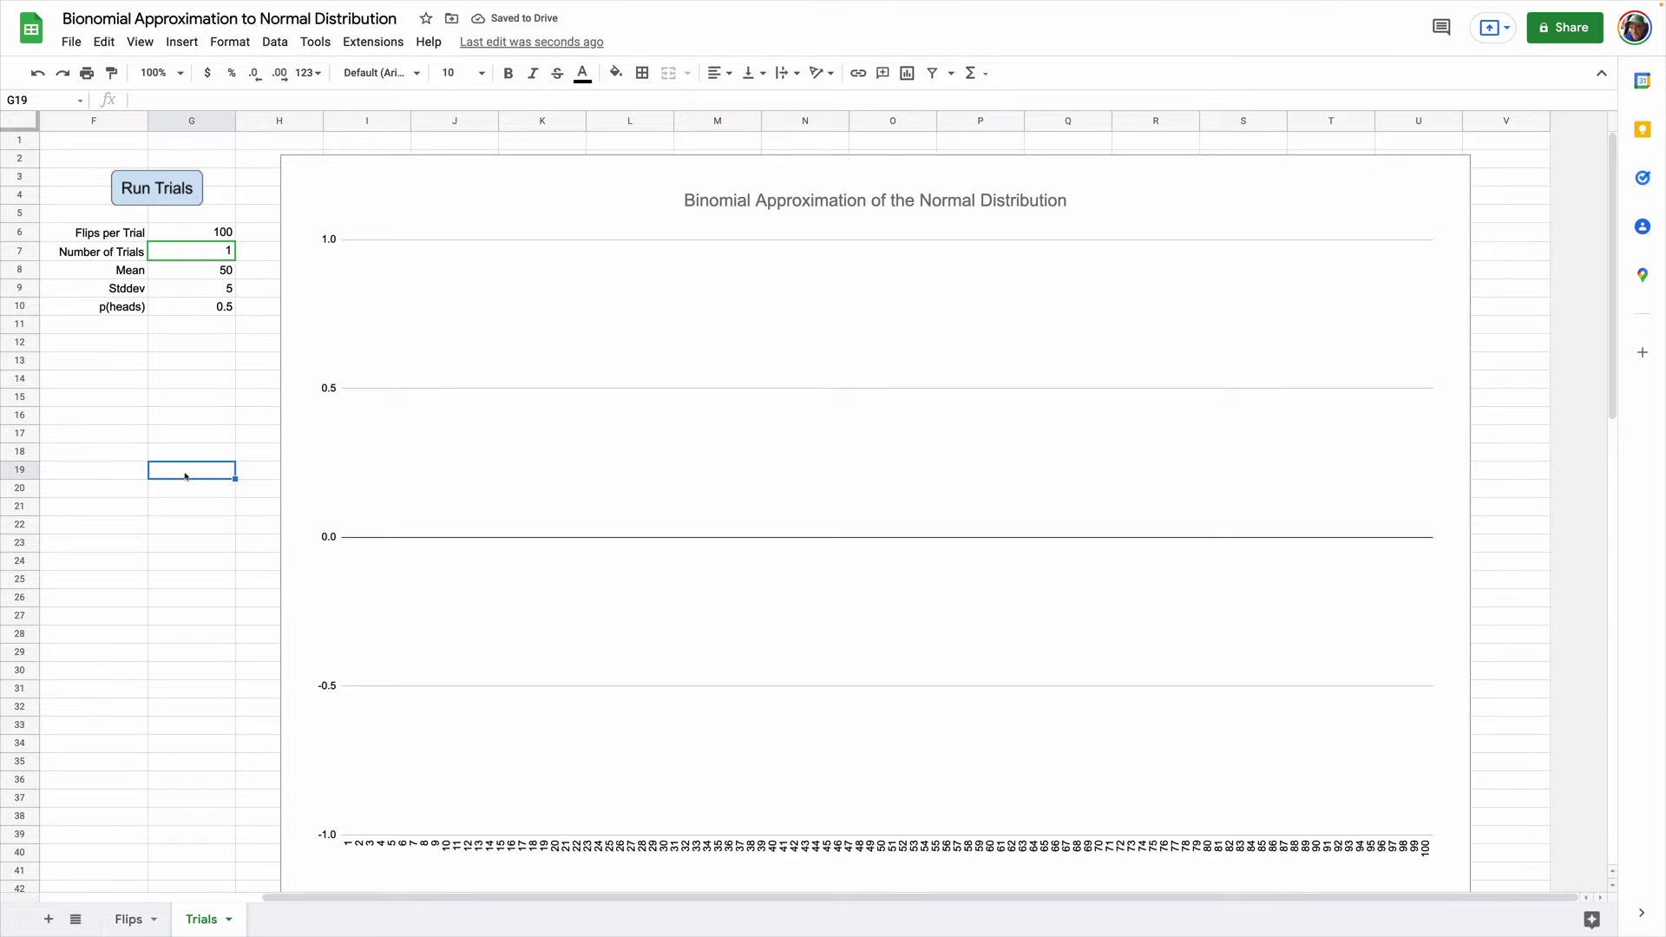
Run Trials four times, watching the single head-count bar move.
{"action": "left_click", "coordinate": [147, 196]}
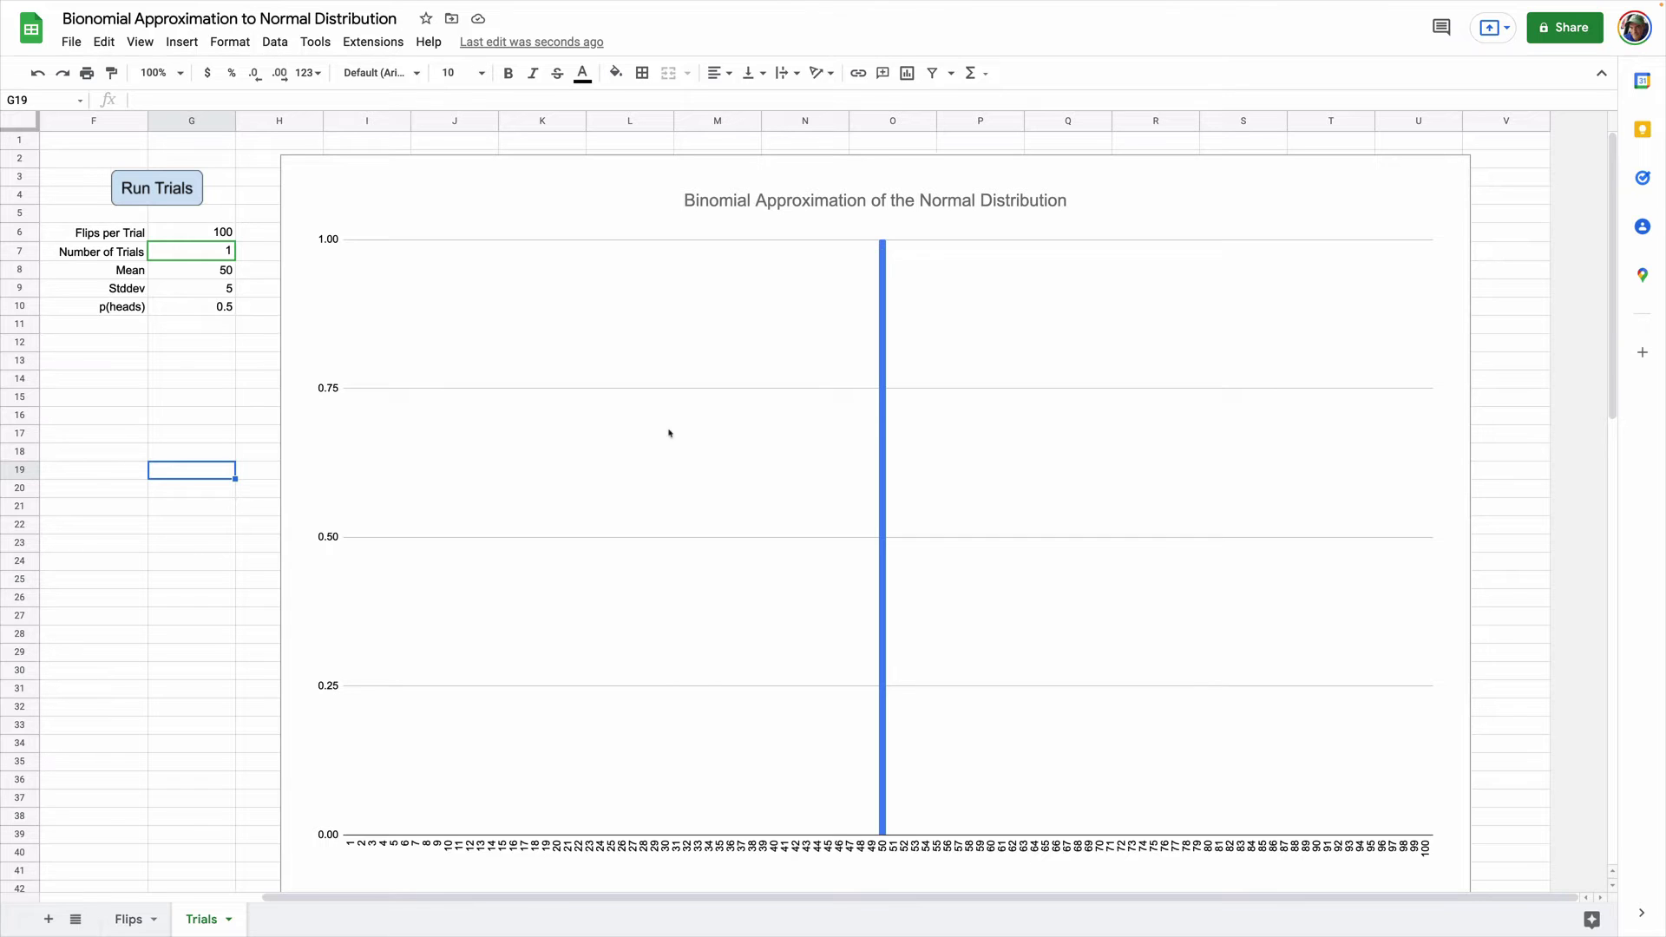
{"action": "left_click", "coordinate": [155, 191]}
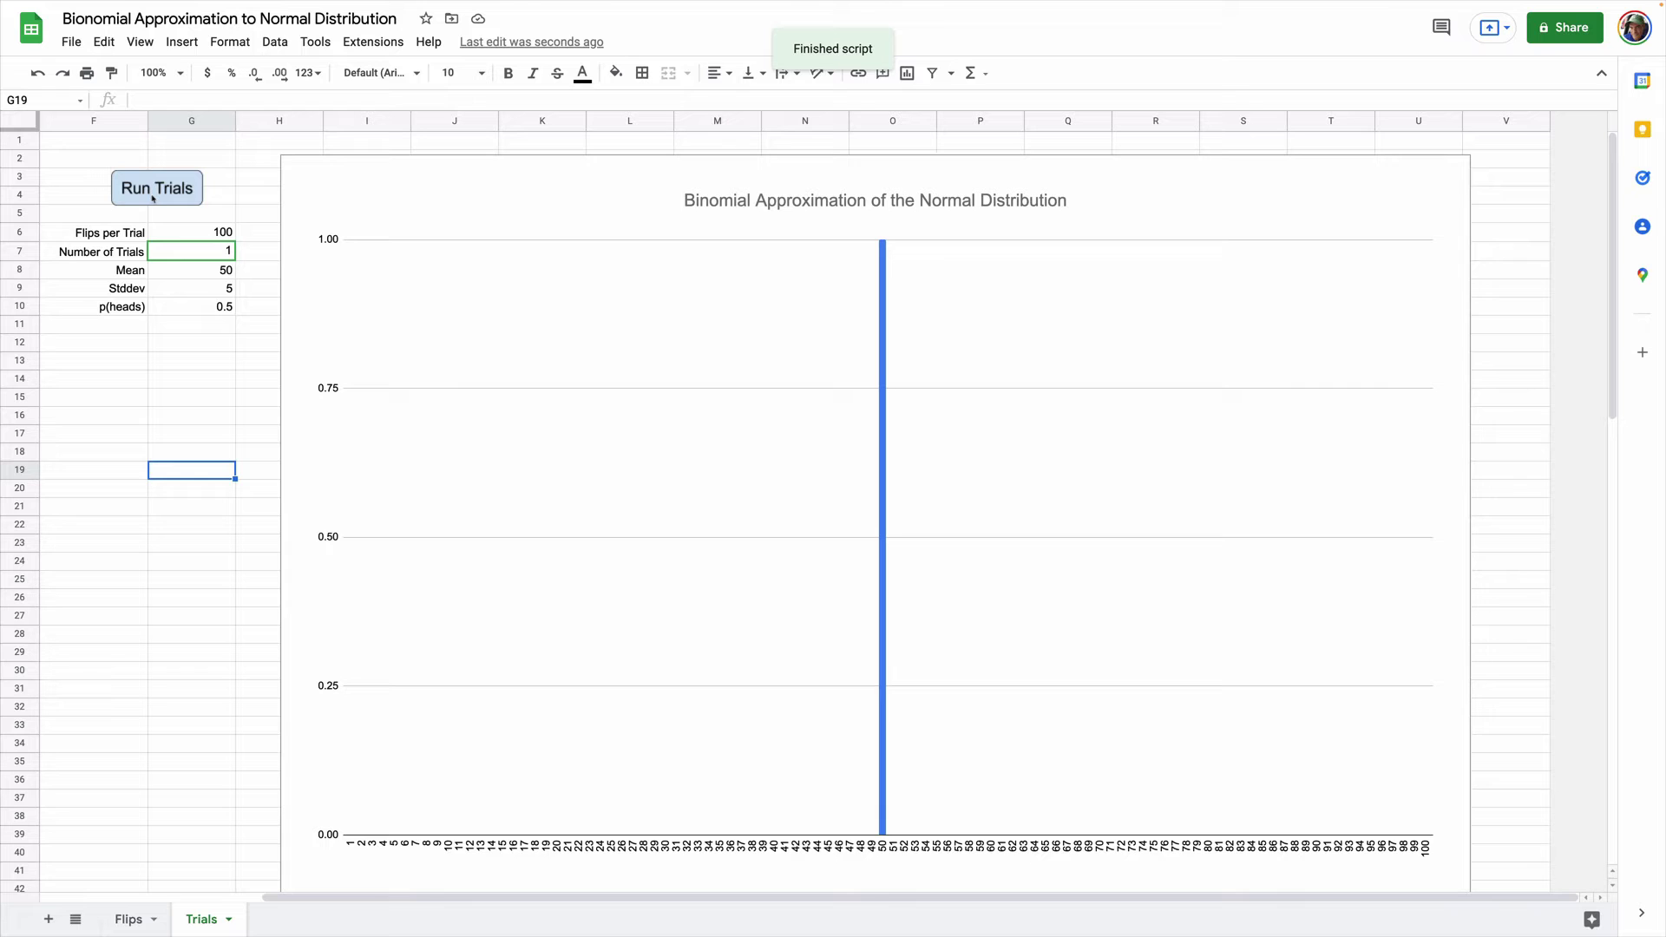
{"action": "left_click", "coordinate": [149, 189]}
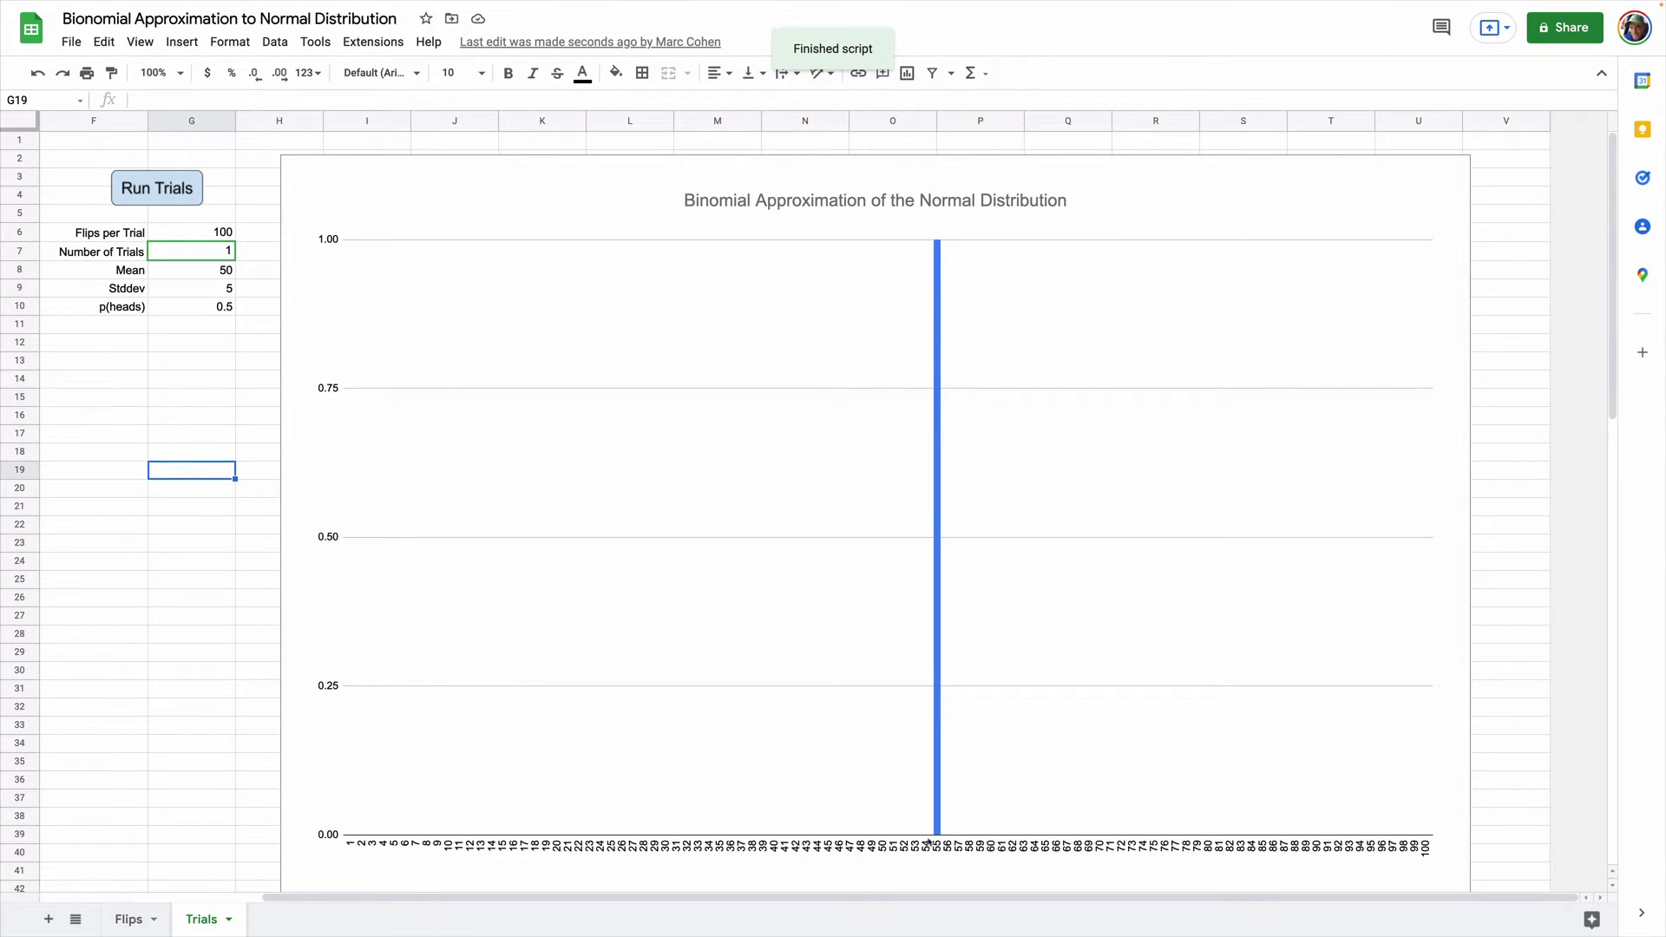
{"action": "left_click", "coordinate": [148, 201]}
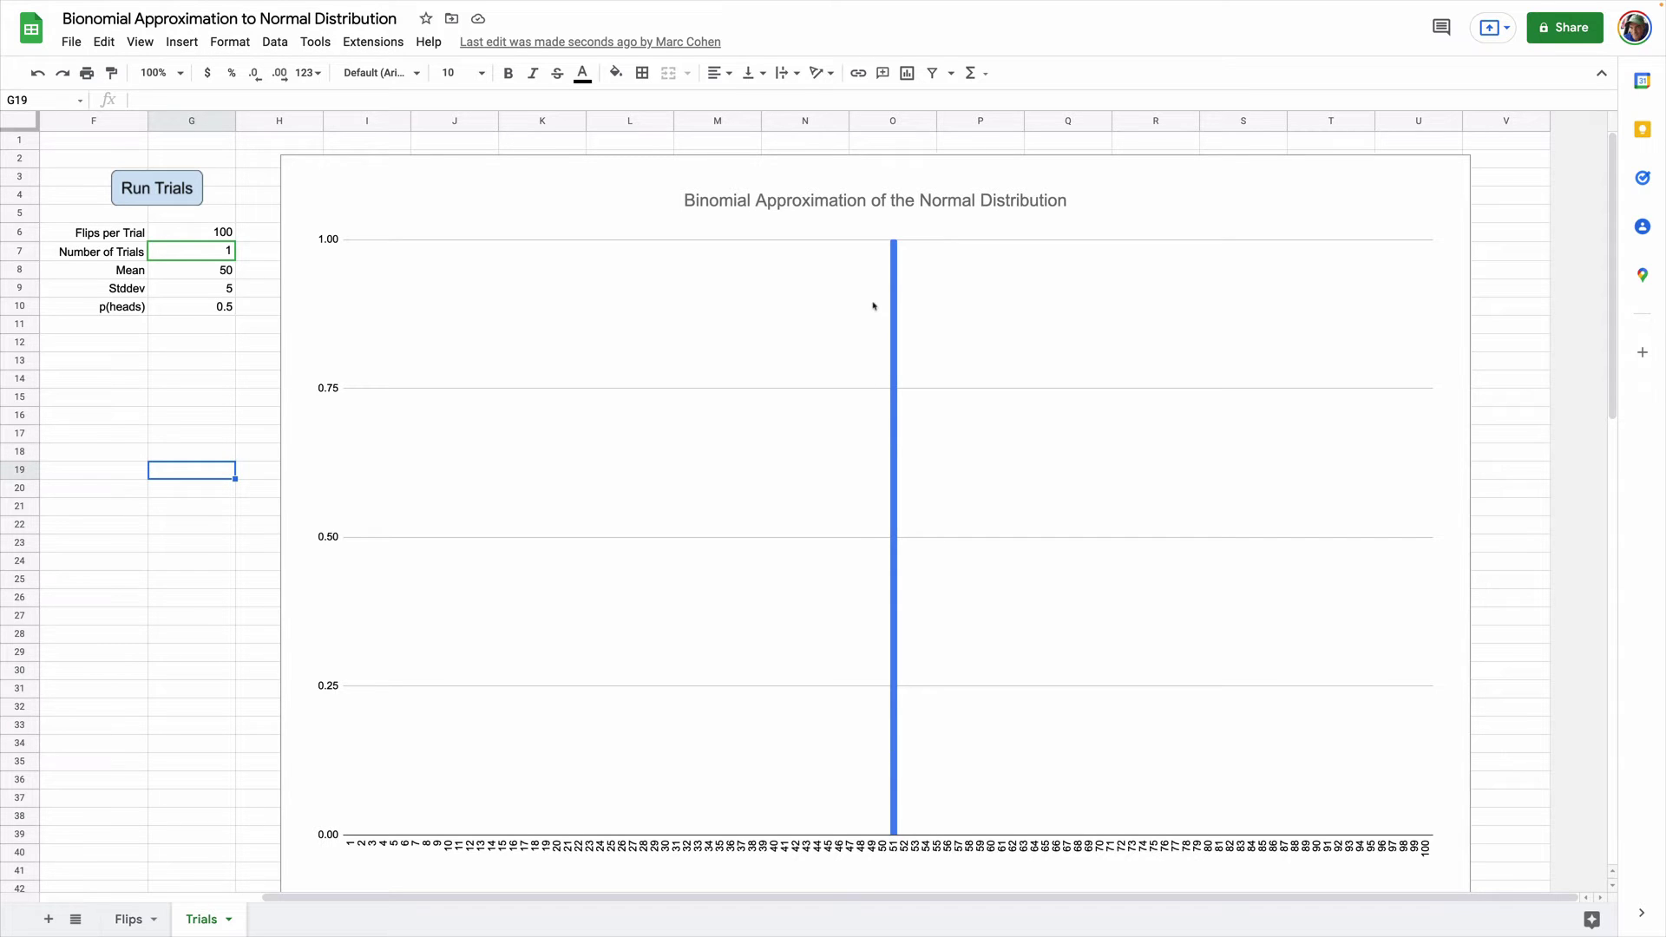
Change Number of Trials in G7 to 2.
{"action": "double_click", "coordinate": [230, 251]}
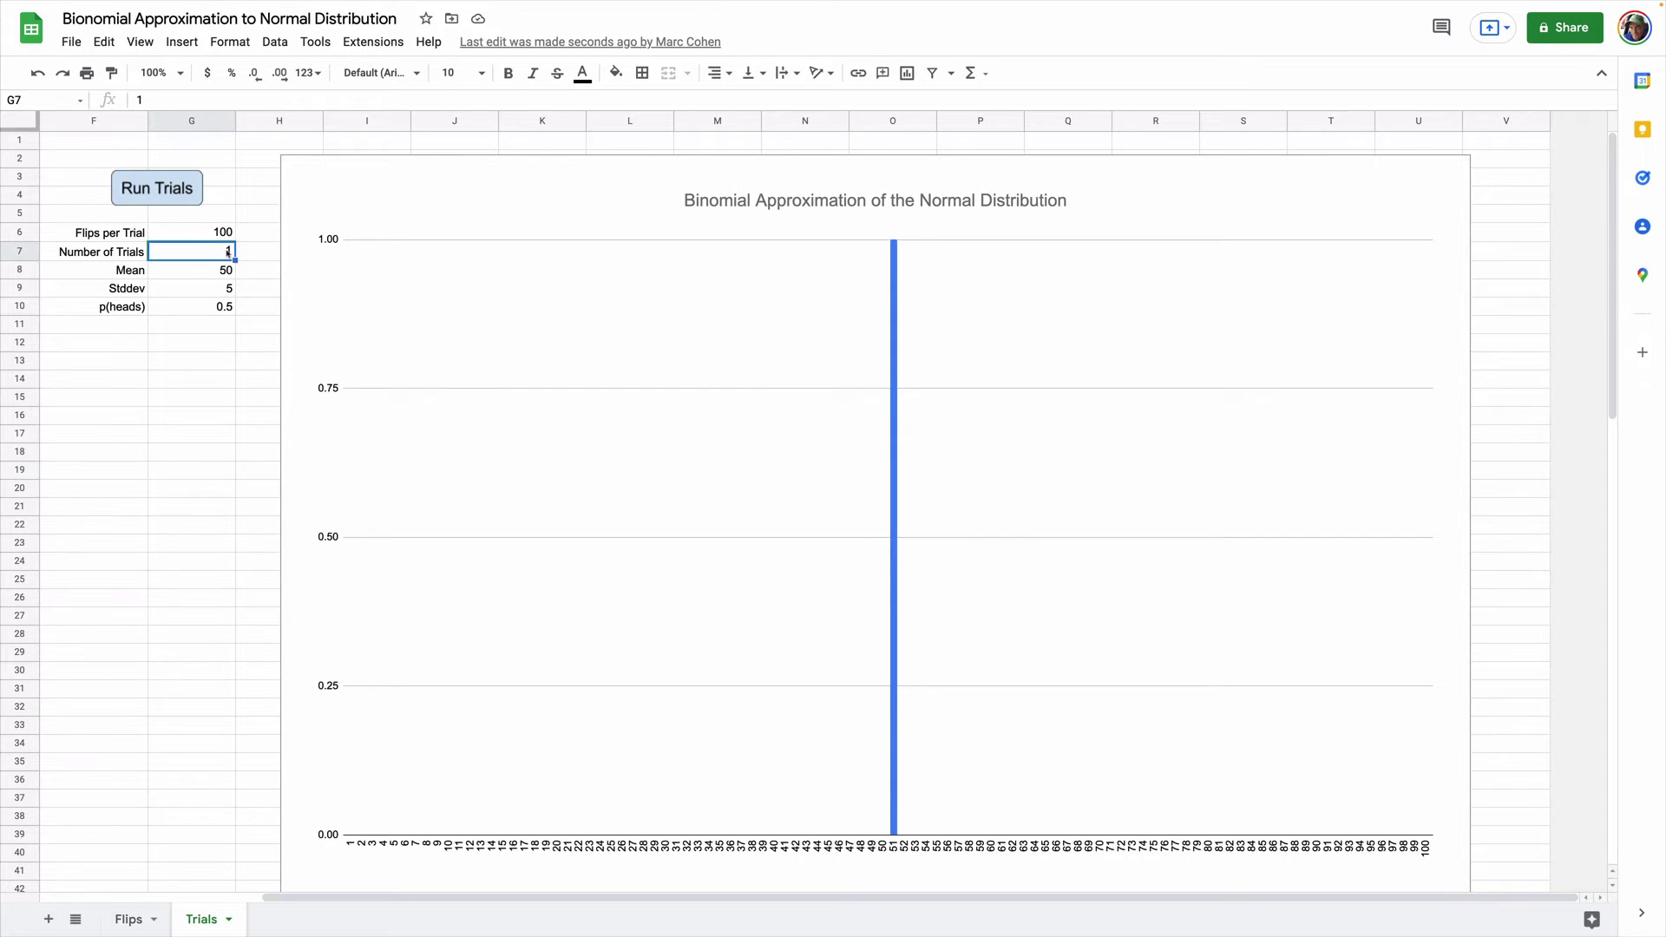
{"action": "type", "text": "2"}
{"action": "left_click", "coordinate": [156, 189]}
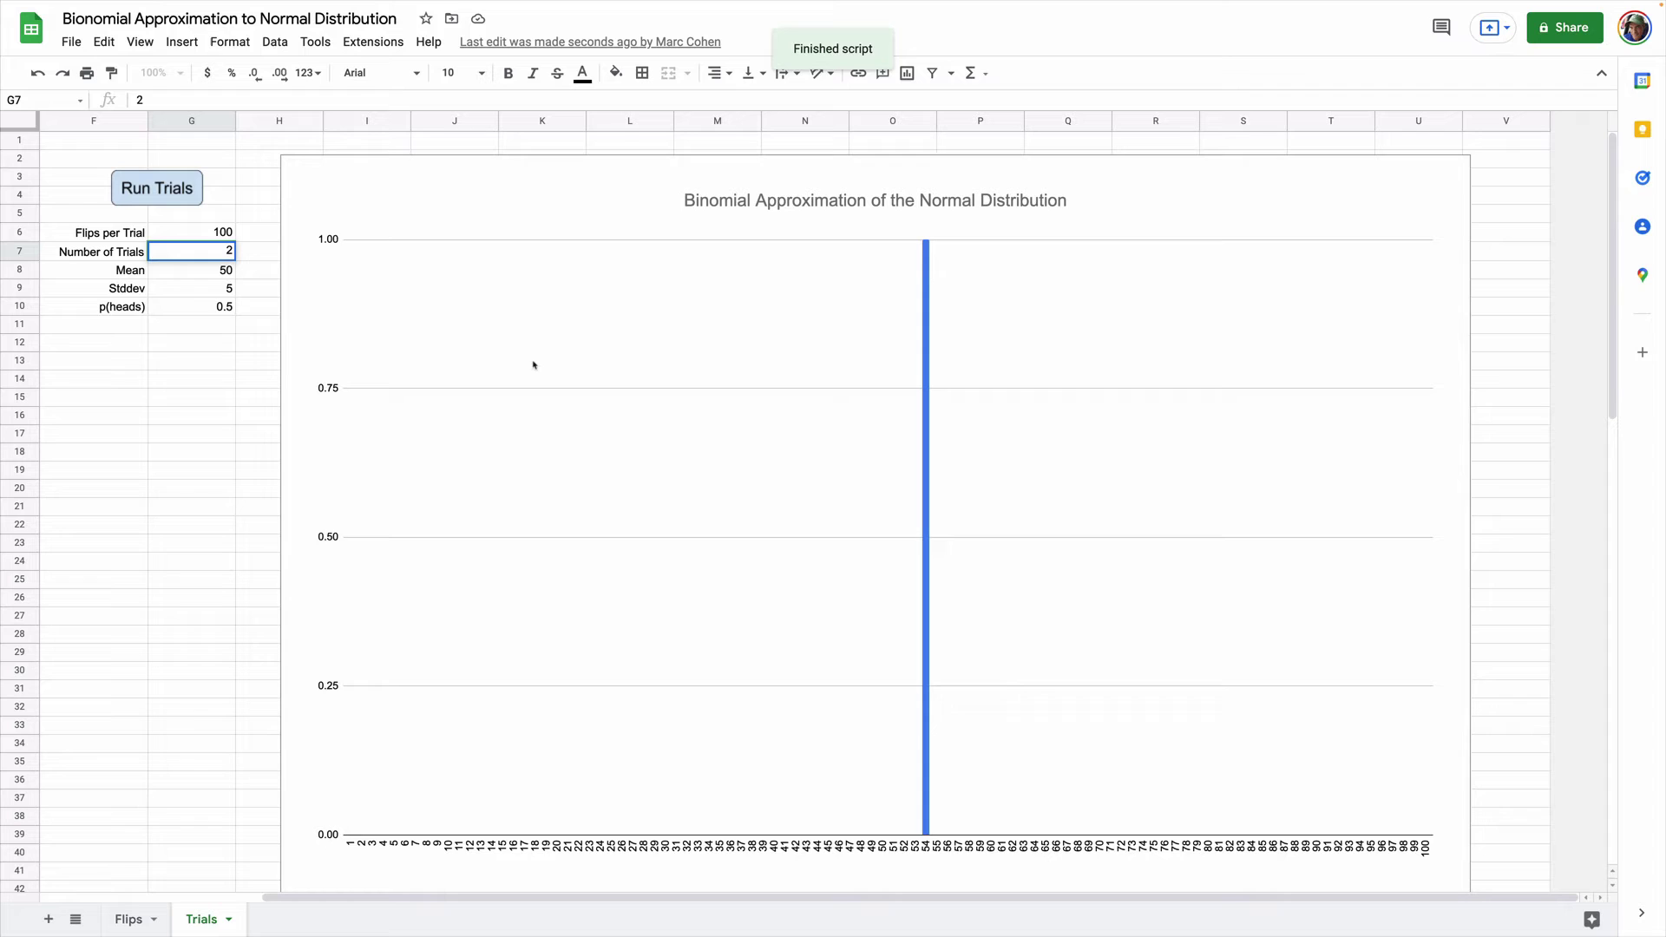
{"action": "left_click", "coordinate": [163, 398]}
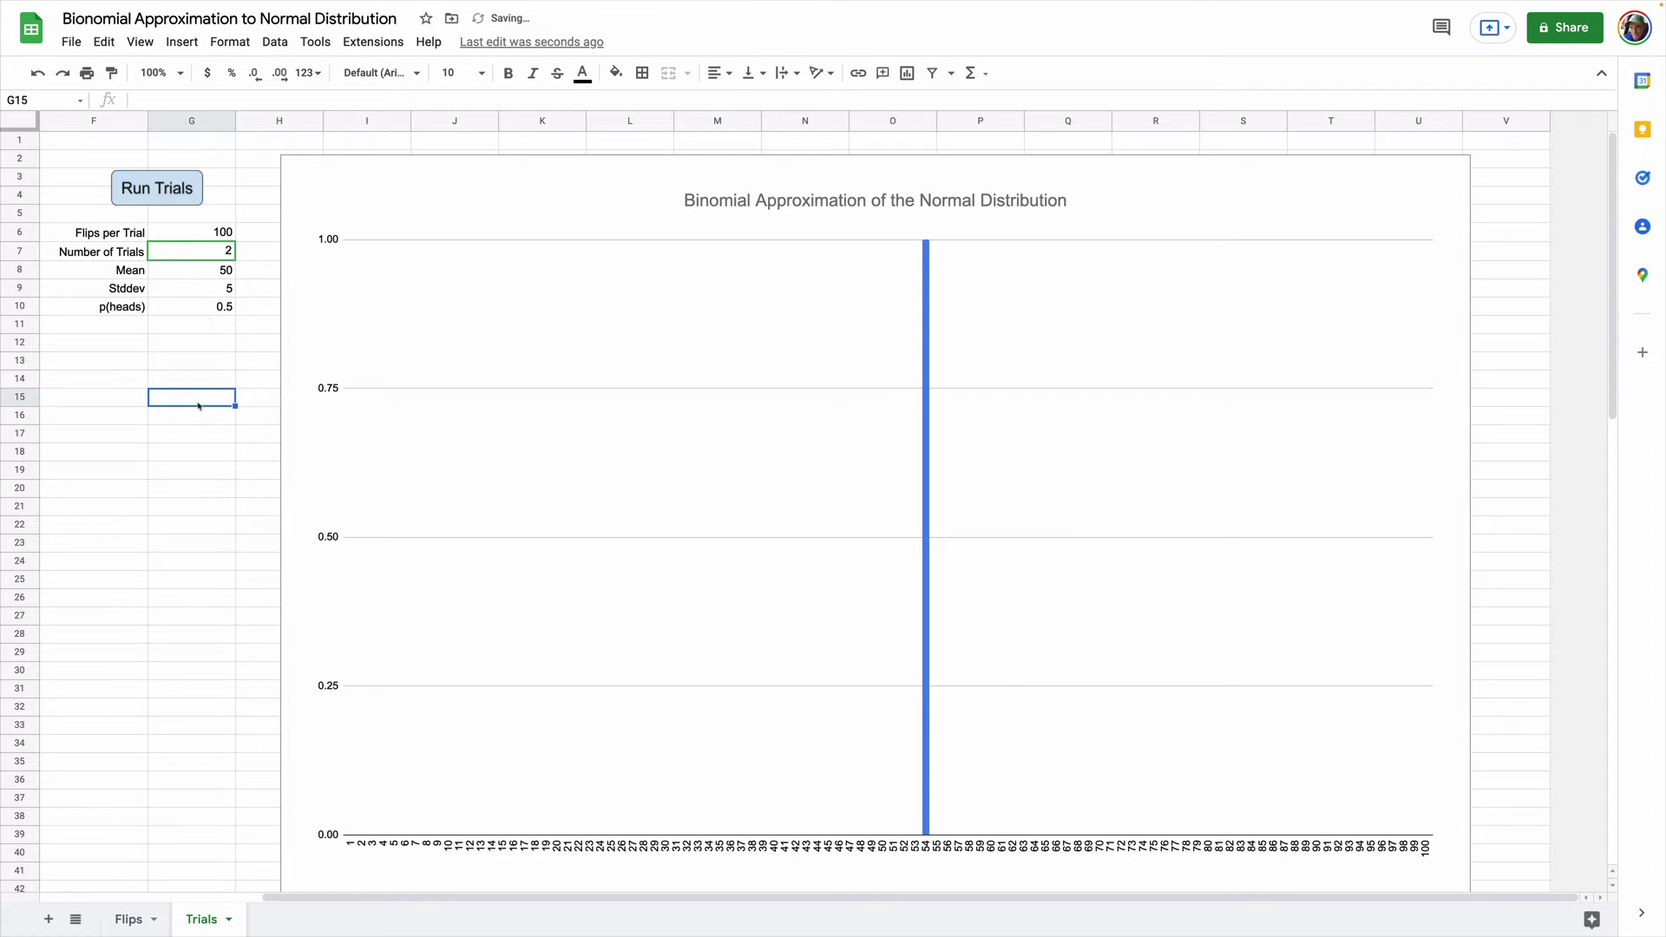
Run Trials three times, producing two head-count bars.
{"action": "left_click", "coordinate": [154, 197]}
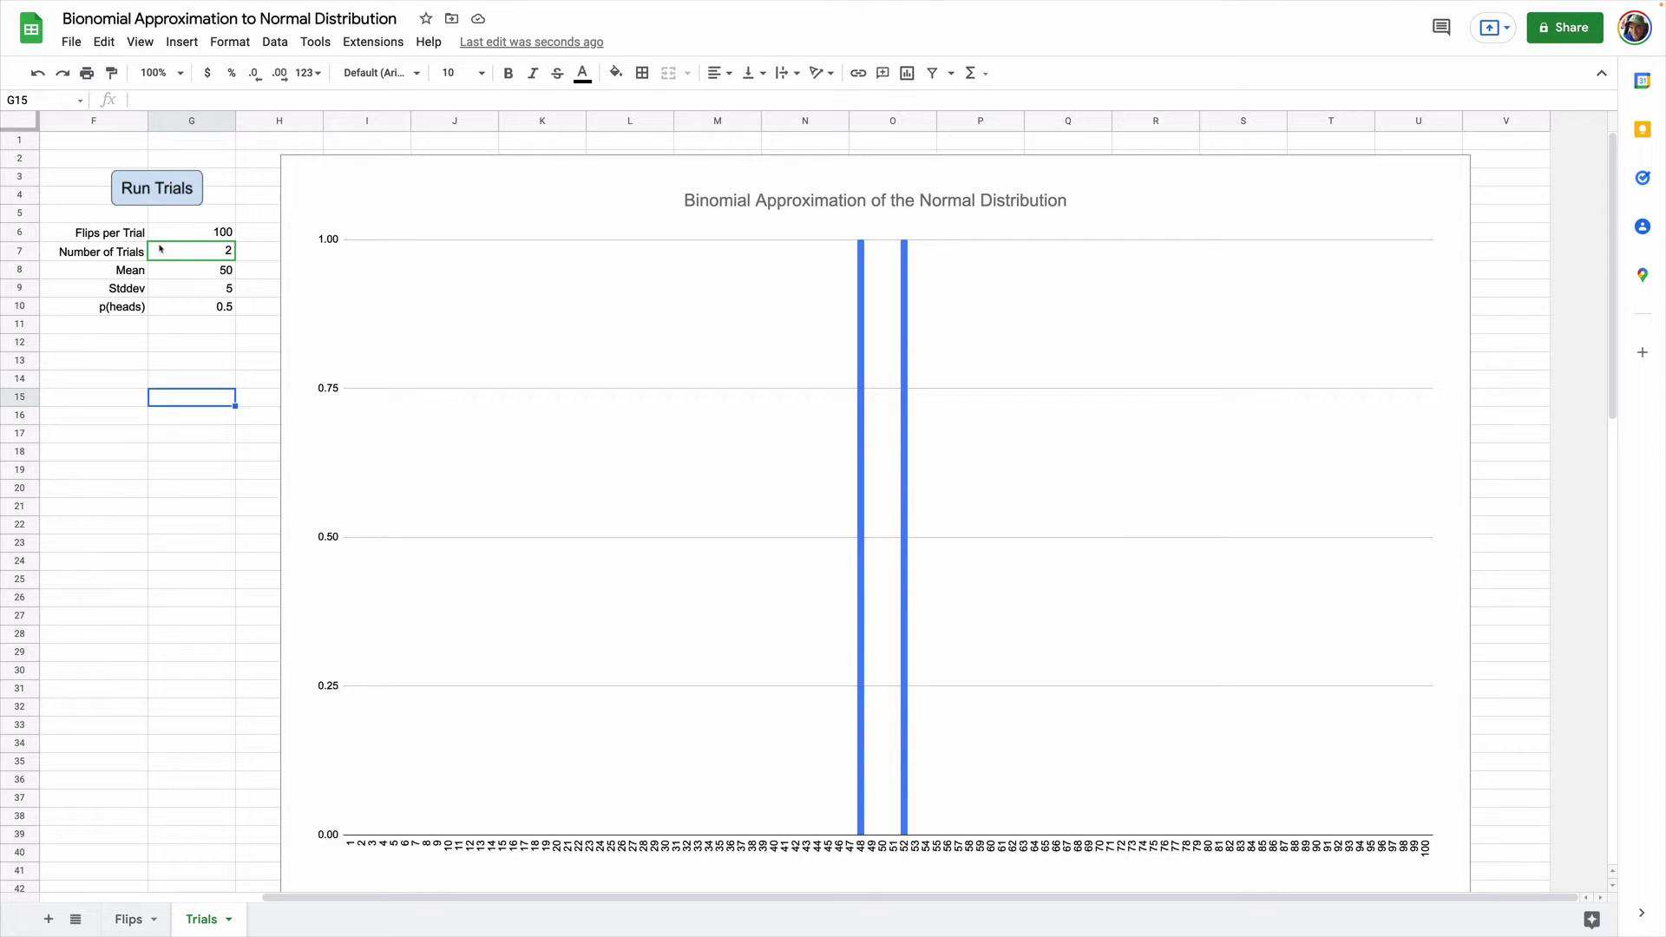
{"action": "left_click", "coordinate": [157, 189]}
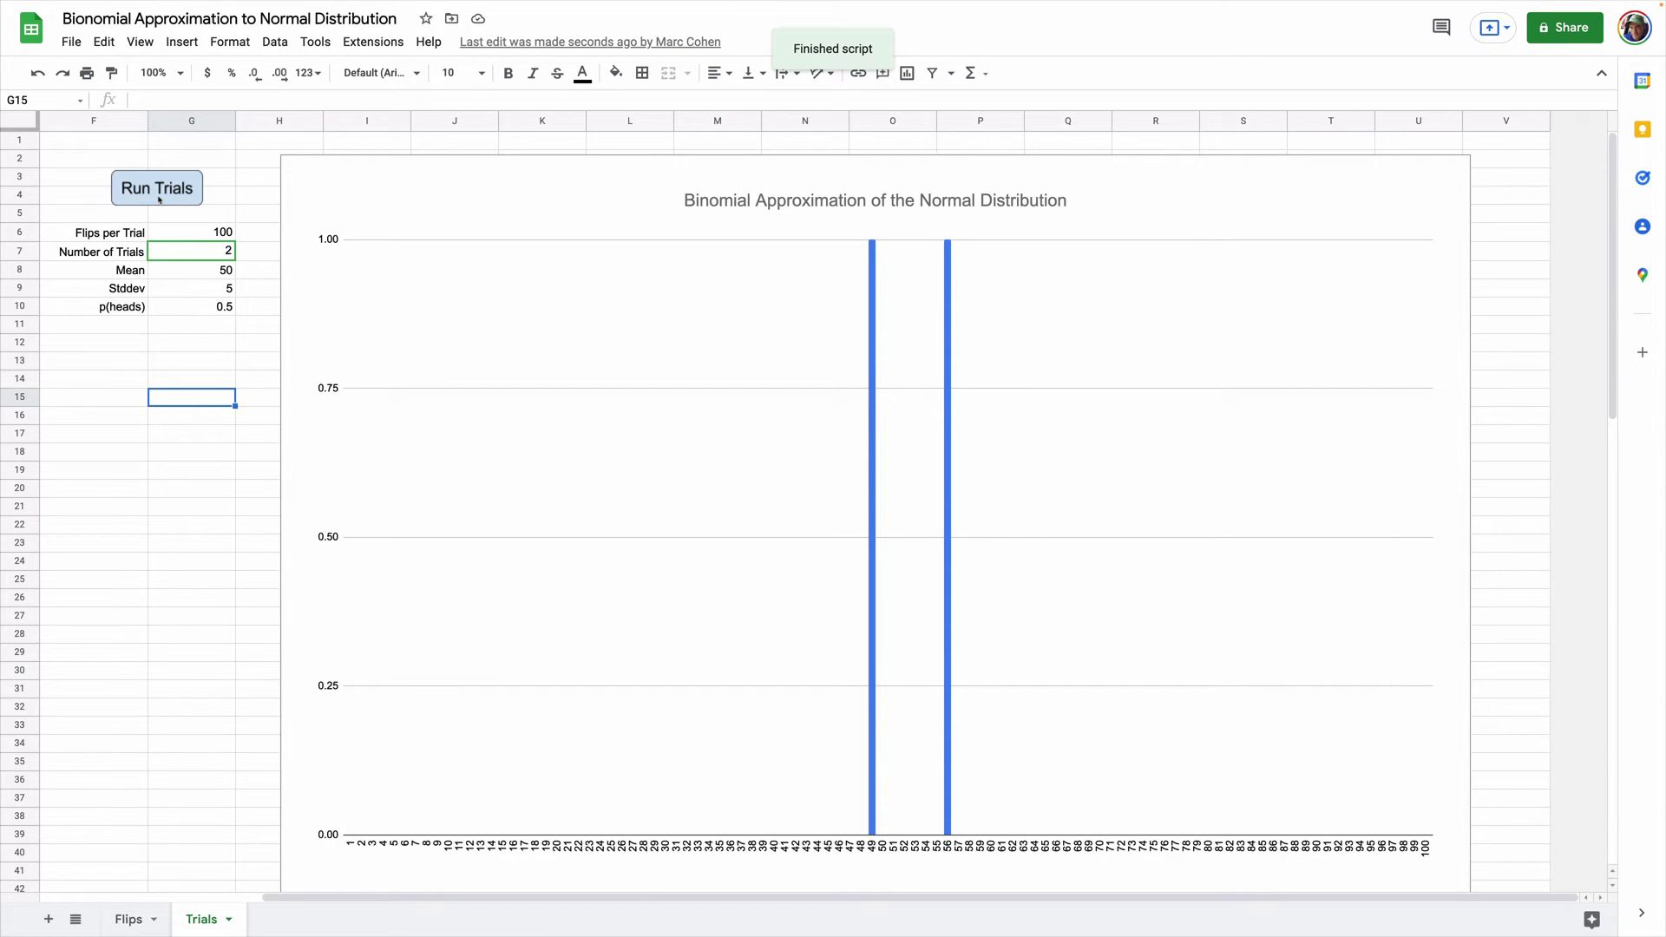
{"action": "left_click", "coordinate": [158, 199]}
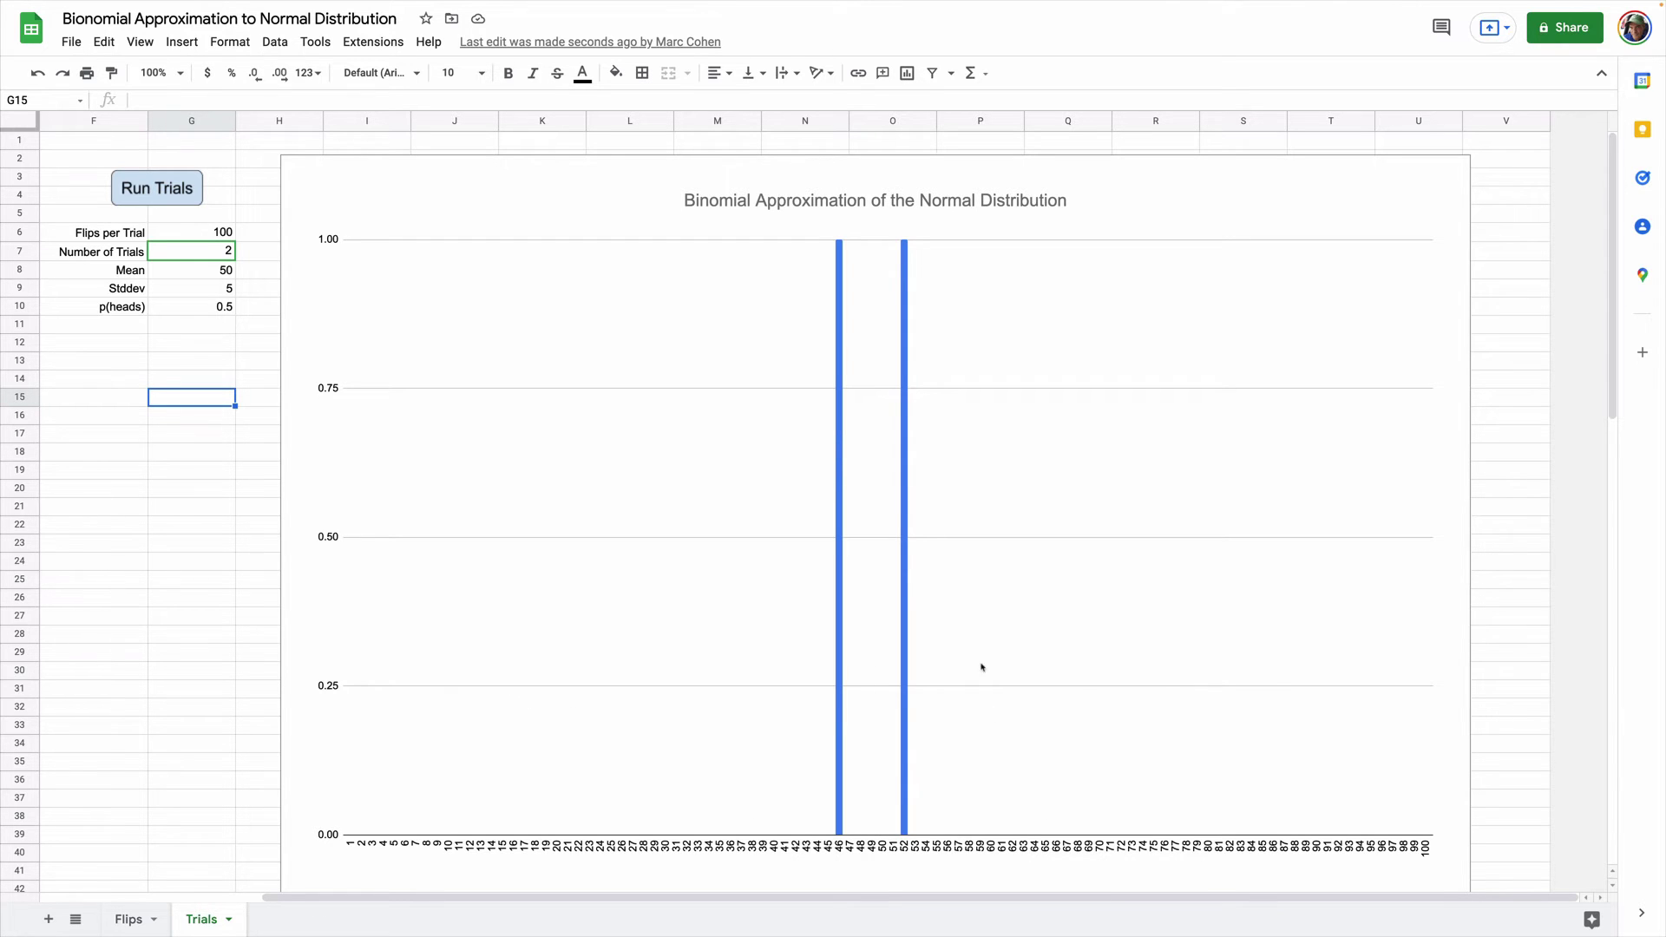
Set Number of Trials in G7 to 10 and run the trials.
{"action": "double_click", "coordinate": [206, 252]}
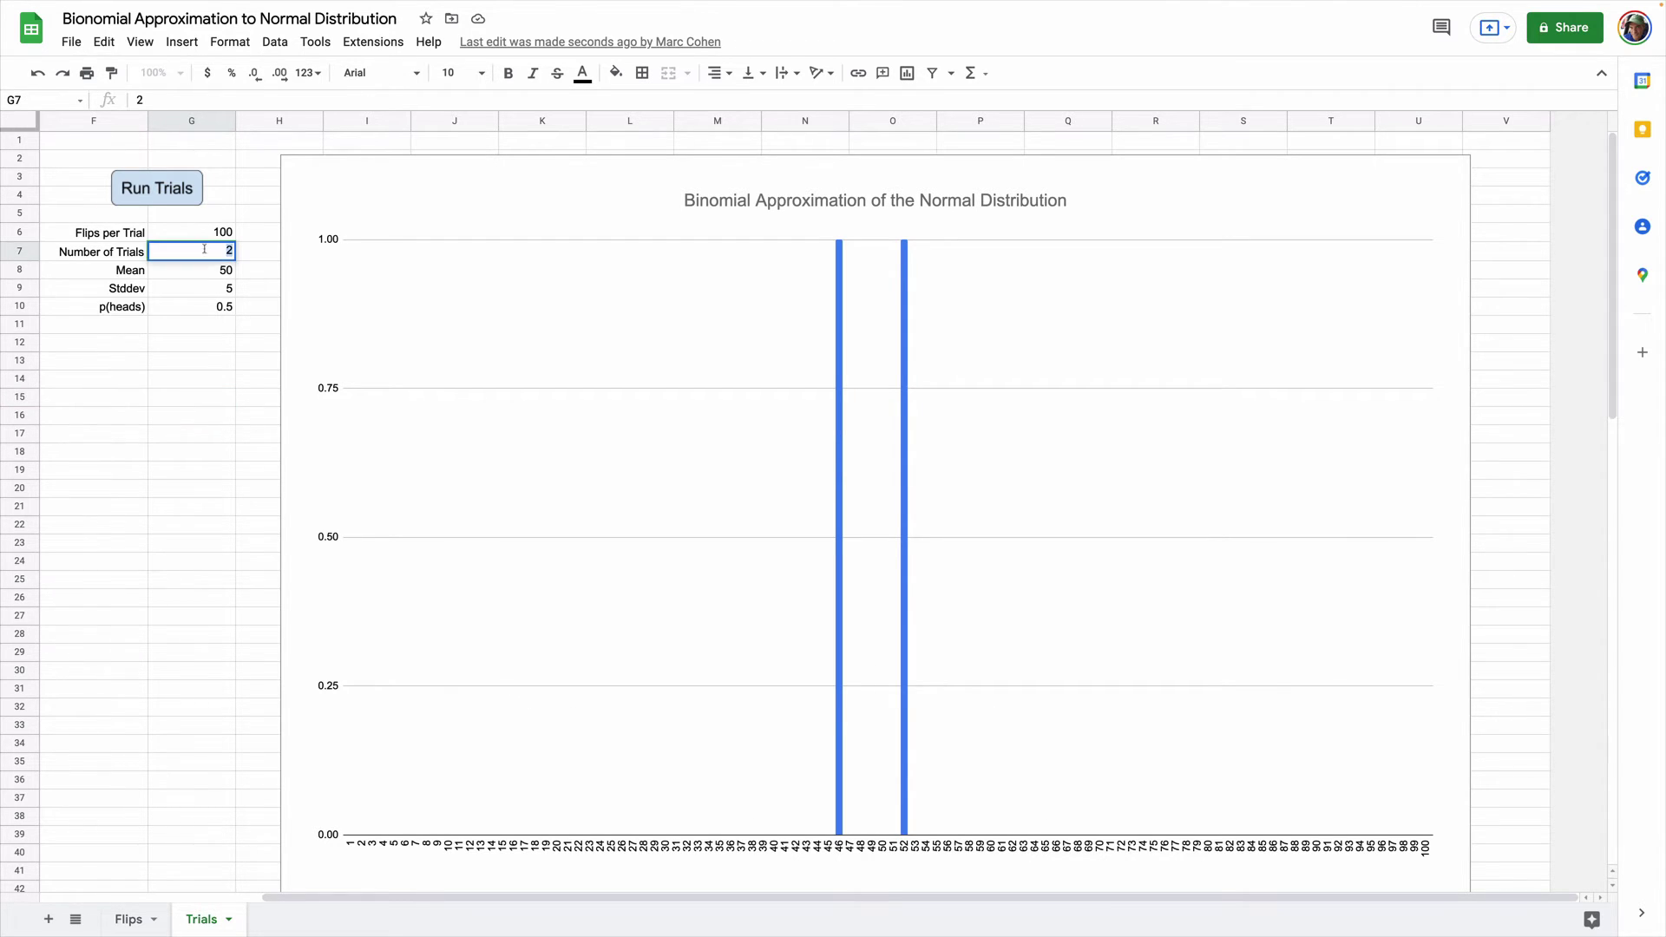
{"action": "type", "text": "10"}
{"action": "left_click", "coordinate": [188, 200]}
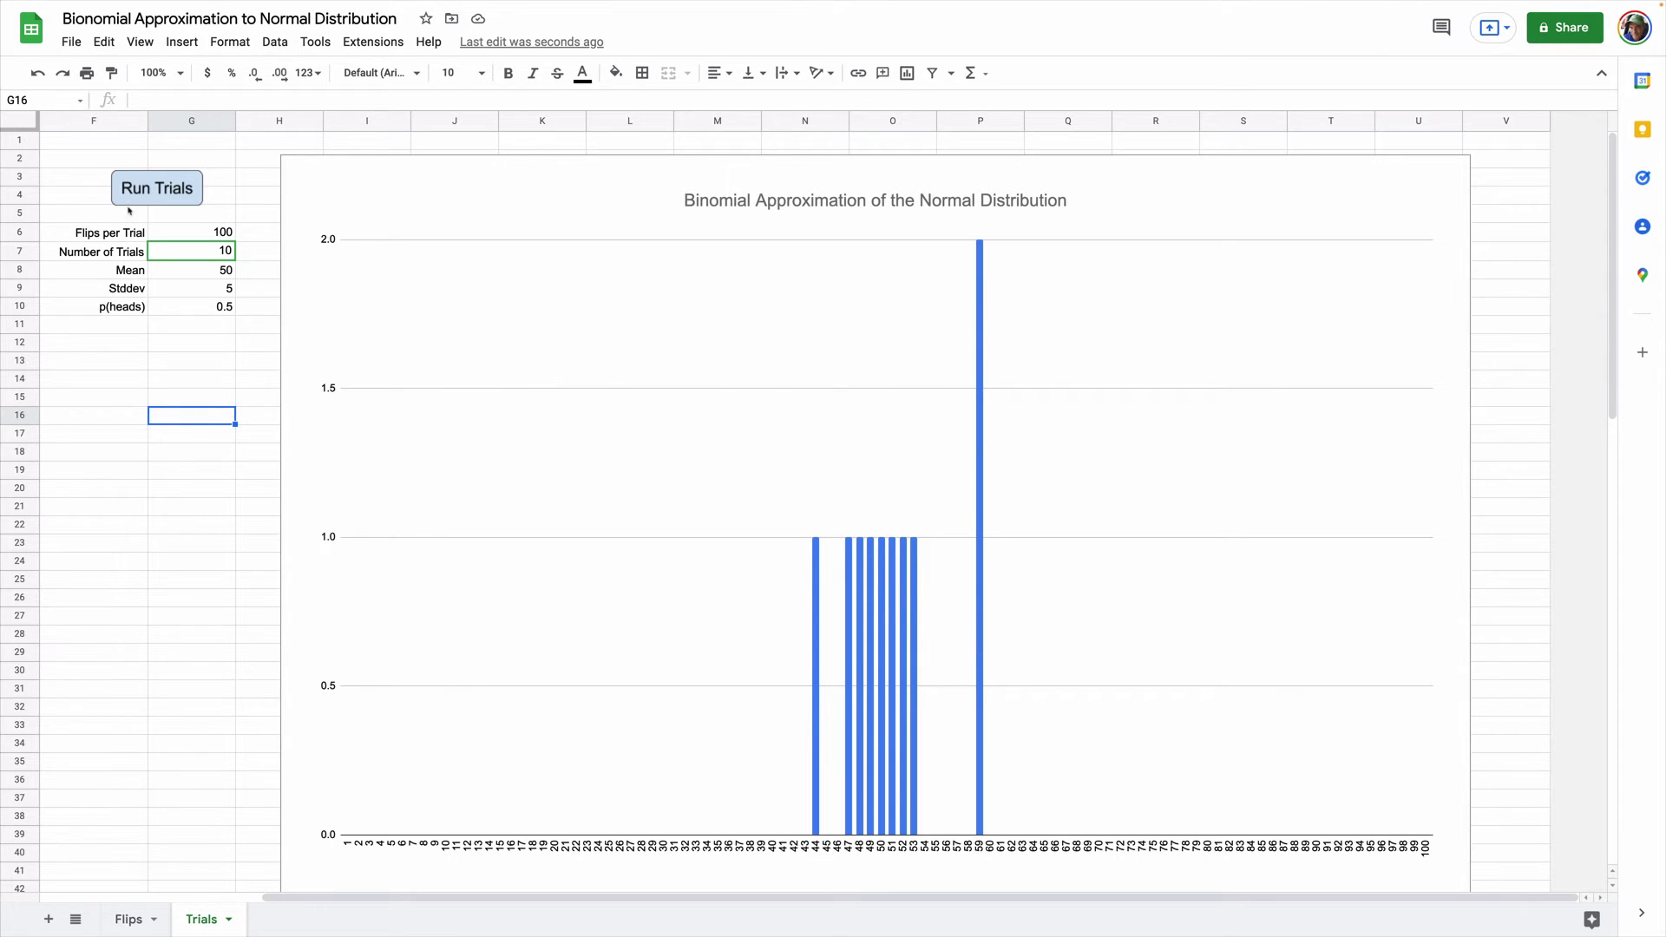
Rerun the ten-trial simulation three more times, bars peaking at 4.
{"action": "left_click", "coordinate": [158, 190]}
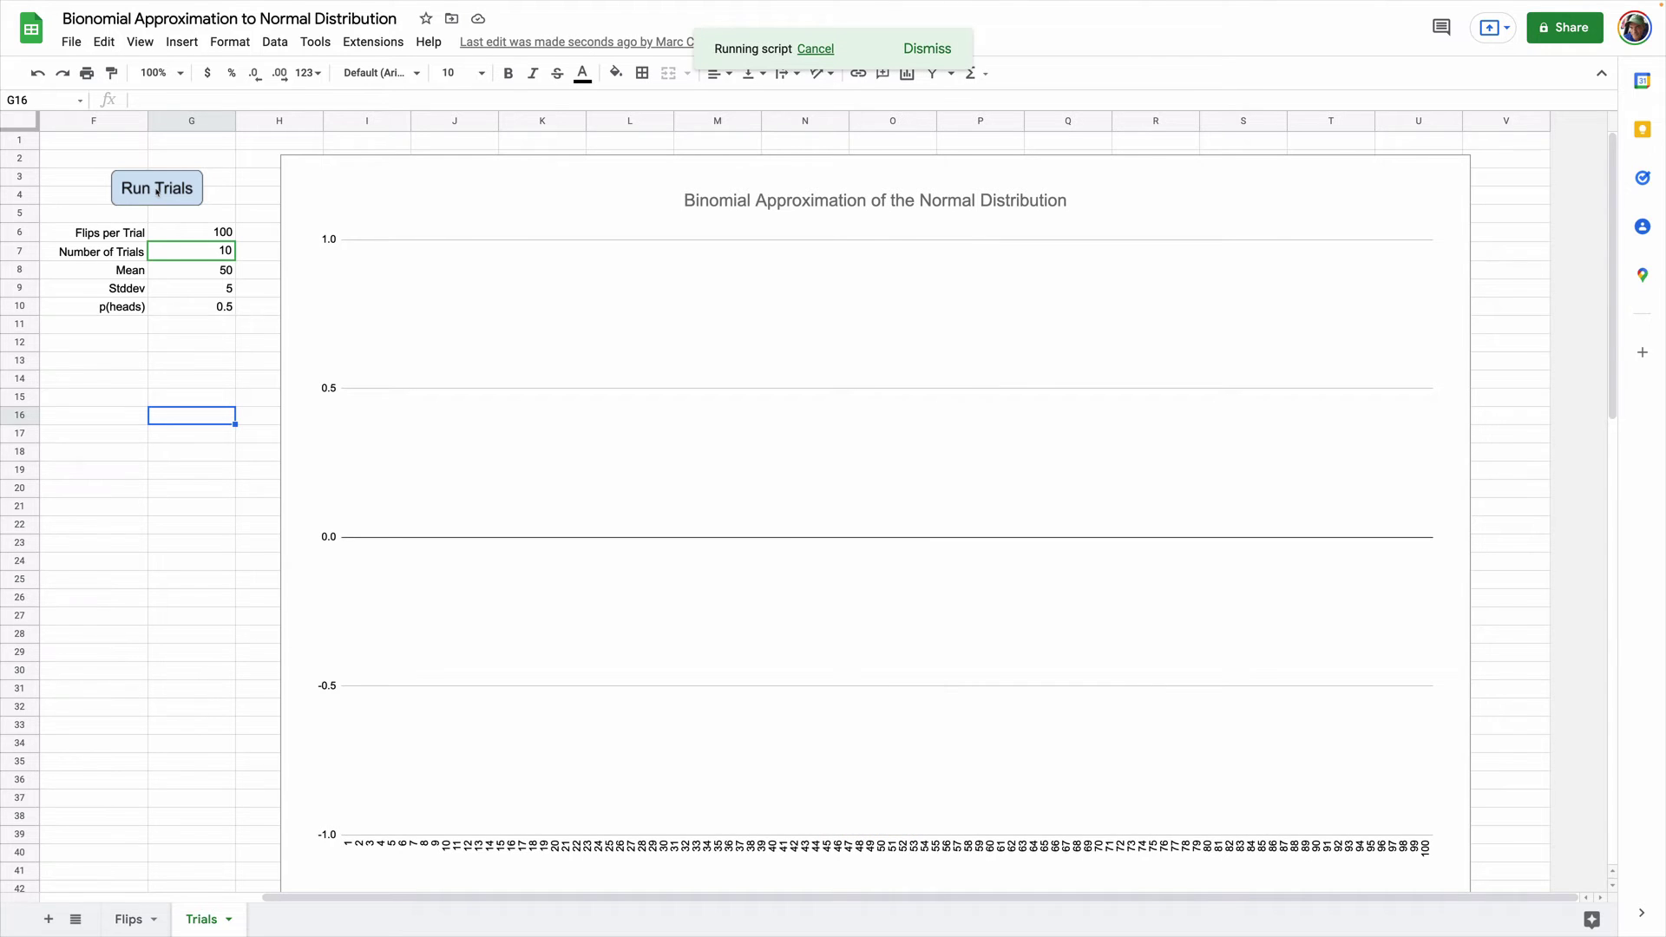
{"action": "left_click", "coordinate": [157, 190]}
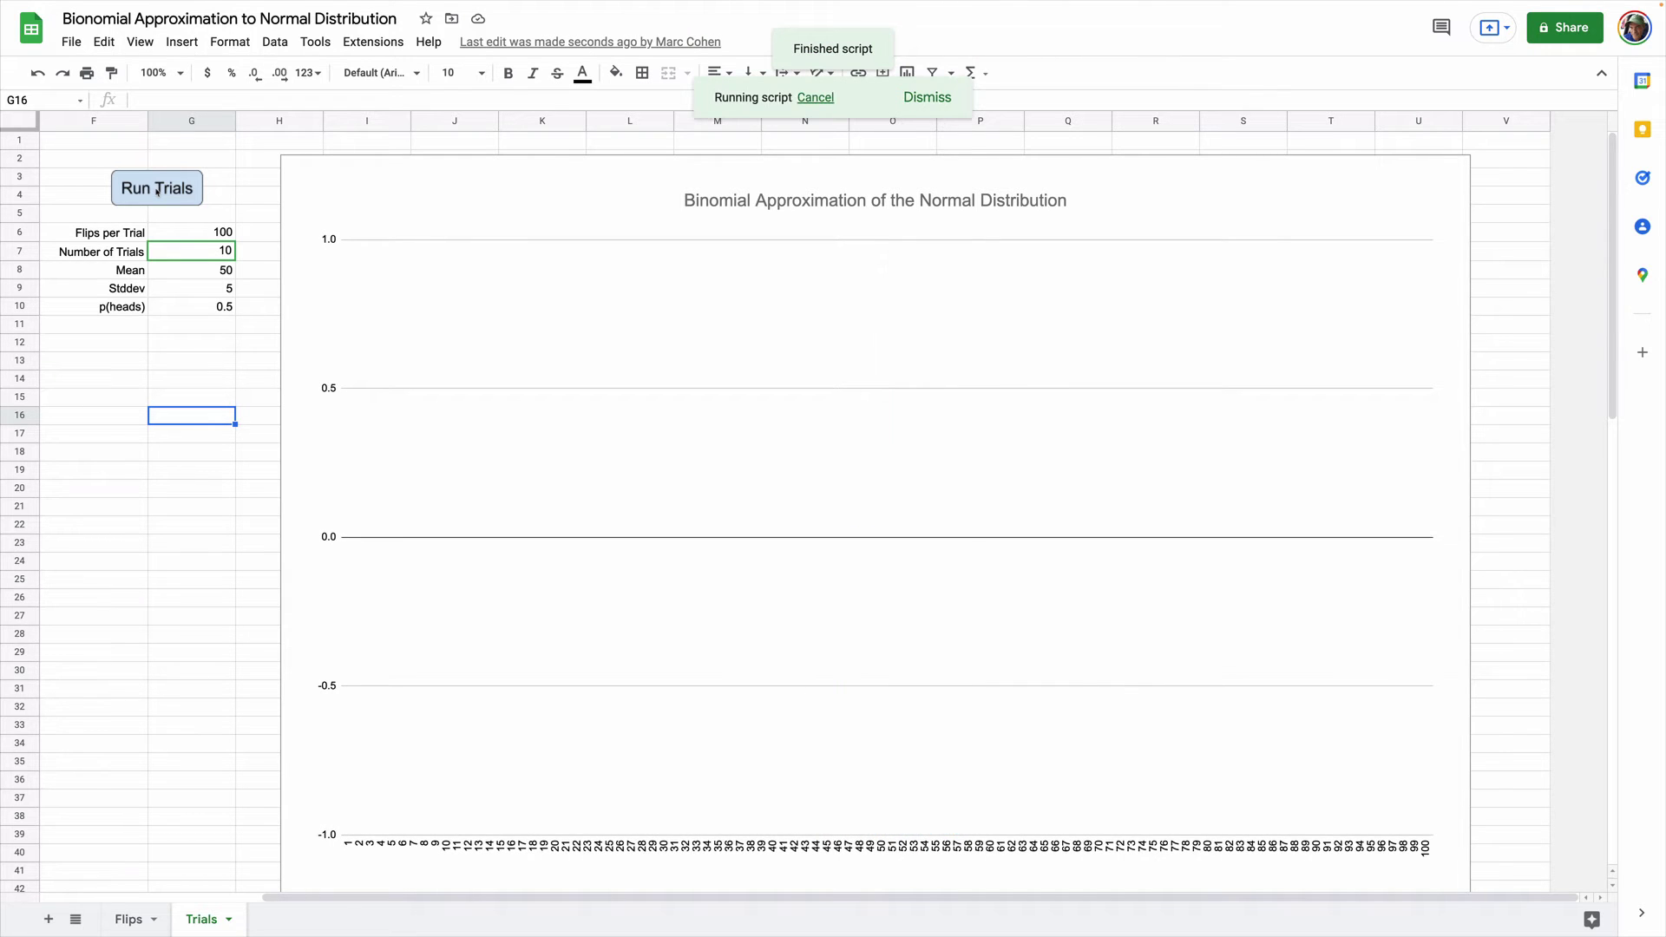
{"action": "left_click", "coordinate": [157, 190]}
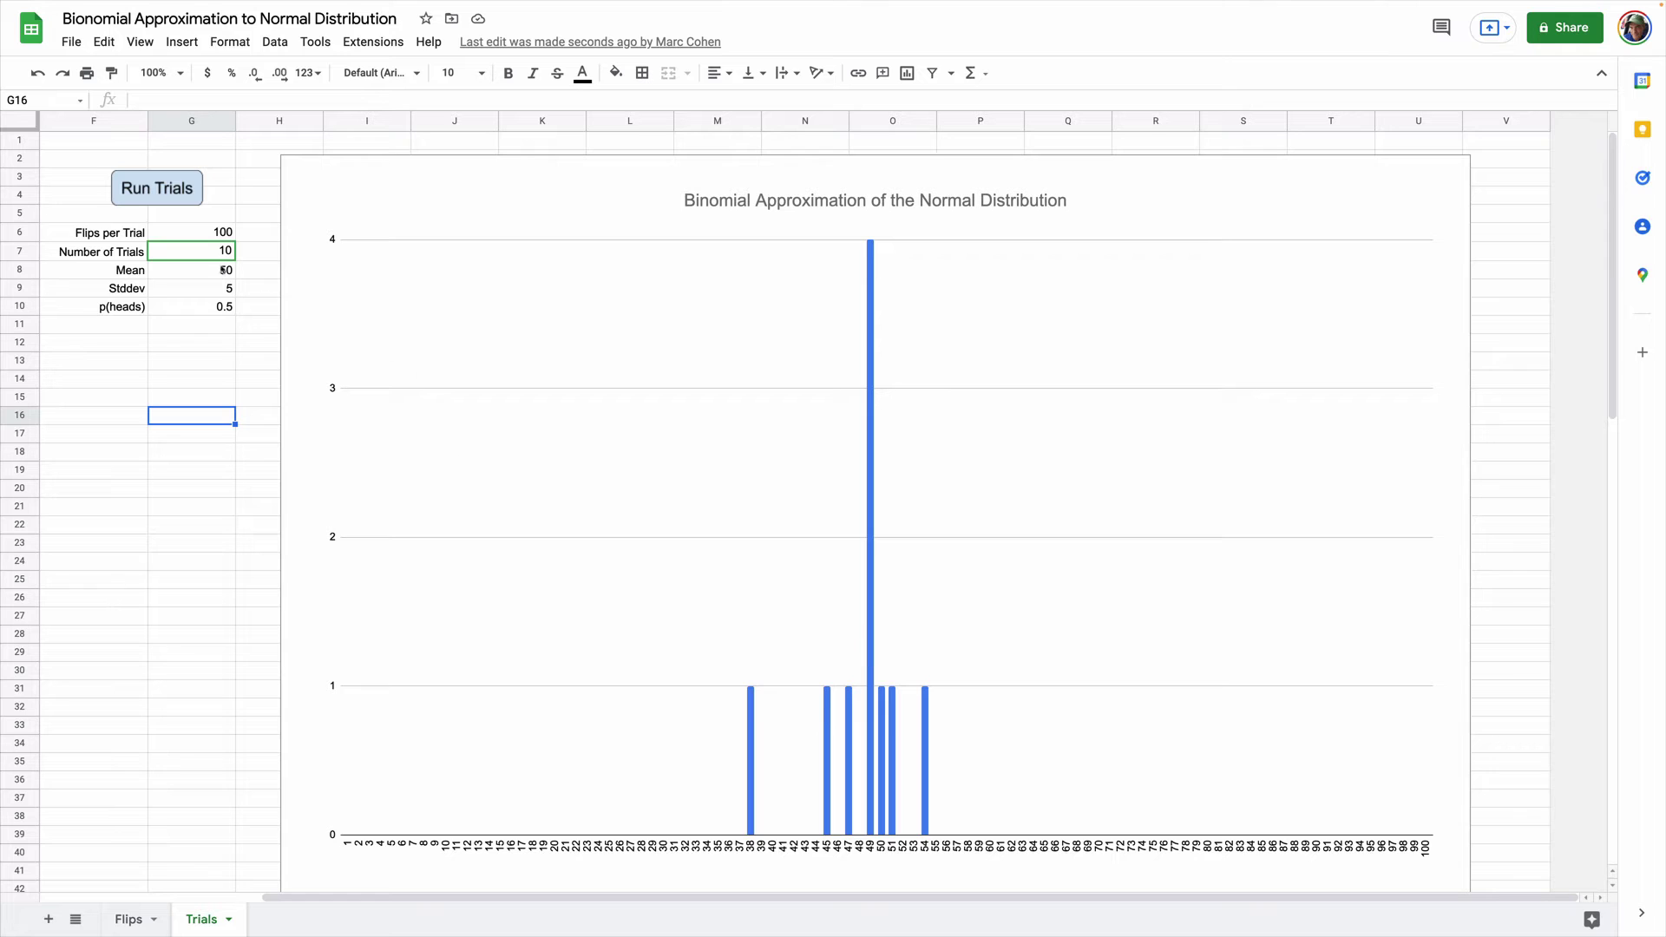
Set Number of Trials in G7 to 100 and run the trials.
{"action": "double_click", "coordinate": [219, 251]}
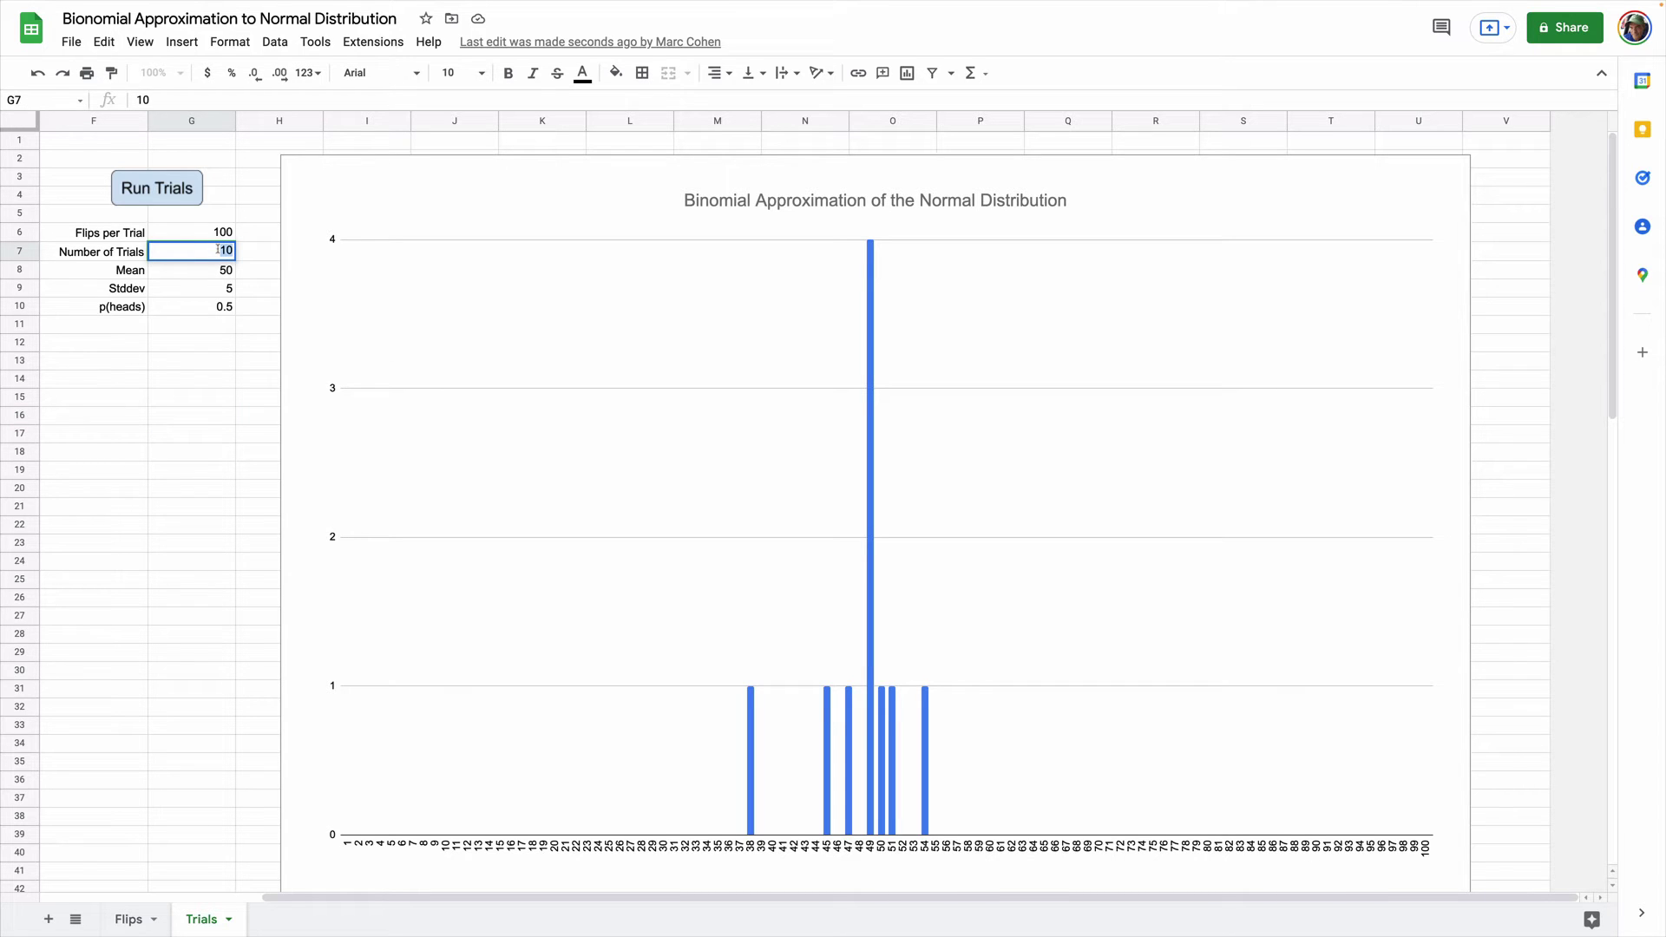
{"action": "type", "text": "100"}
{"action": "left_click", "coordinate": [171, 190]}
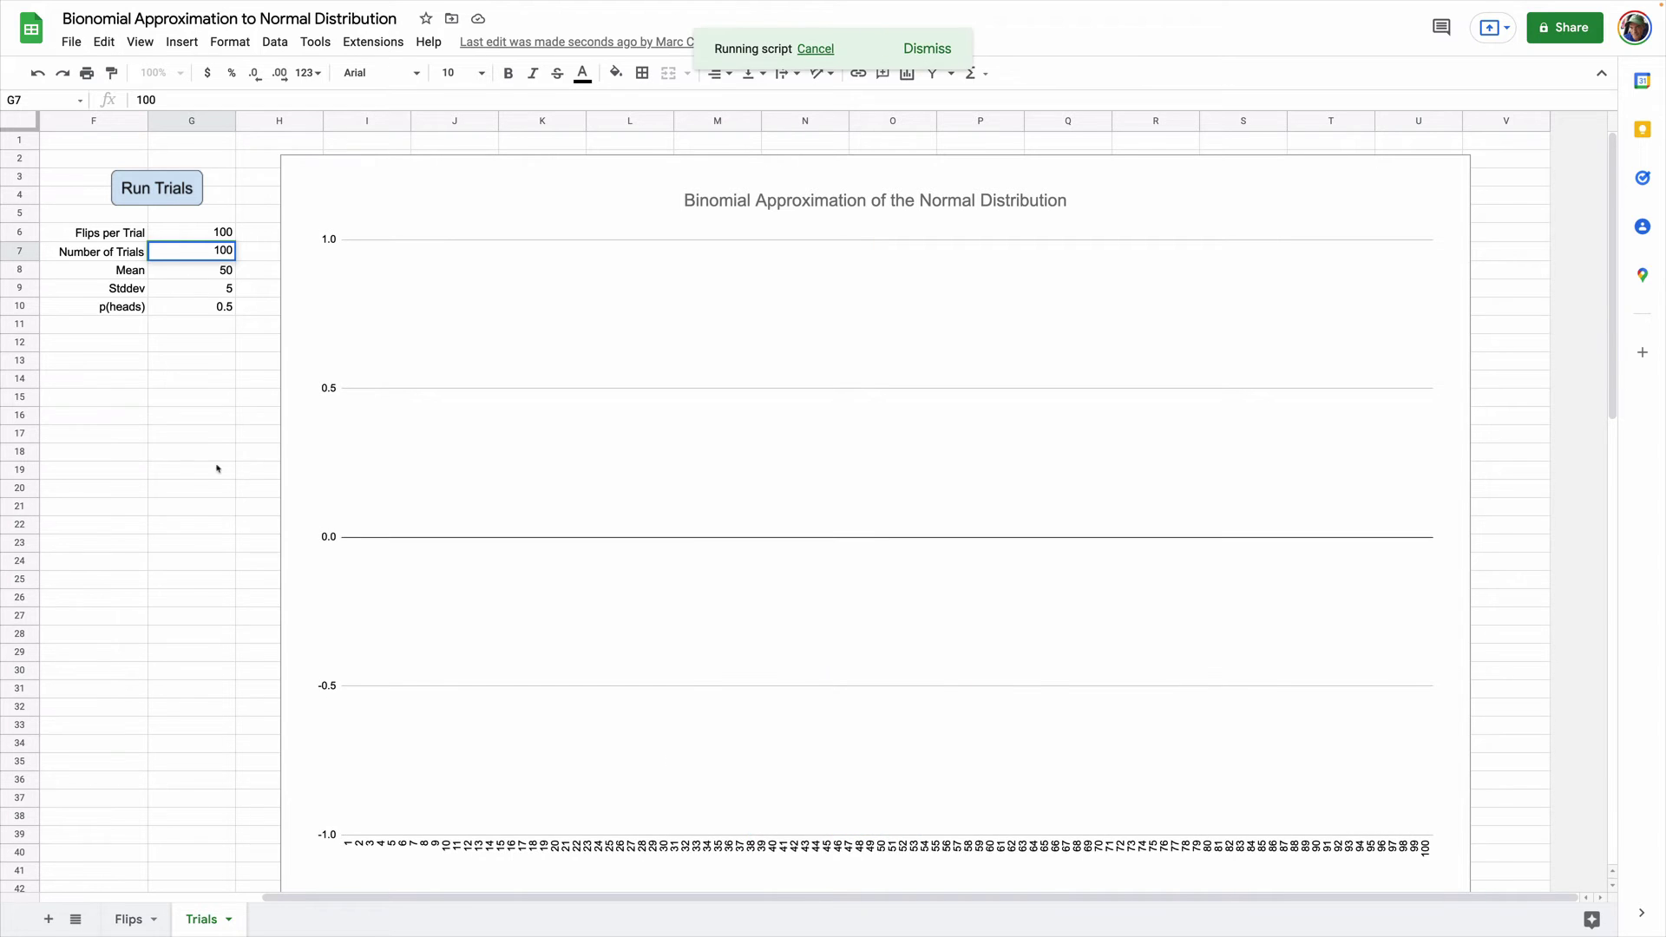
{"action": "left_click", "coordinate": [184, 439]}
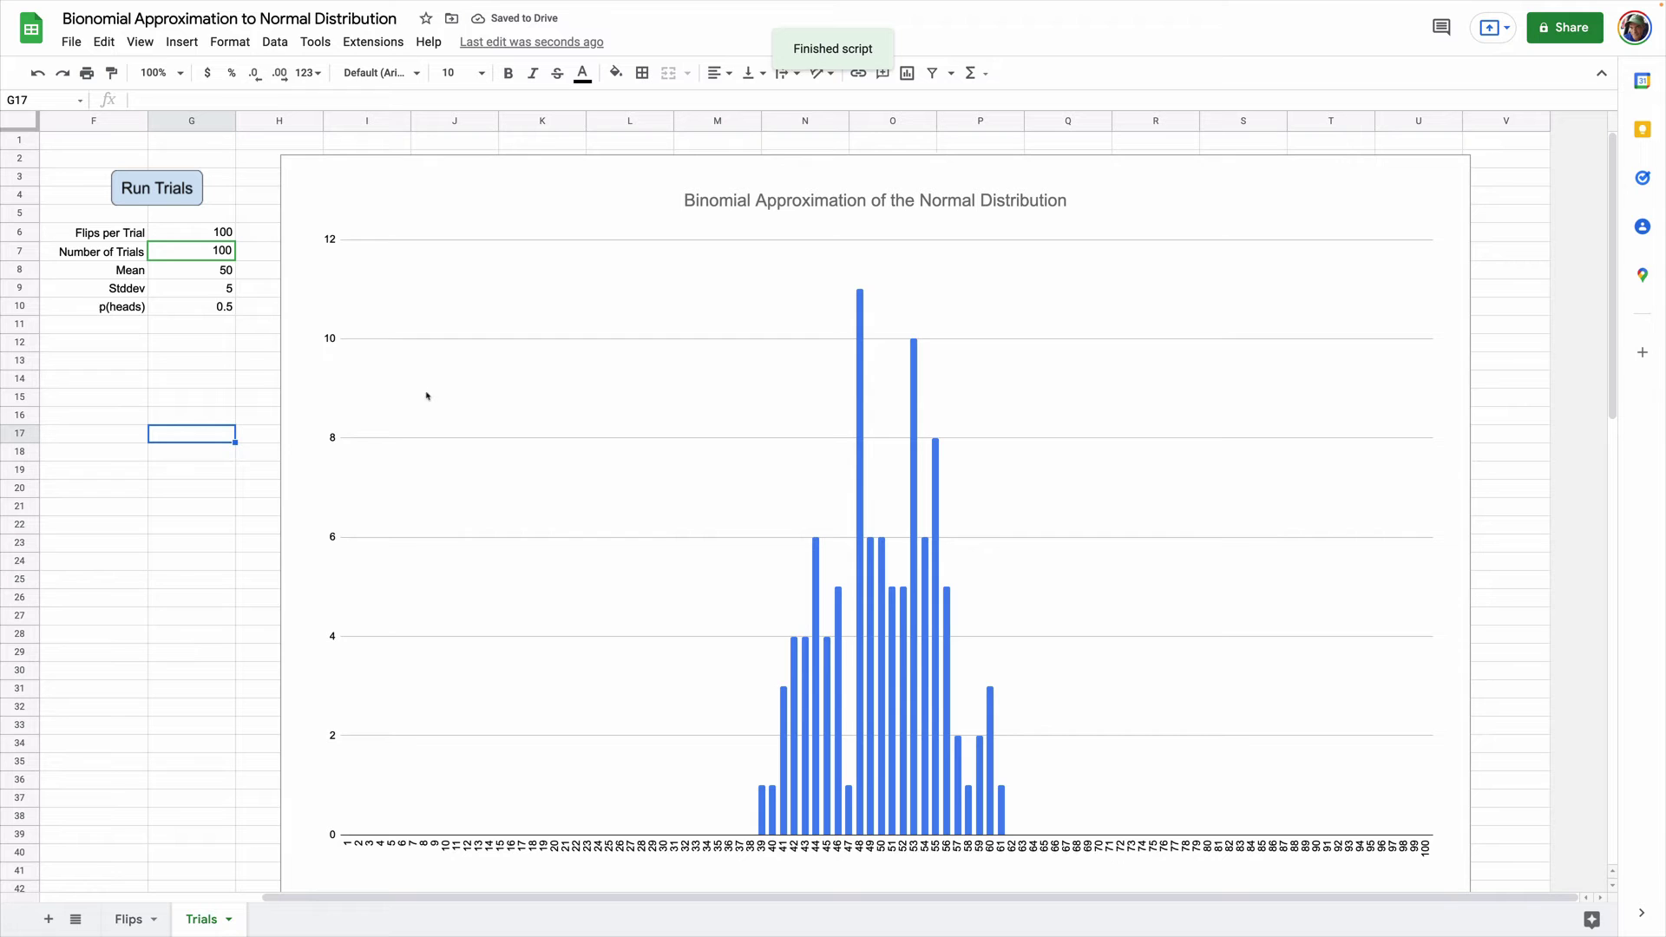
Rerun the 100-trial simulation, checking the full chart's hump around 50 peaking at 11.
{"action": "left_click", "coordinate": [171, 203]}
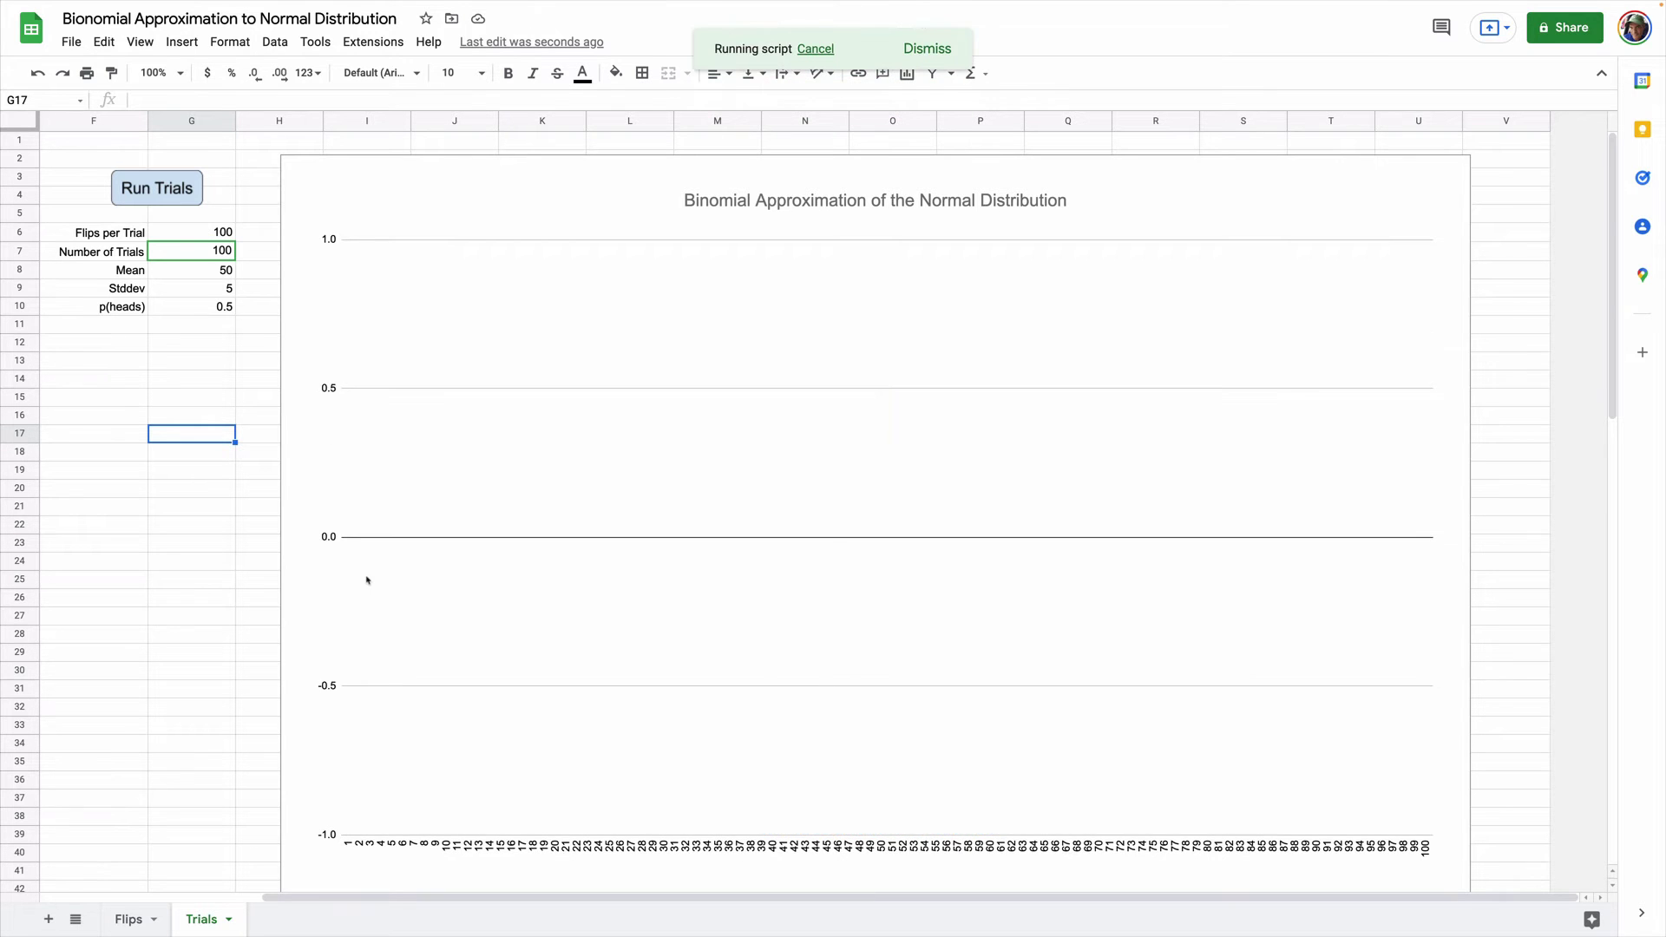
{"action": "scroll", "coordinate": [820, 667], "scroll_direction": "down", "scroll_amount": 5}
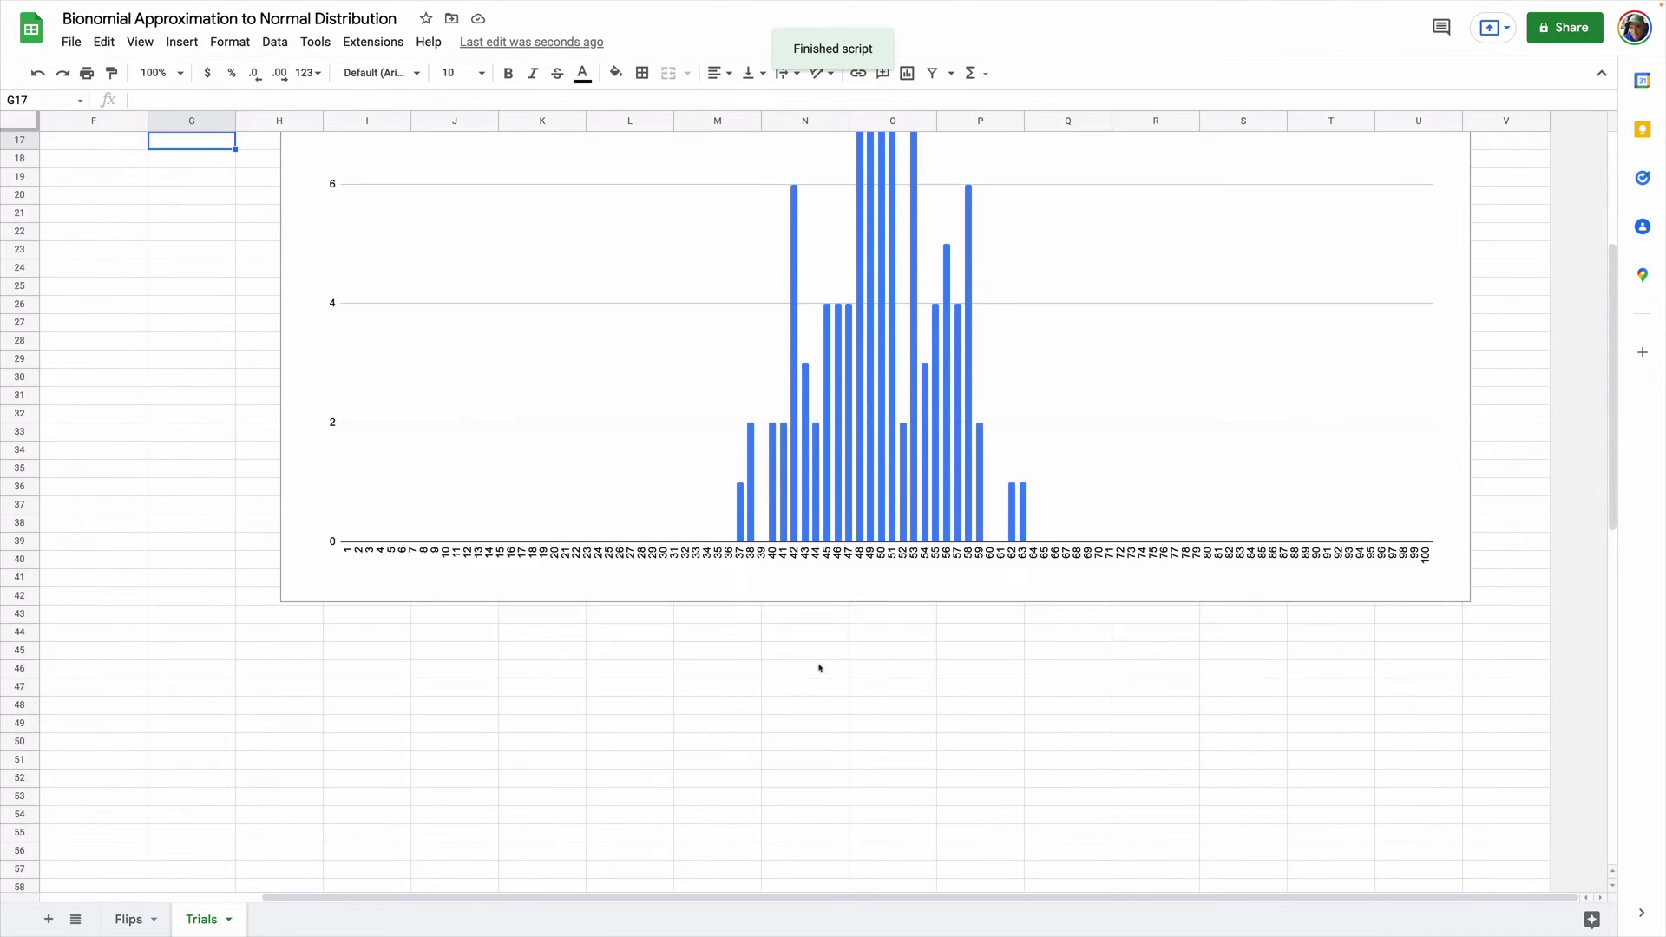
{"action": "scroll", "coordinate": [819, 667], "scroll_direction": "up", "scroll_amount": 4}
{"action": "scroll", "coordinate": [819, 667], "scroll_direction": "up", "scroll_amount": 1}
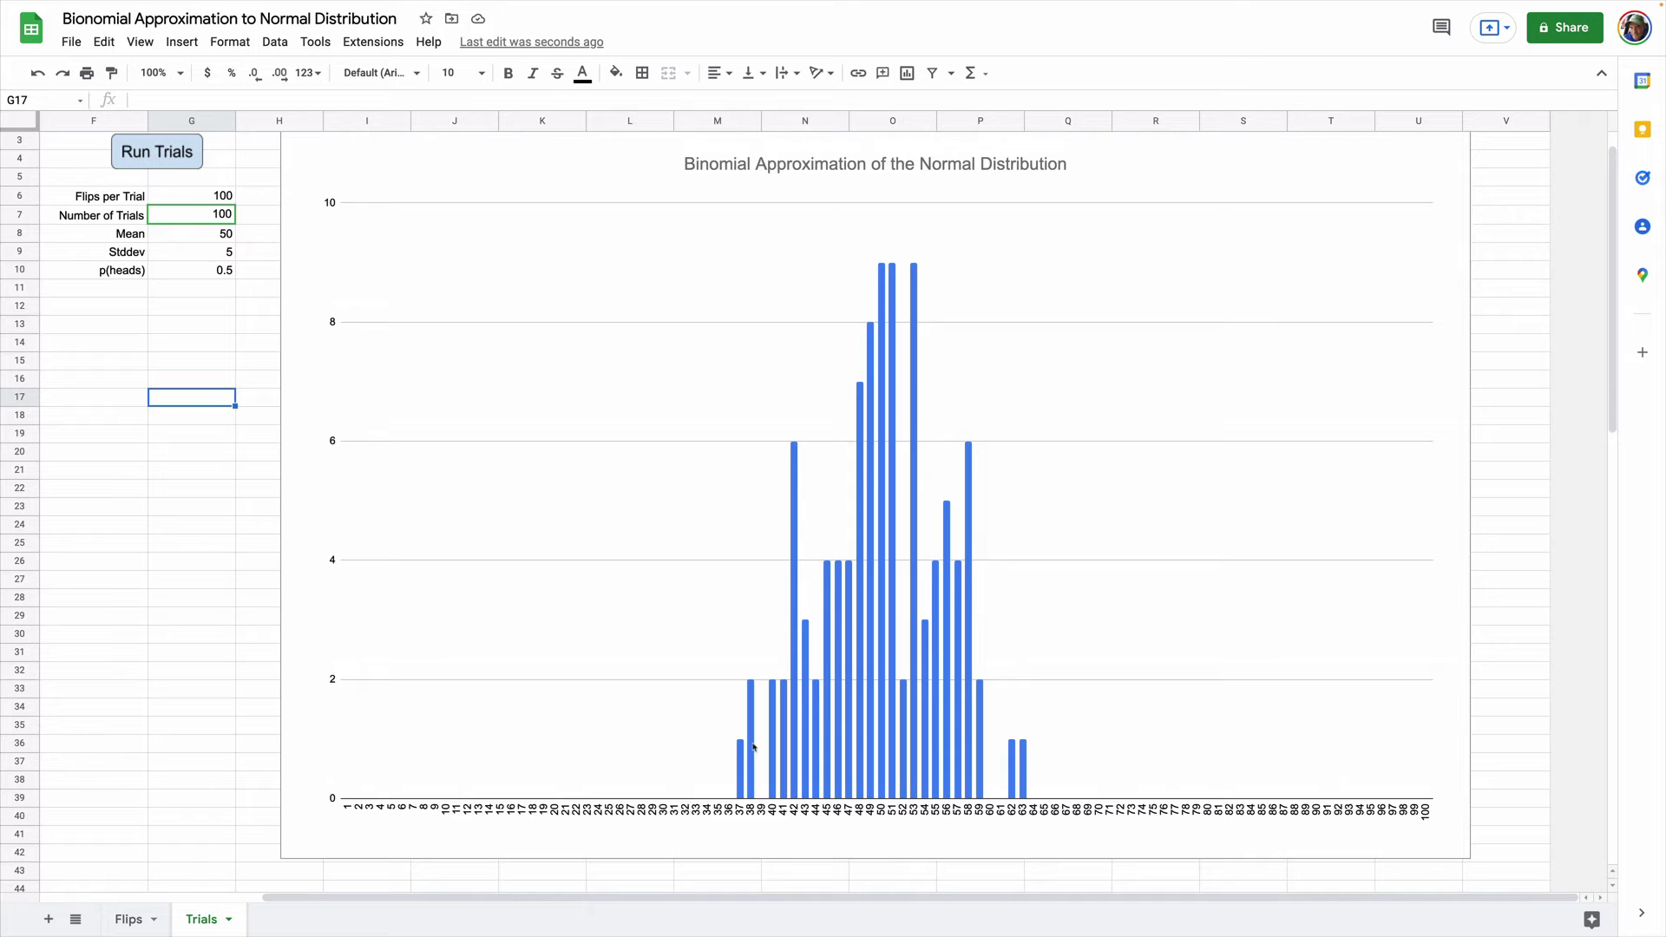
{"action": "left_click", "coordinate": [172, 162]}
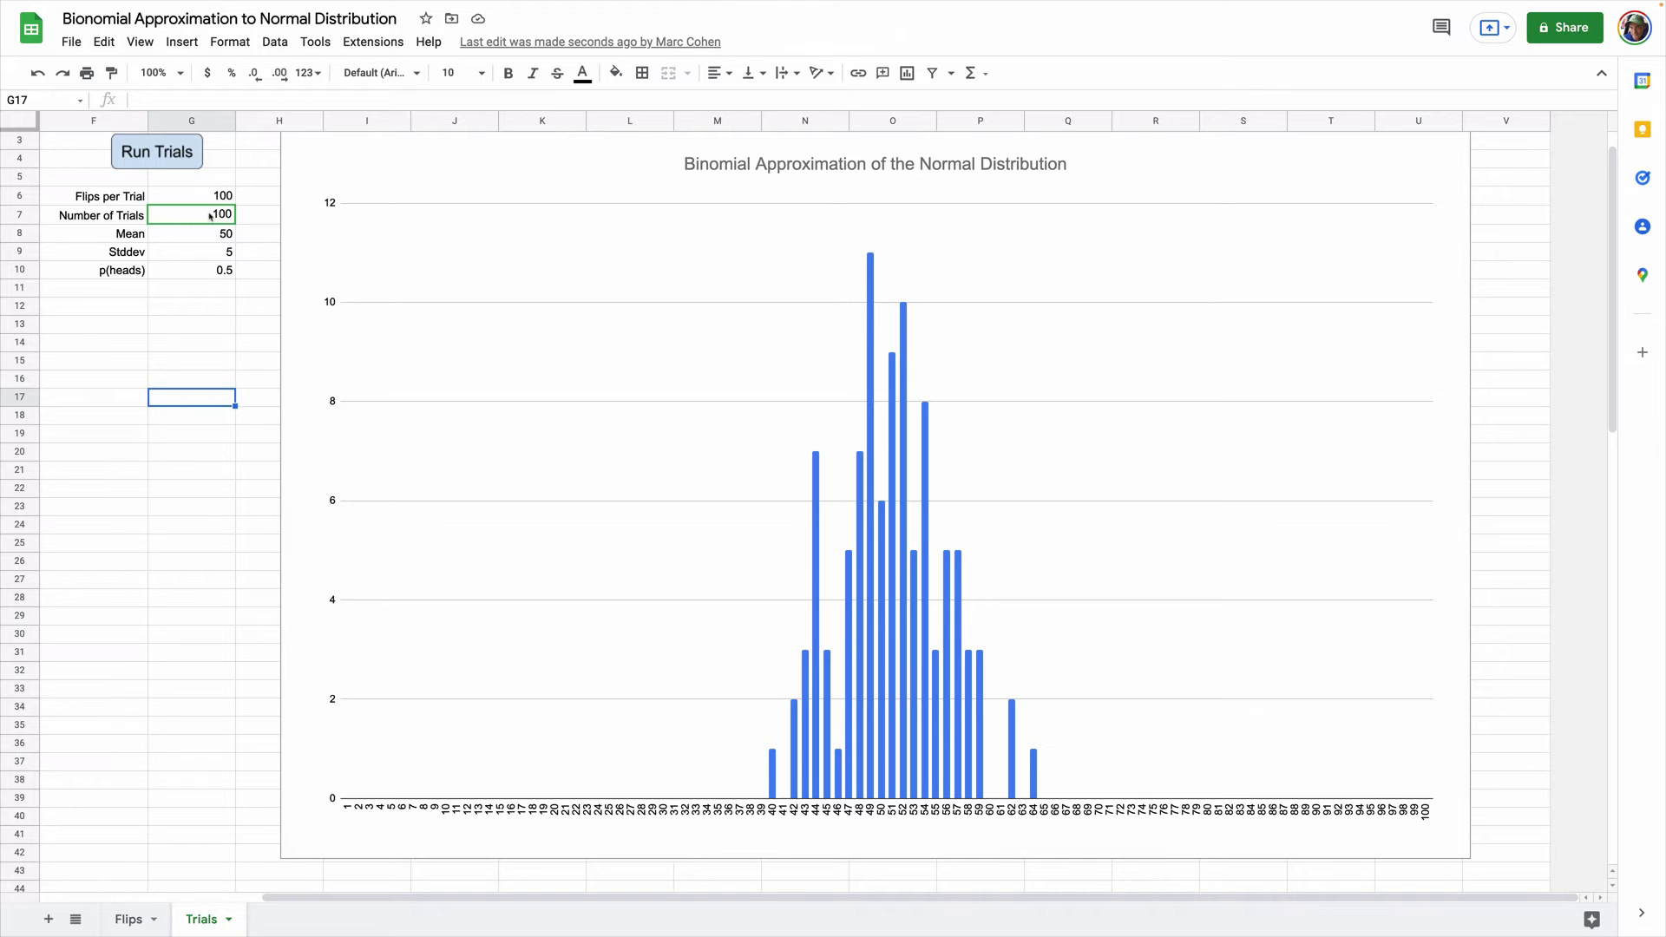
Change Number of Trials from 100 to 1000 and run the trials for a bell curve peaking near 83.
{"action": "left_click", "coordinate": [213, 217]}
{"action": "double_click", "coordinate": [223, 214]}
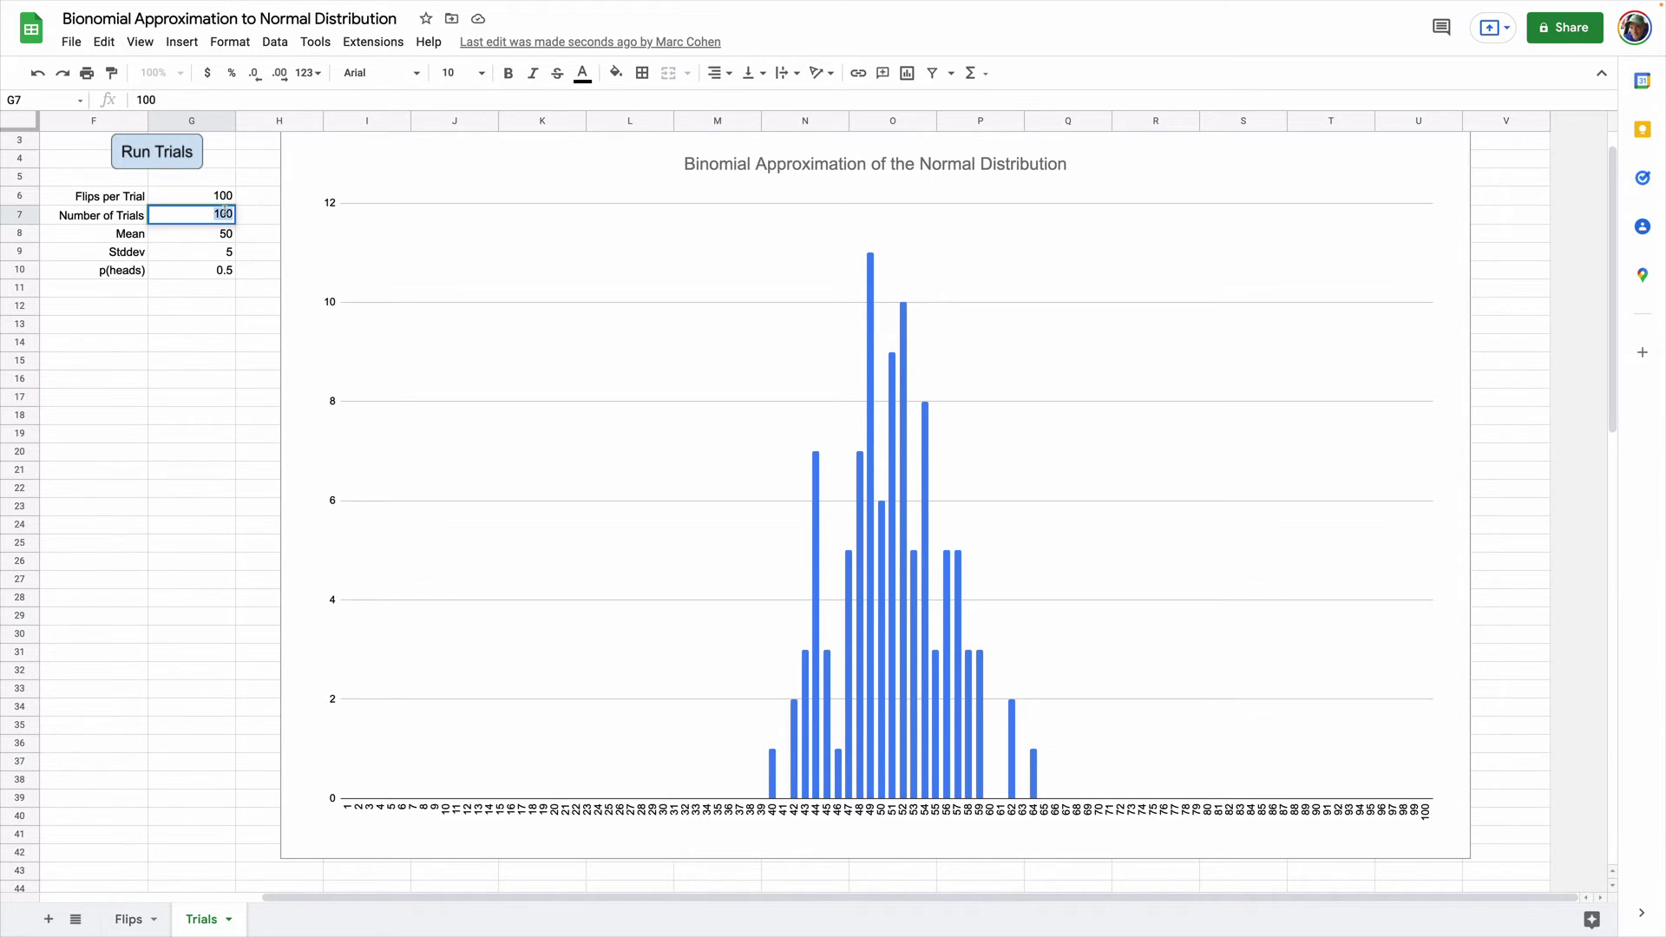
{"action": "left_click", "coordinate": [224, 212]}
{"action": "type", "text": "0"}
{"action": "left_click", "coordinate": [130, 379]}
{"action": "left_click", "coordinate": [154, 156]}
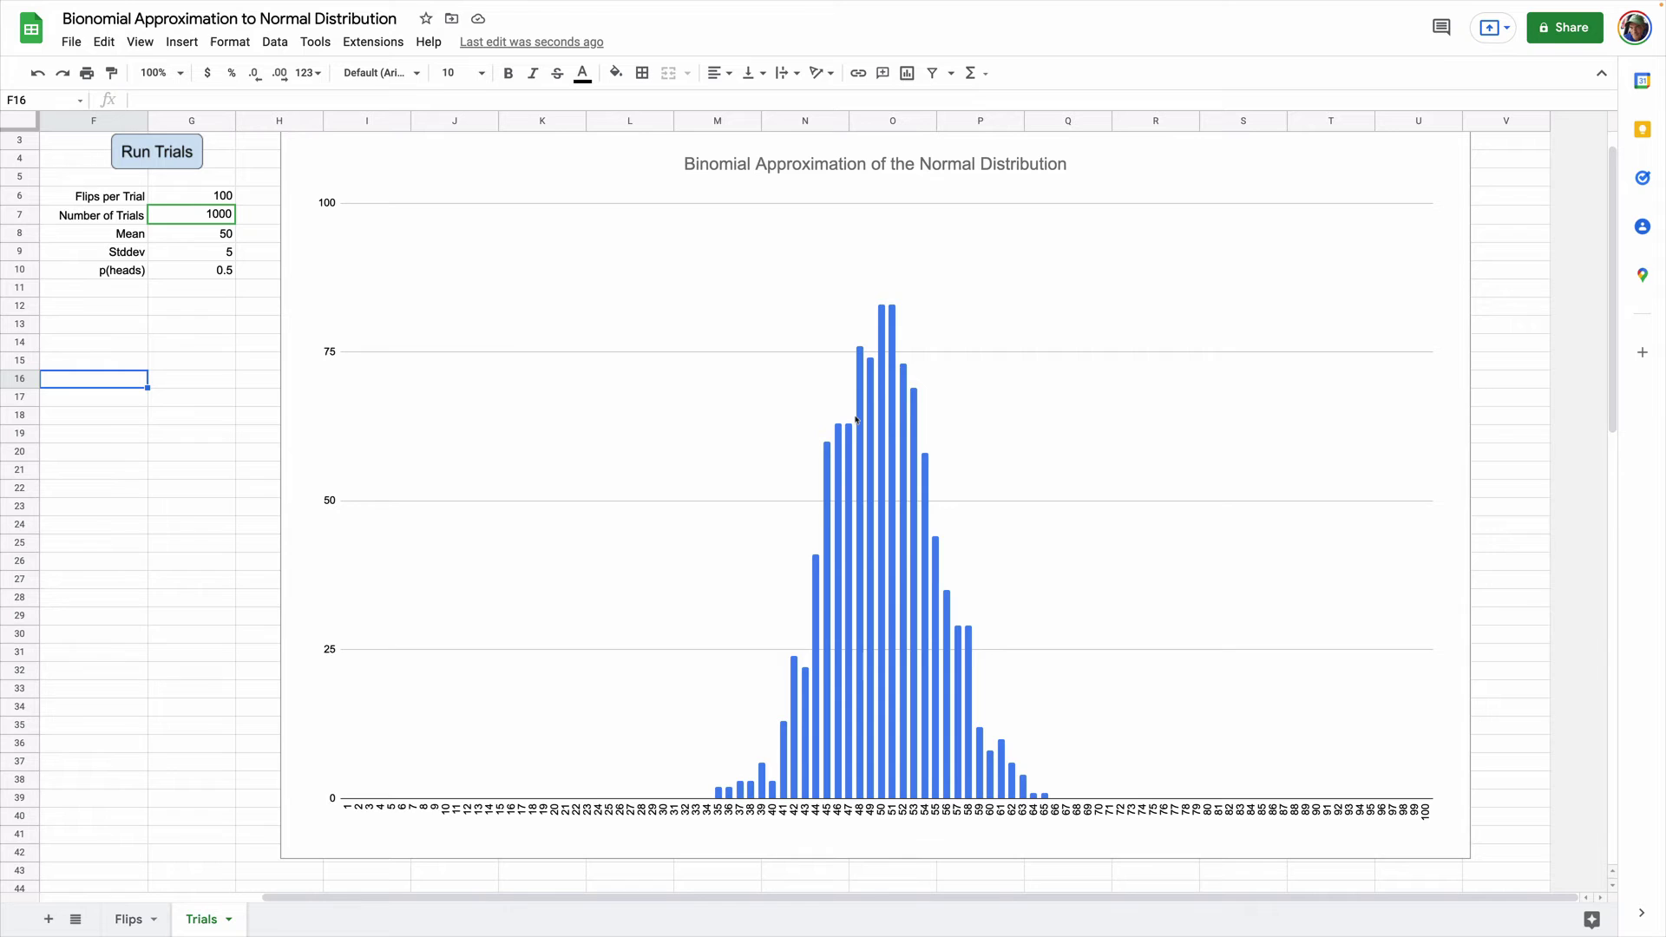
Change Number of Trials in G7 from 1000 to 10000 and rerun the coin-flip simulation.
{"action": "double_click", "coordinate": [216, 214]}
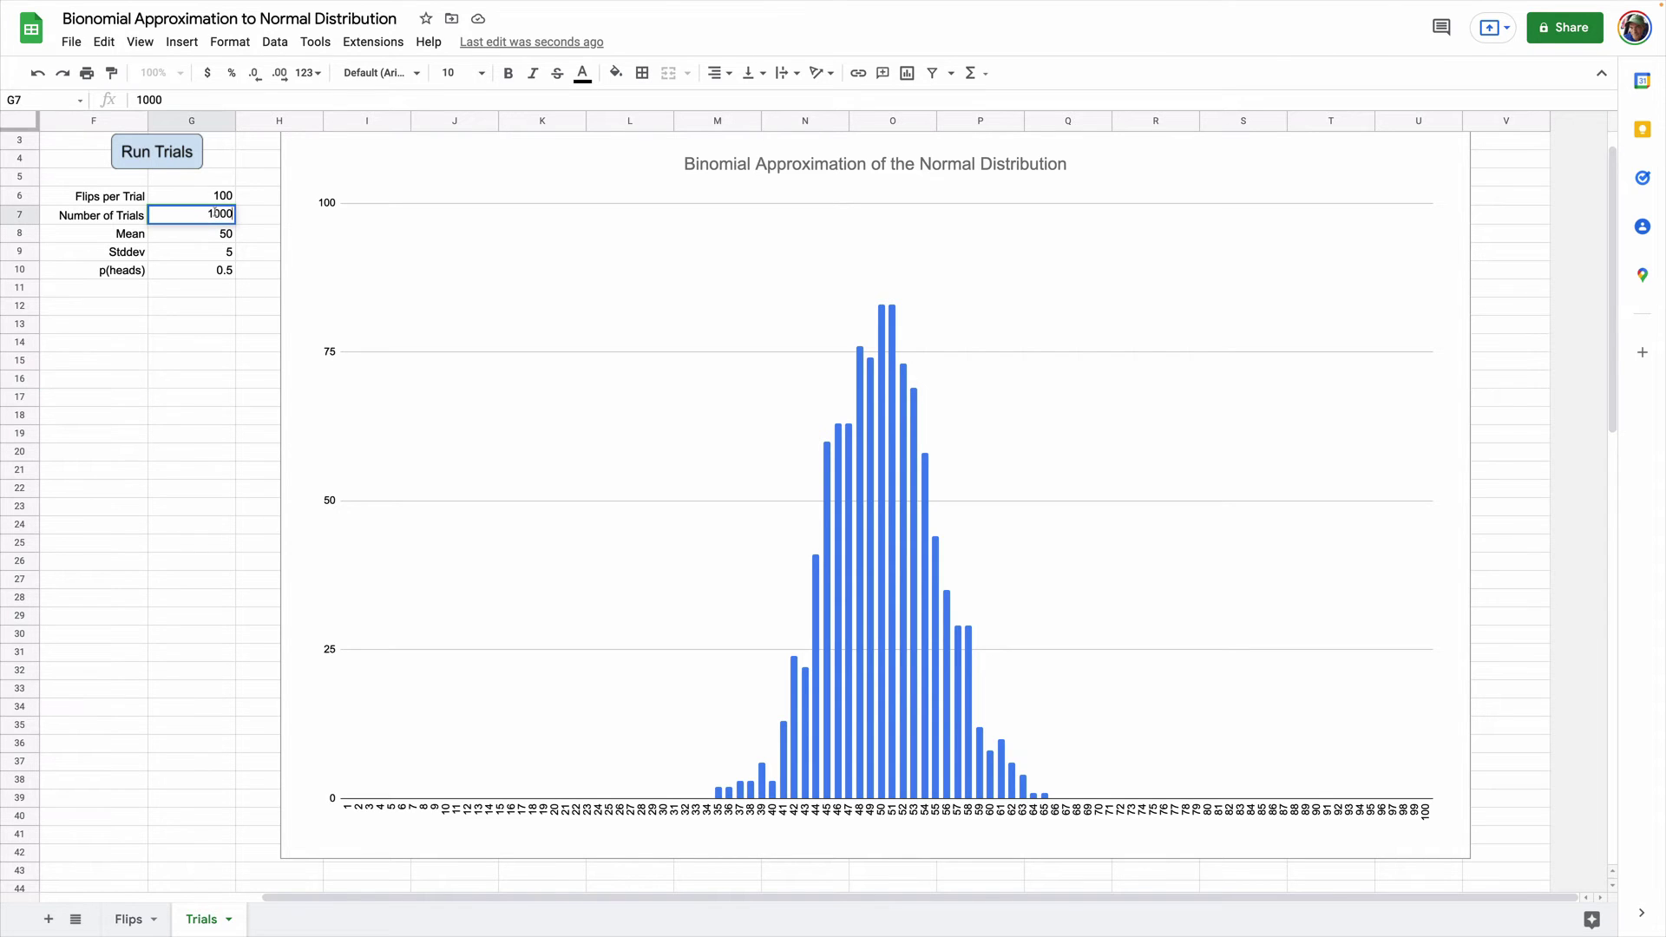
{"action": "type", "text": "0"}
{"action": "left_click", "coordinate": [140, 400]}
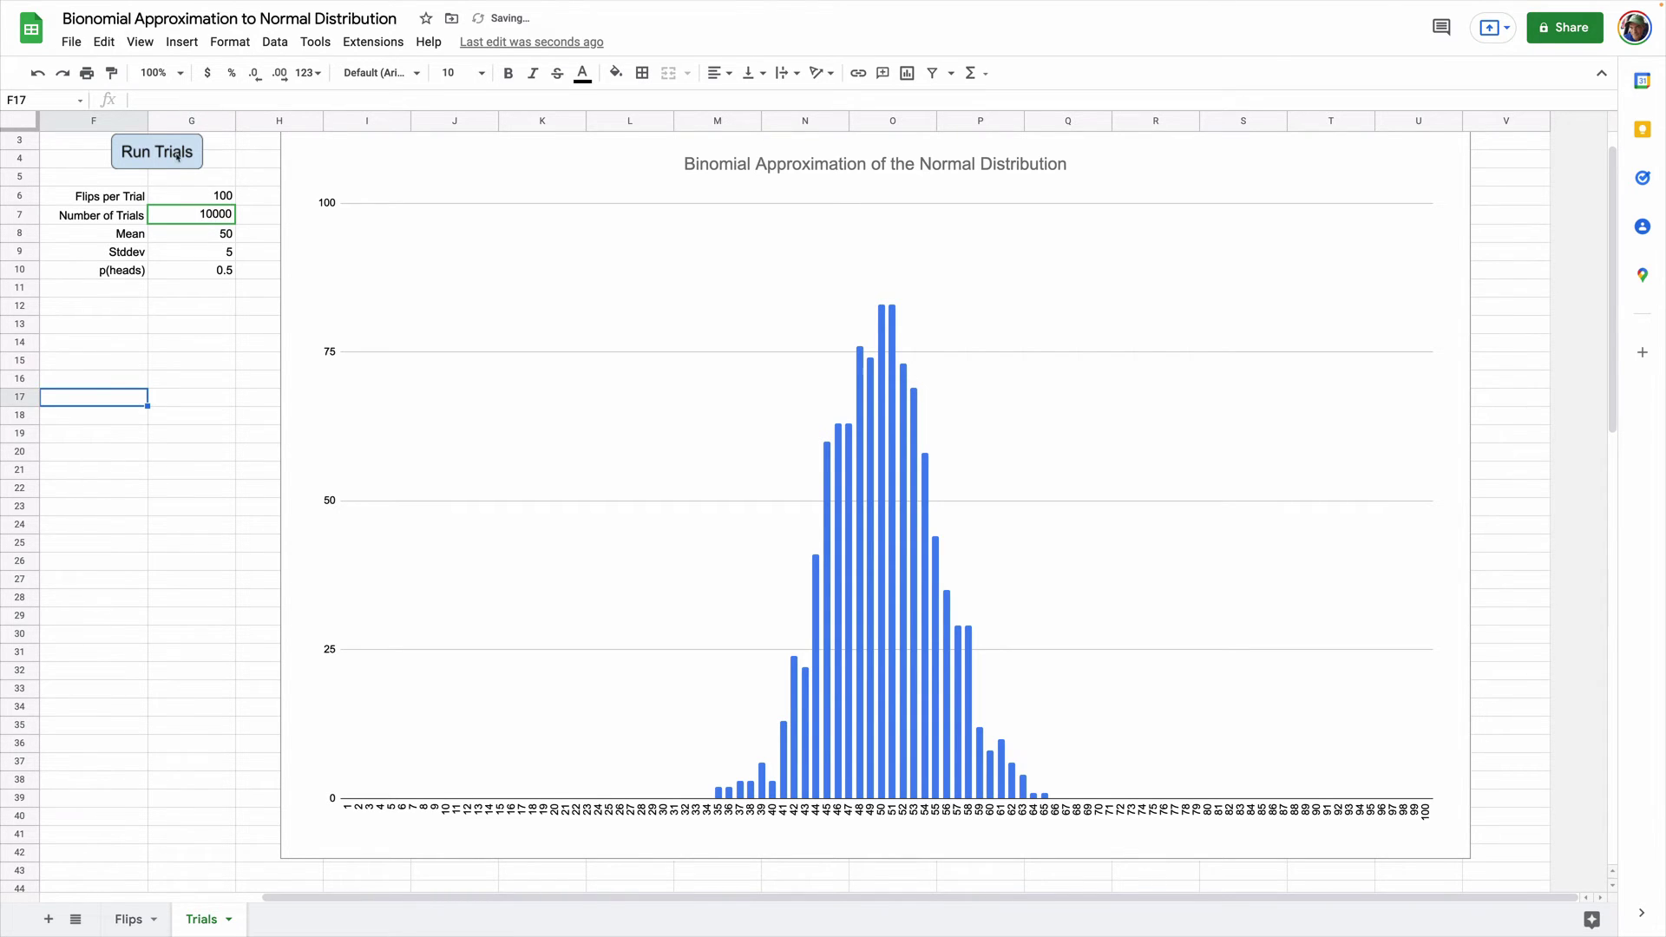
{"action": "left_click", "coordinate": [159, 164]}
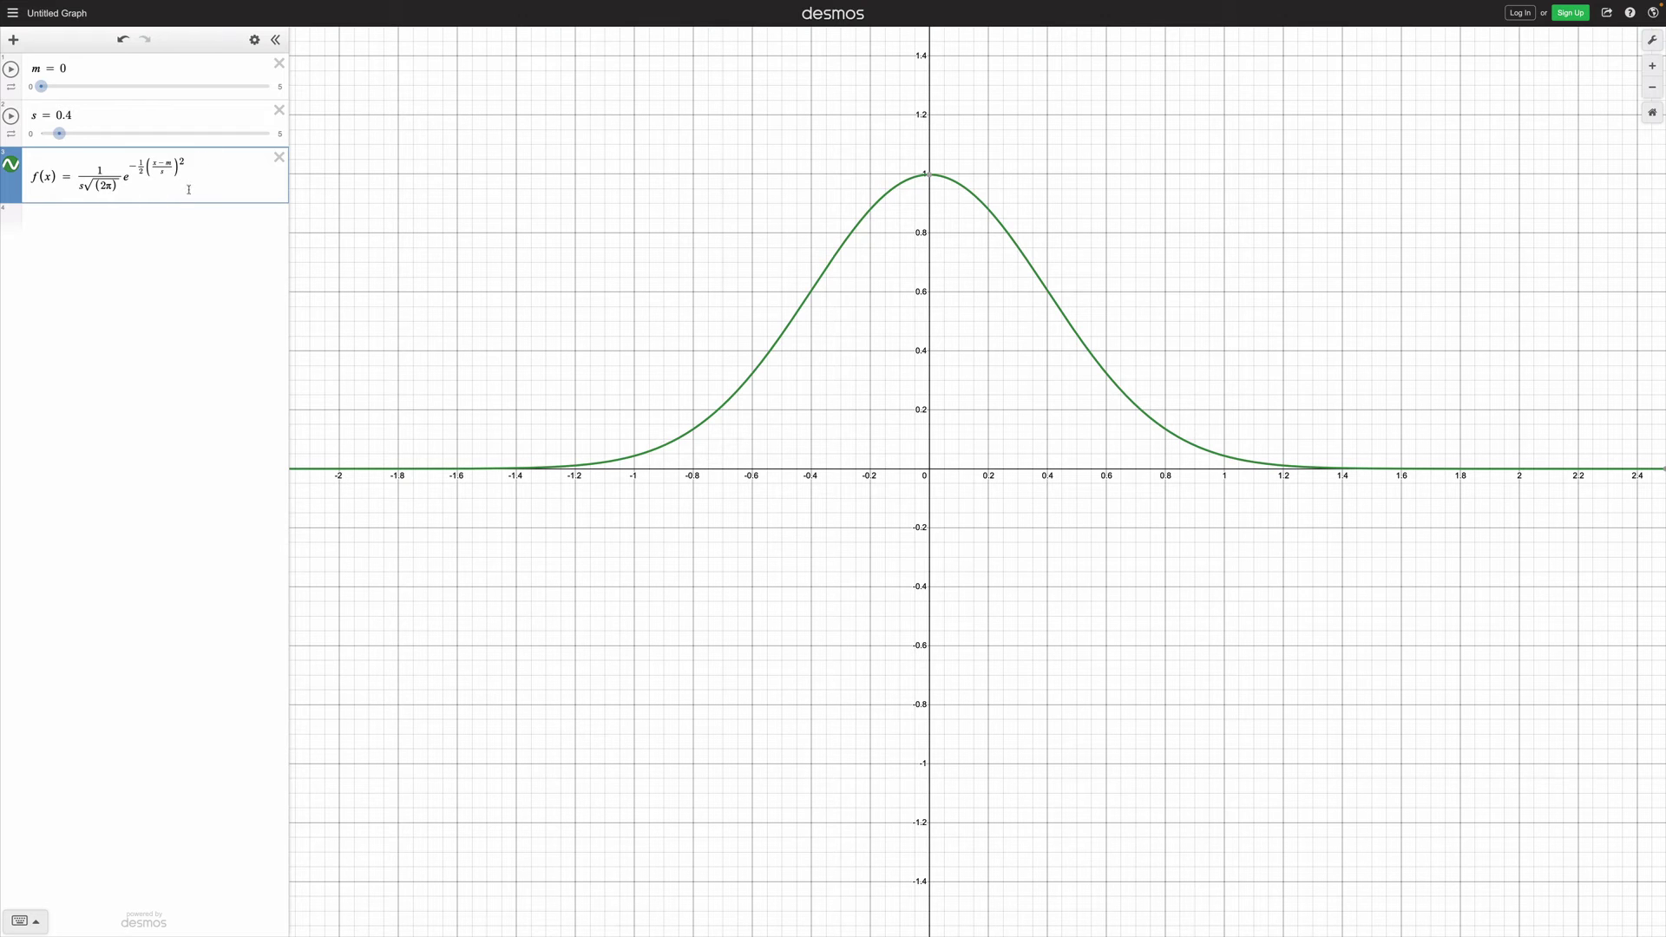
Zoom the Desmos page from 125% to 200% so the formula and sliders are readable.
{"action": "key", "text": "ctrl+plus"}
{"action": "key", "text": "ctrl+plus"}
{"action": "key", "text": "ctrl+plus"}
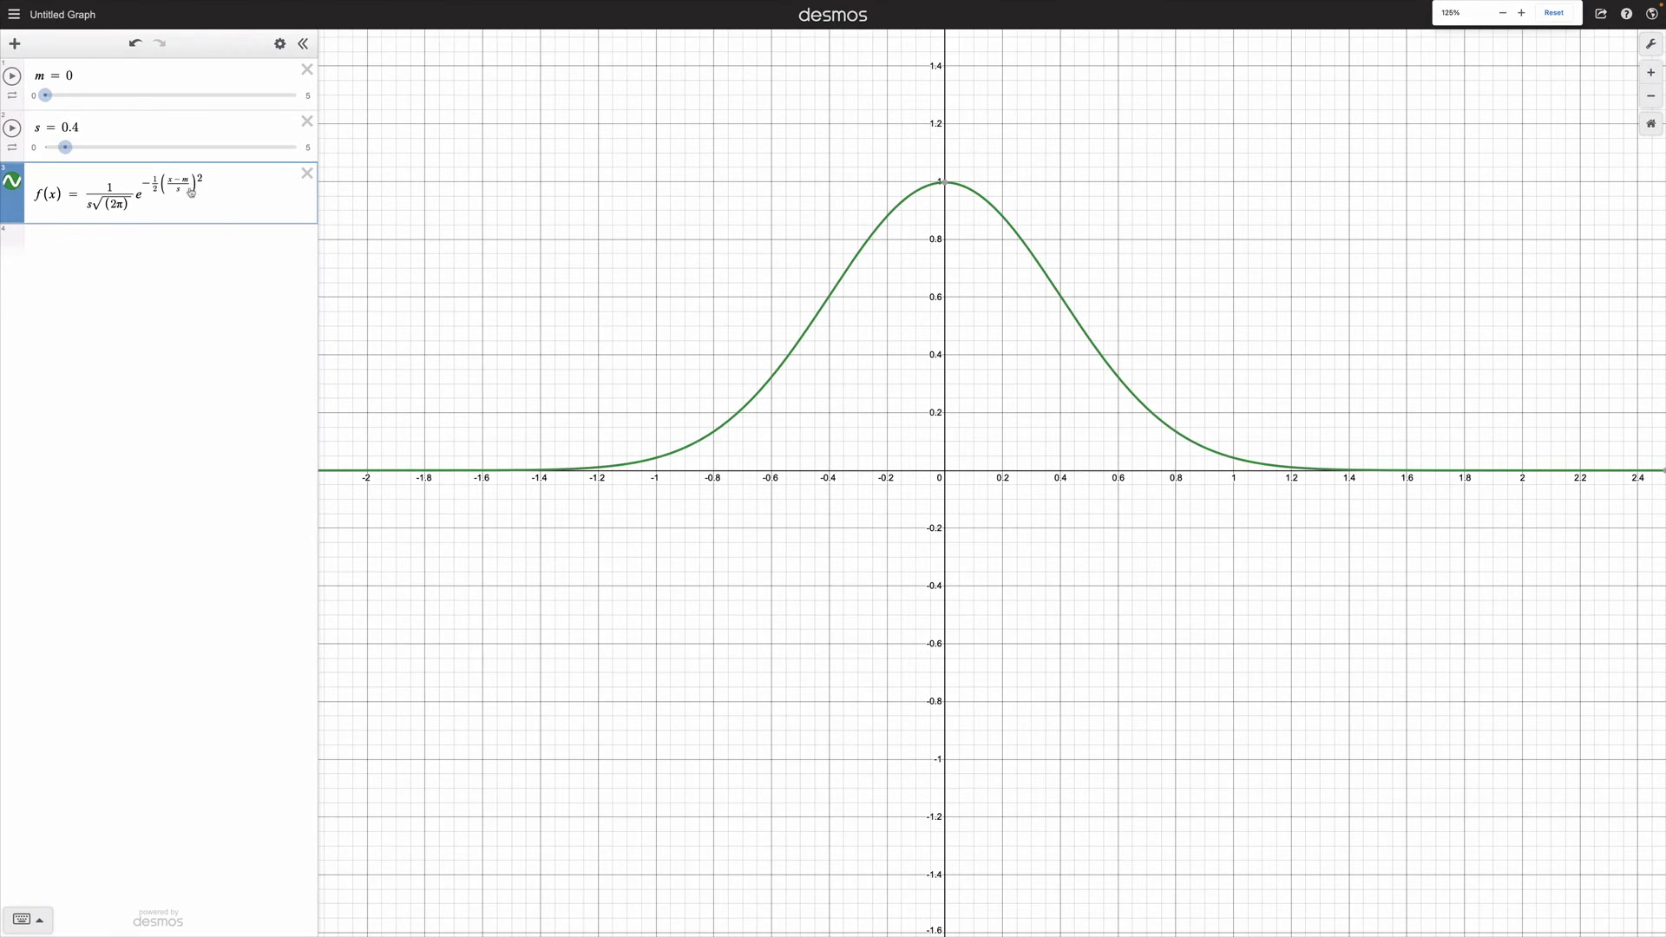
{"action": "key", "text": "ctrl+plus"}
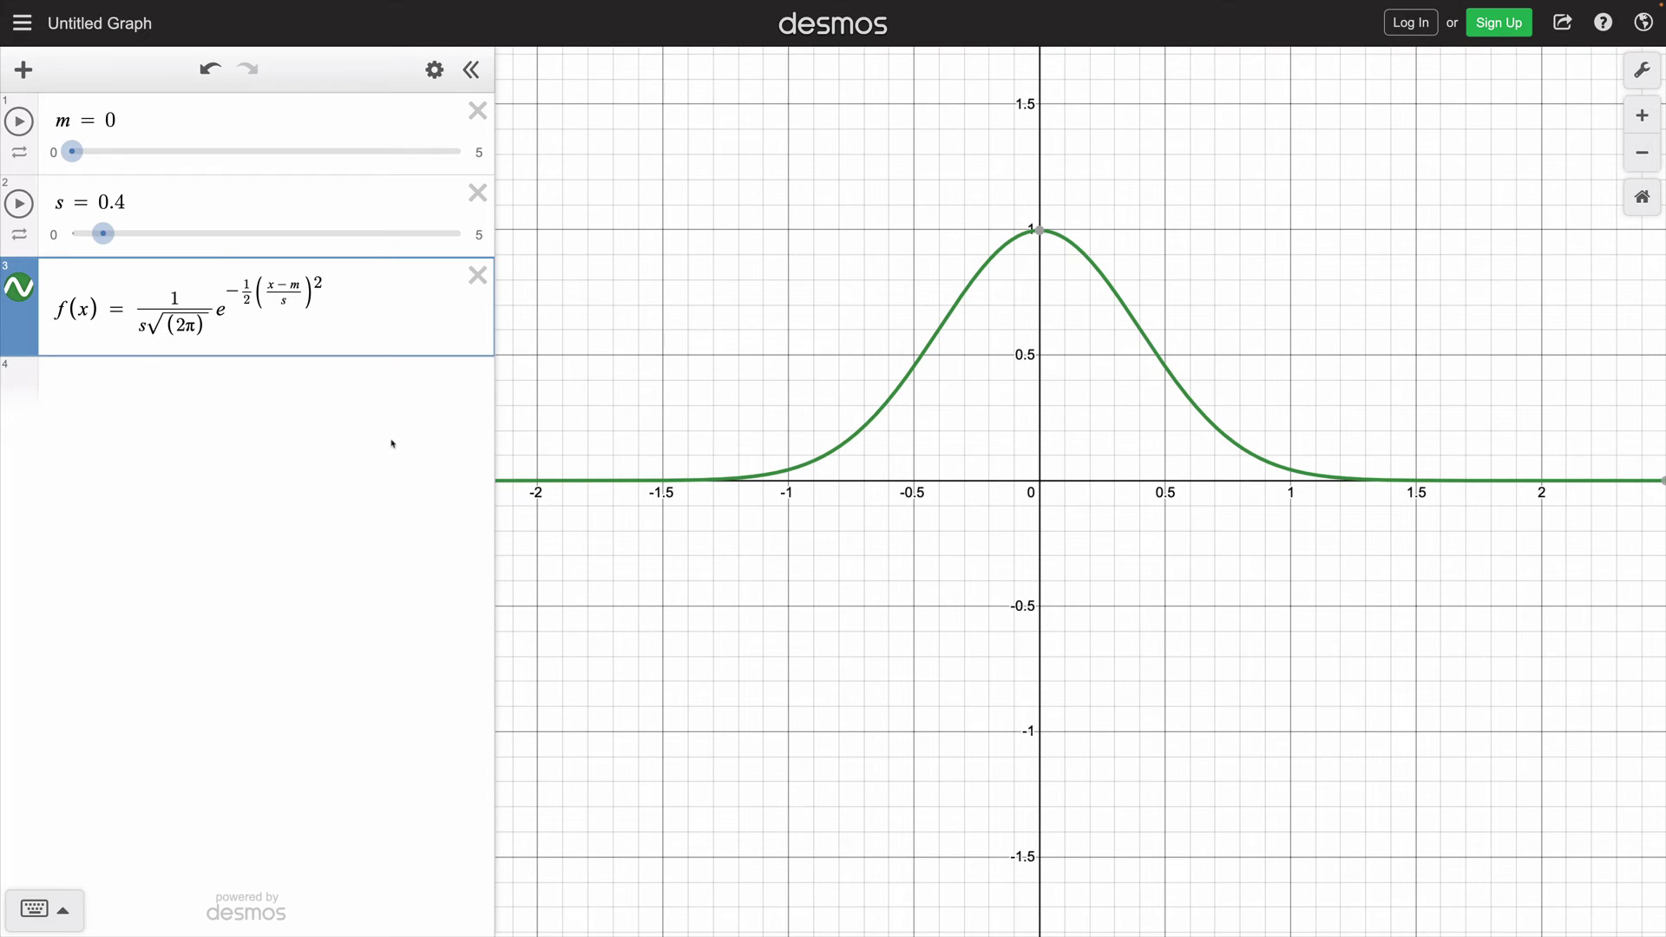
{"action": "key", "text": "ctrl+plus"}
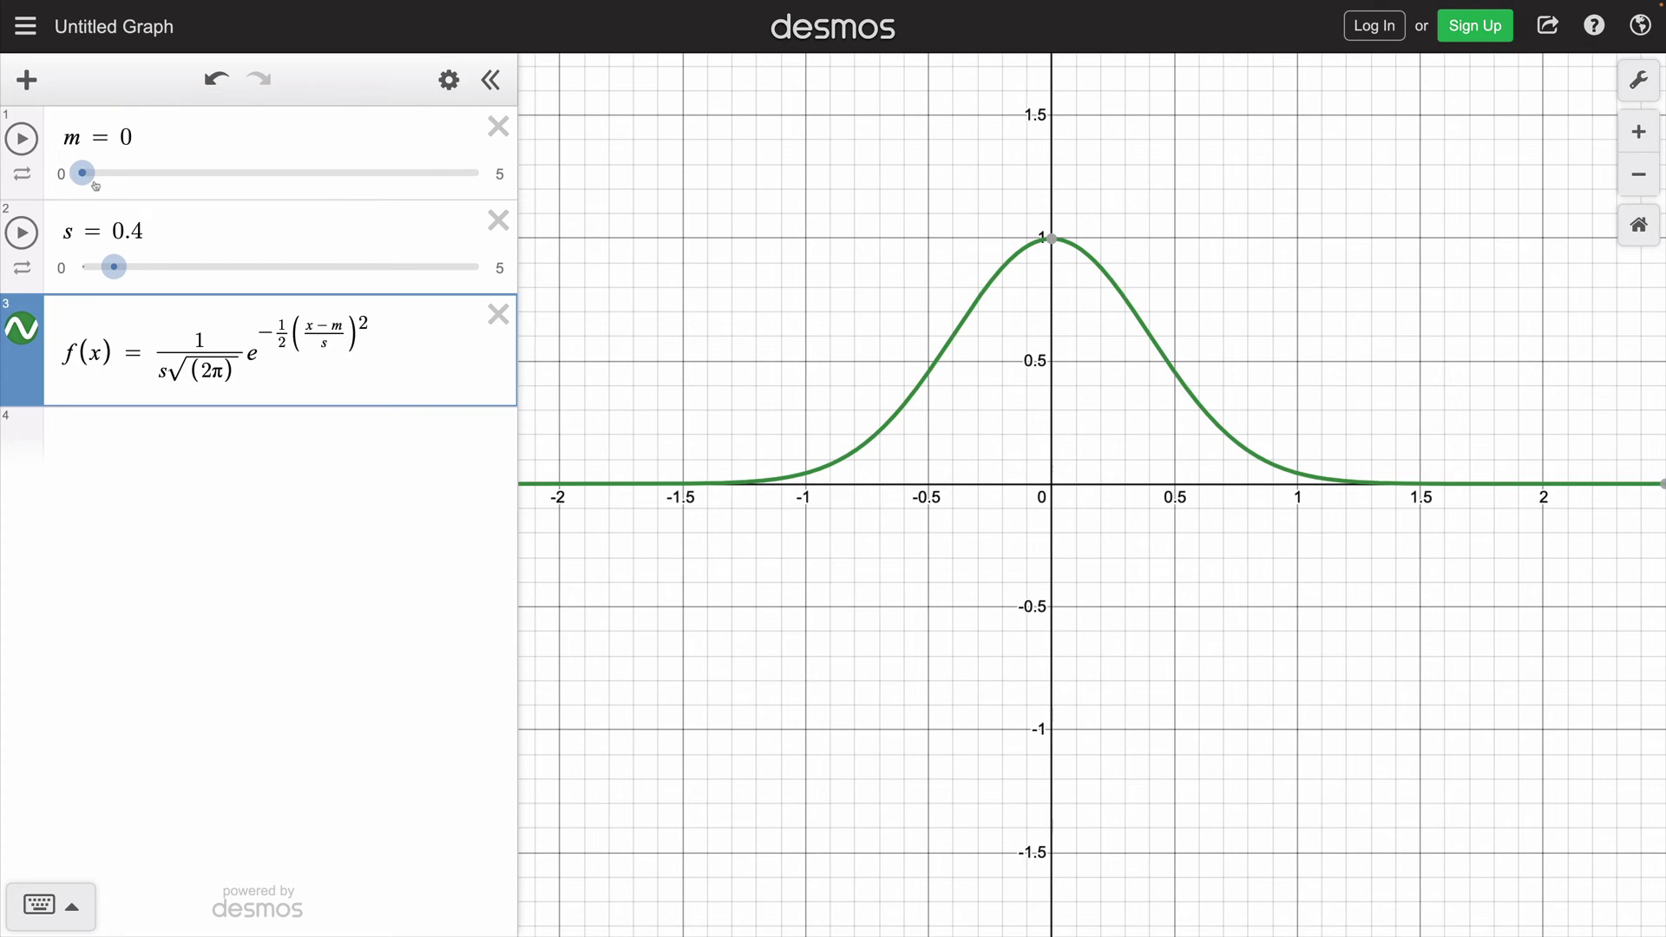
Drag the m slider to shift the curve and the s slider to widen it, then return to Sheets.
{"action": "mouse_move", "coordinate": [81, 177]}
{"action": "left_mouse_down"}
{"action": "mouse_move", "coordinate": [282, 173]}
{"action": "mouse_move", "coordinate": [203, 174]}
{"action": "mouse_move", "coordinate": [79, 208]}
{"action": "mouse_move", "coordinate": [276, 212]}
{"action": "mouse_move", "coordinate": [274, 184]}
{"action": "mouse_move", "coordinate": [318, 187]}
{"action": "mouse_move", "coordinate": [90, 219]}
{"action": "mouse_move", "coordinate": [77, 185]}
{"action": "left_mouse_up"}
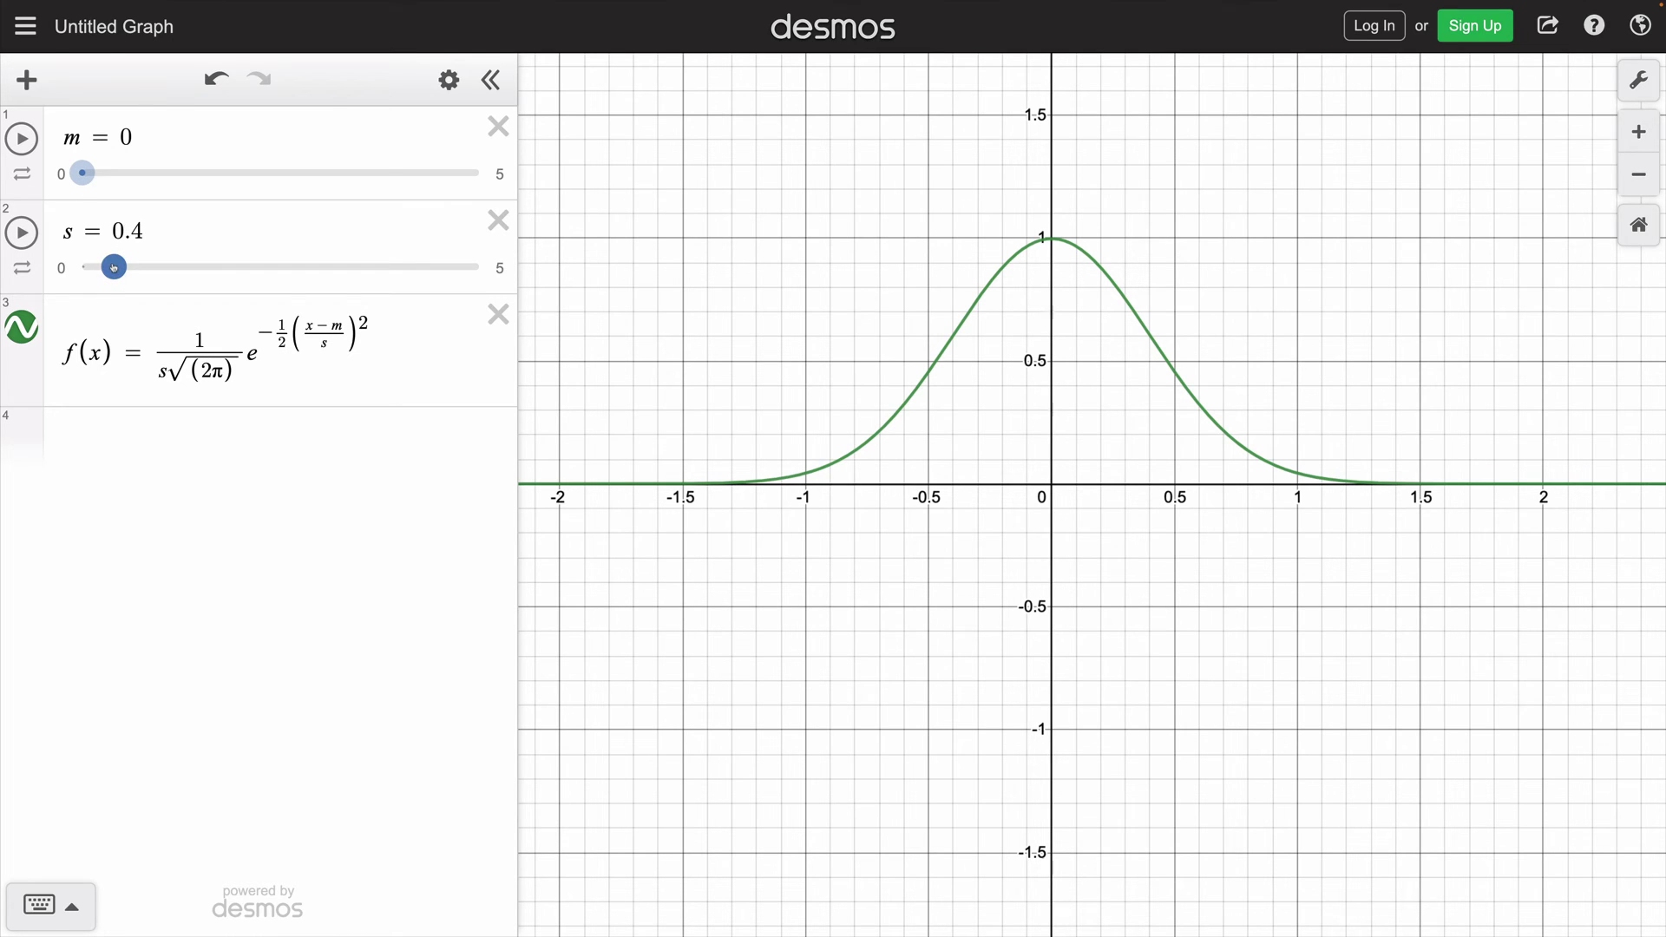
{"action": "mouse_move", "coordinate": [116, 267]}
{"action": "left_mouse_down"}
{"action": "mouse_move", "coordinate": [275, 270]}
{"action": "mouse_move", "coordinate": [80, 288]}
{"action": "mouse_move", "coordinate": [114, 287]}
{"action": "left_mouse_up"}
{"action": "key", "text": "ctrl+Left"}
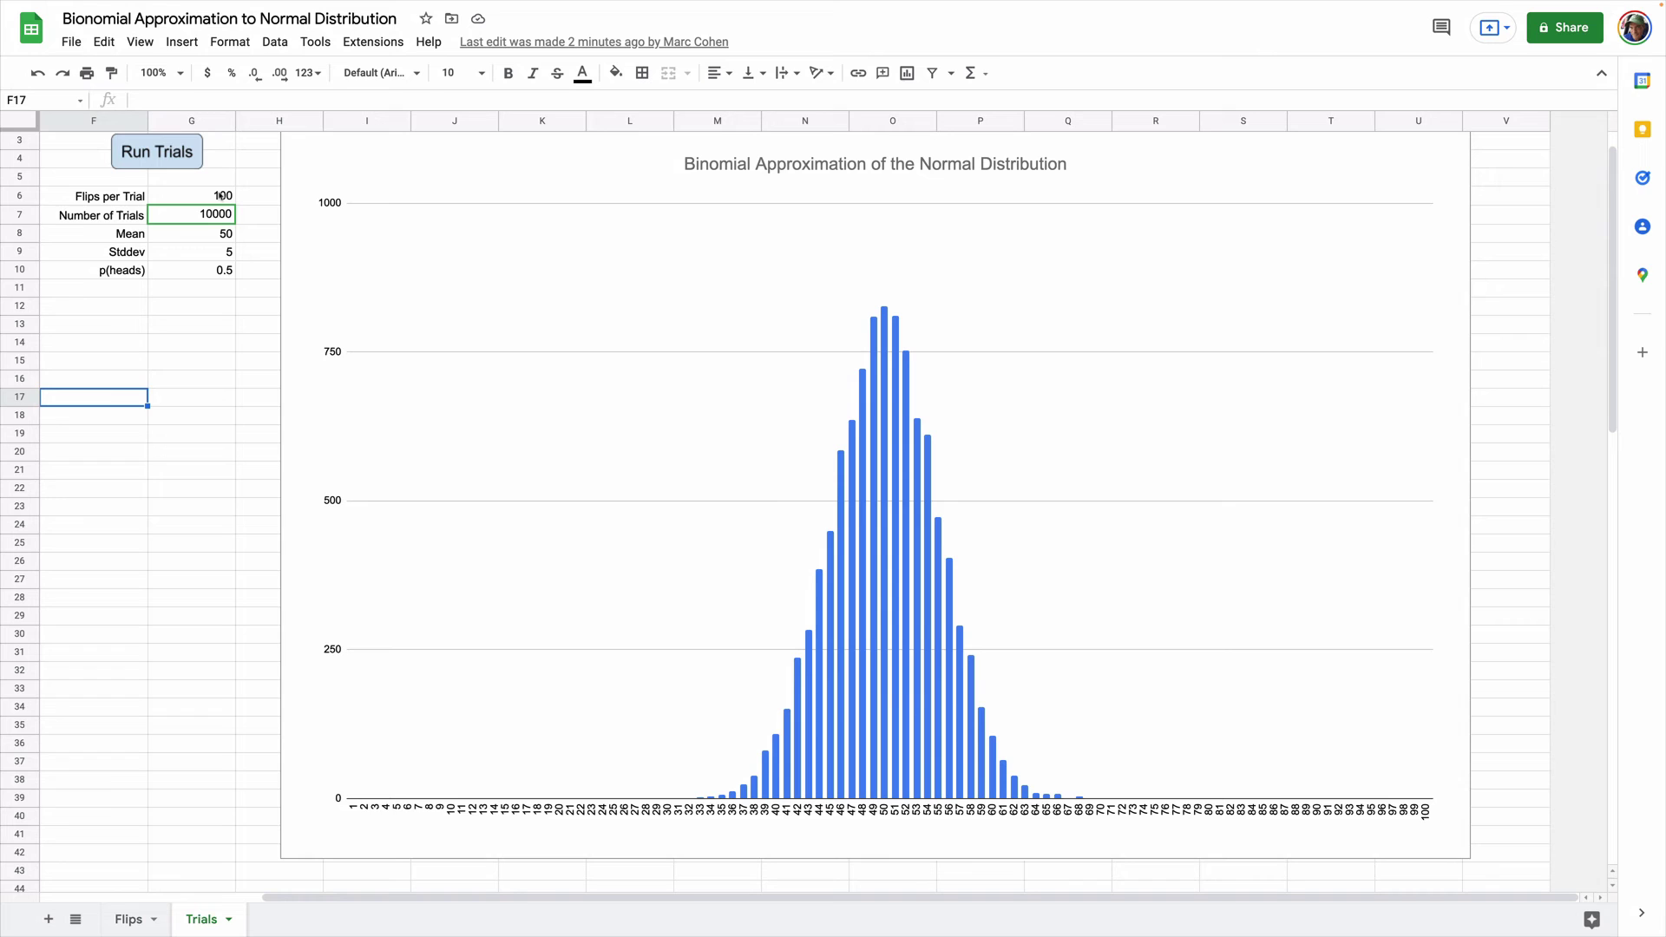
Set Number of Trials to 0 and run the simulation to empty the chart.
{"action": "left_click", "coordinate": [214, 216]}
{"action": "type", "text": "0"}
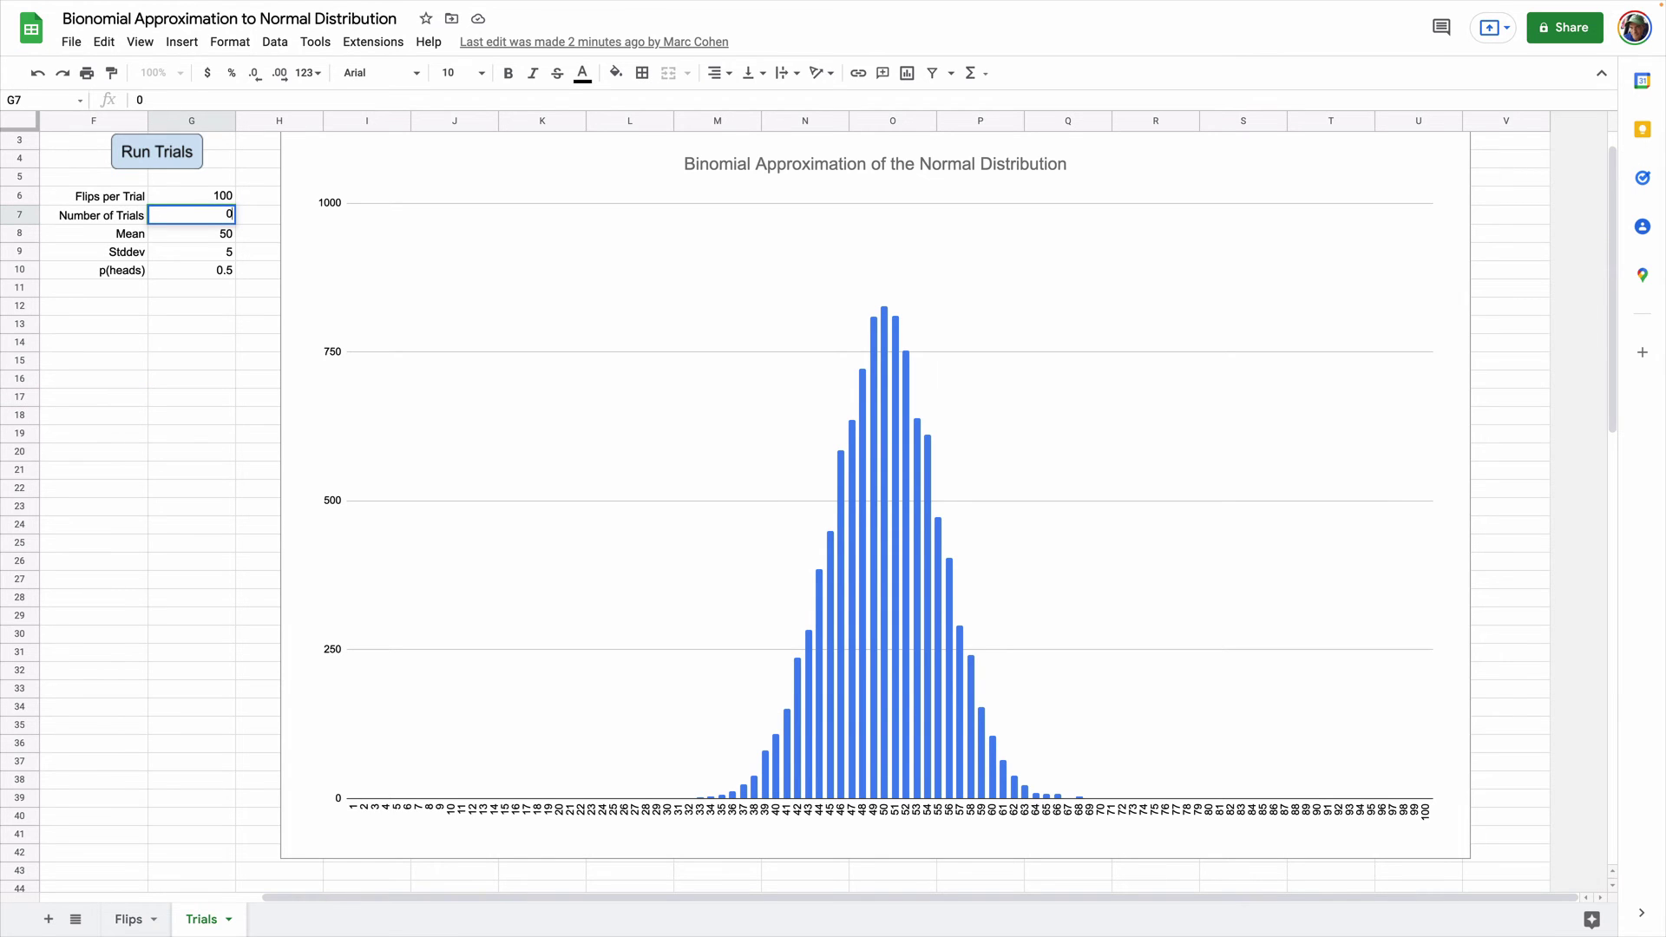
{"action": "left_click", "coordinate": [187, 339]}
{"action": "left_click", "coordinate": [130, 152]}
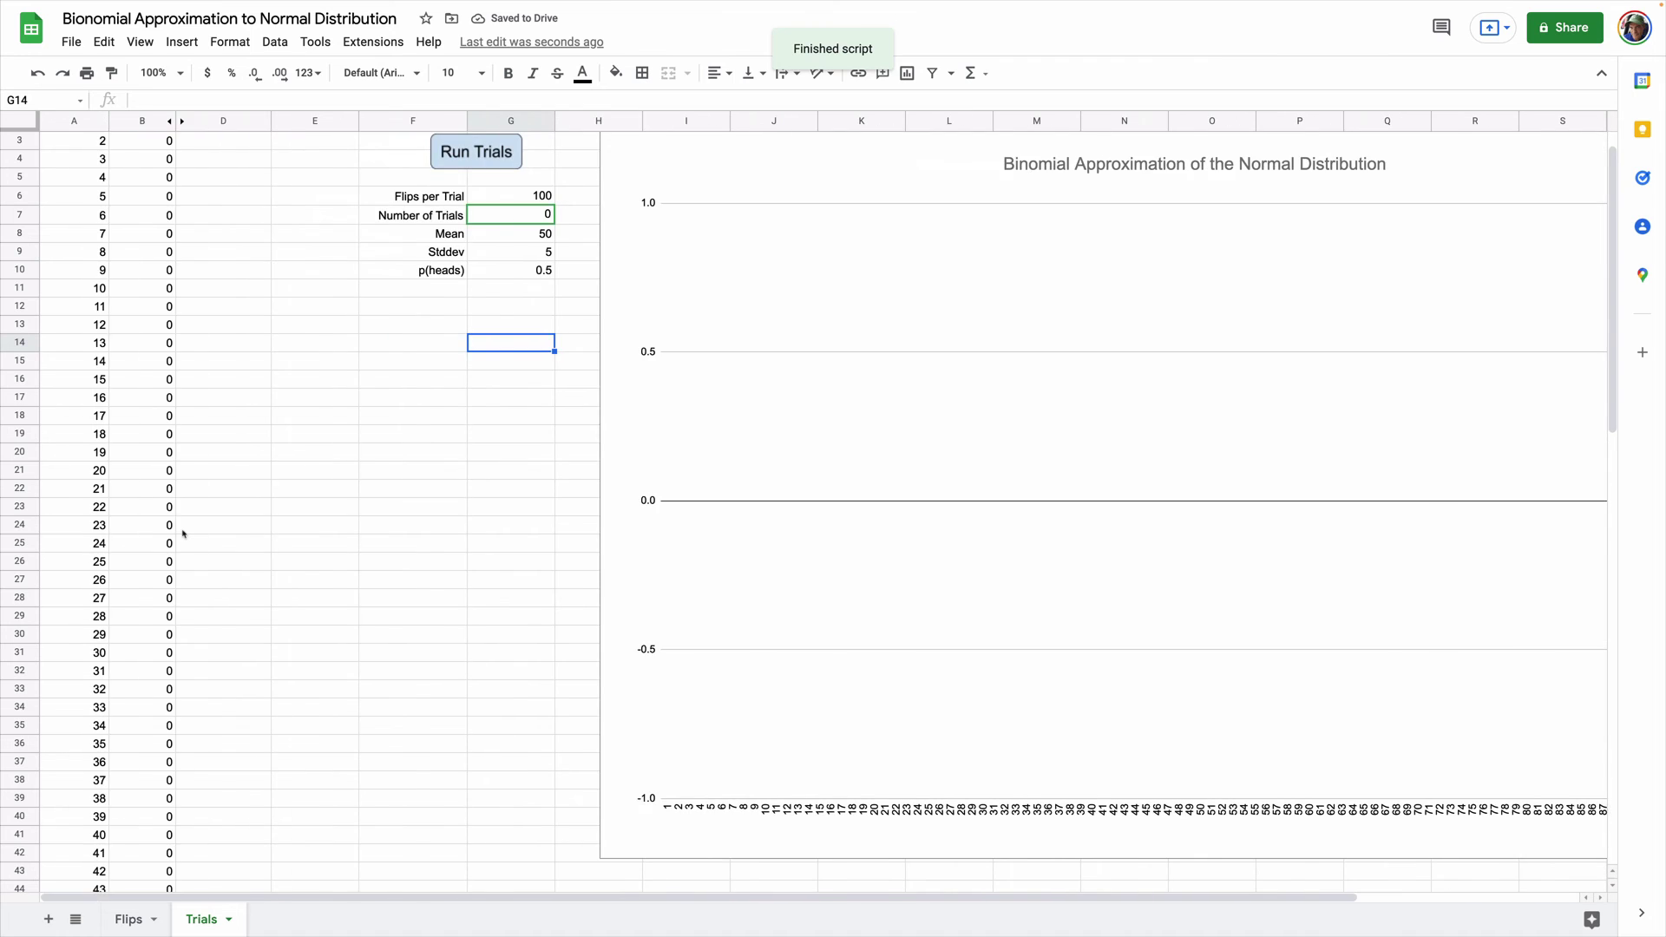
Unhide column C to reveal the Normal Distribution column beside Simulation.
{"action": "key", "text": "ctrl+Left"}
{"action": "key", "text": "ctrl+Right"}
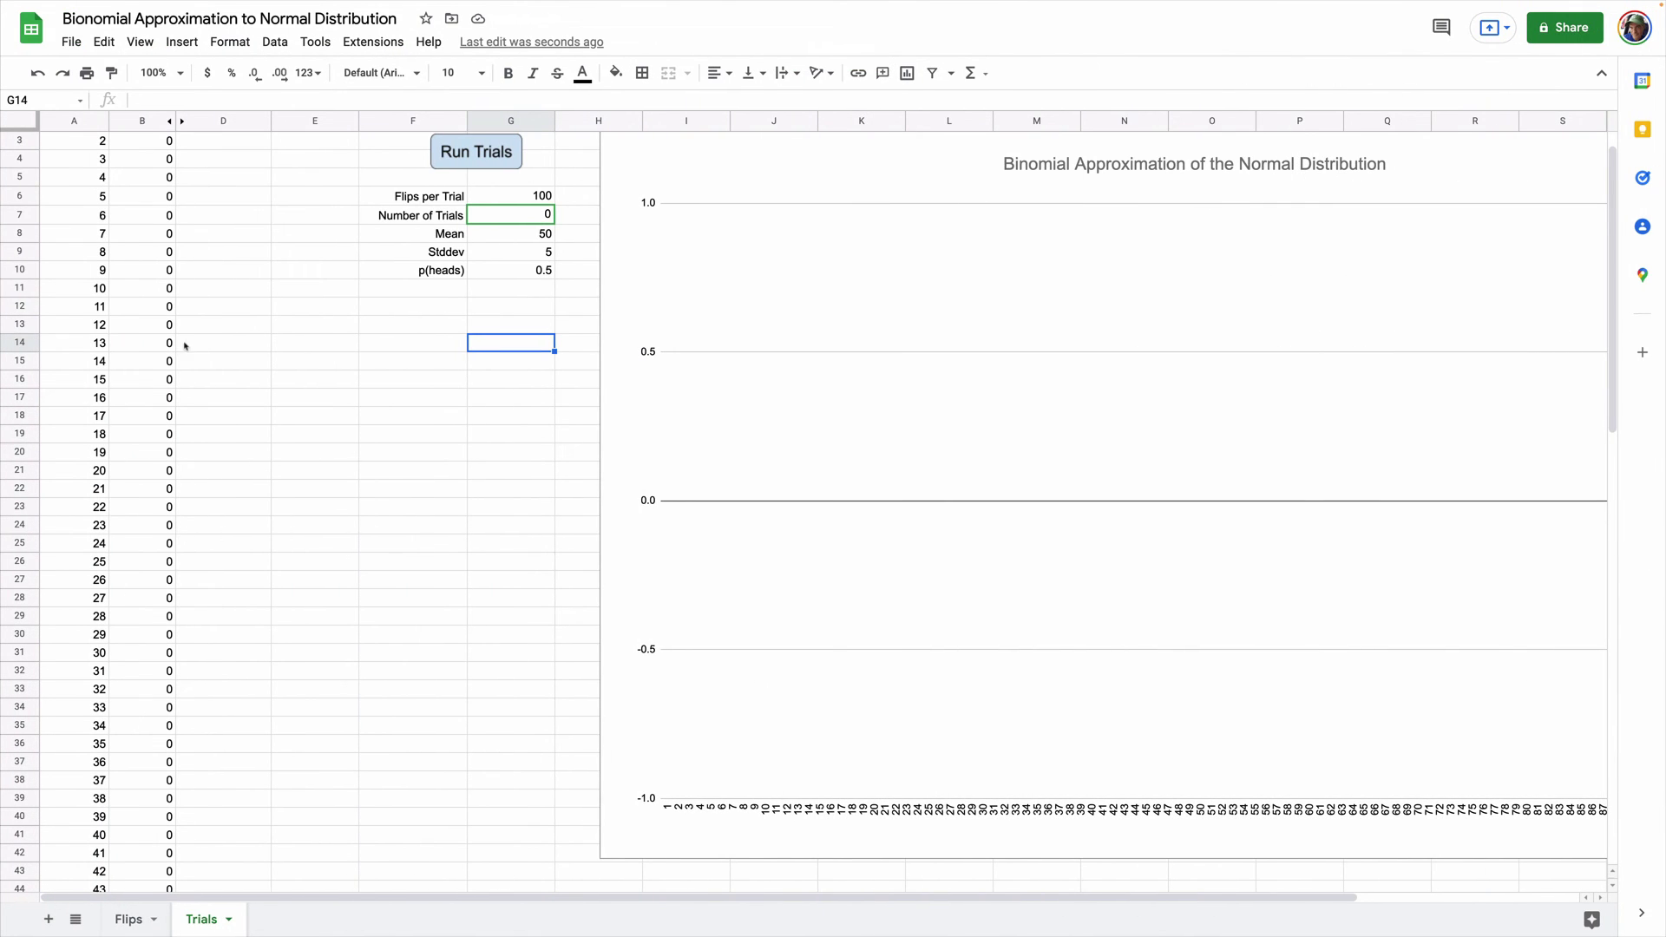
{"action": "scroll", "coordinate": [274, 279], "scroll_direction": "up", "scroll_amount": 1}
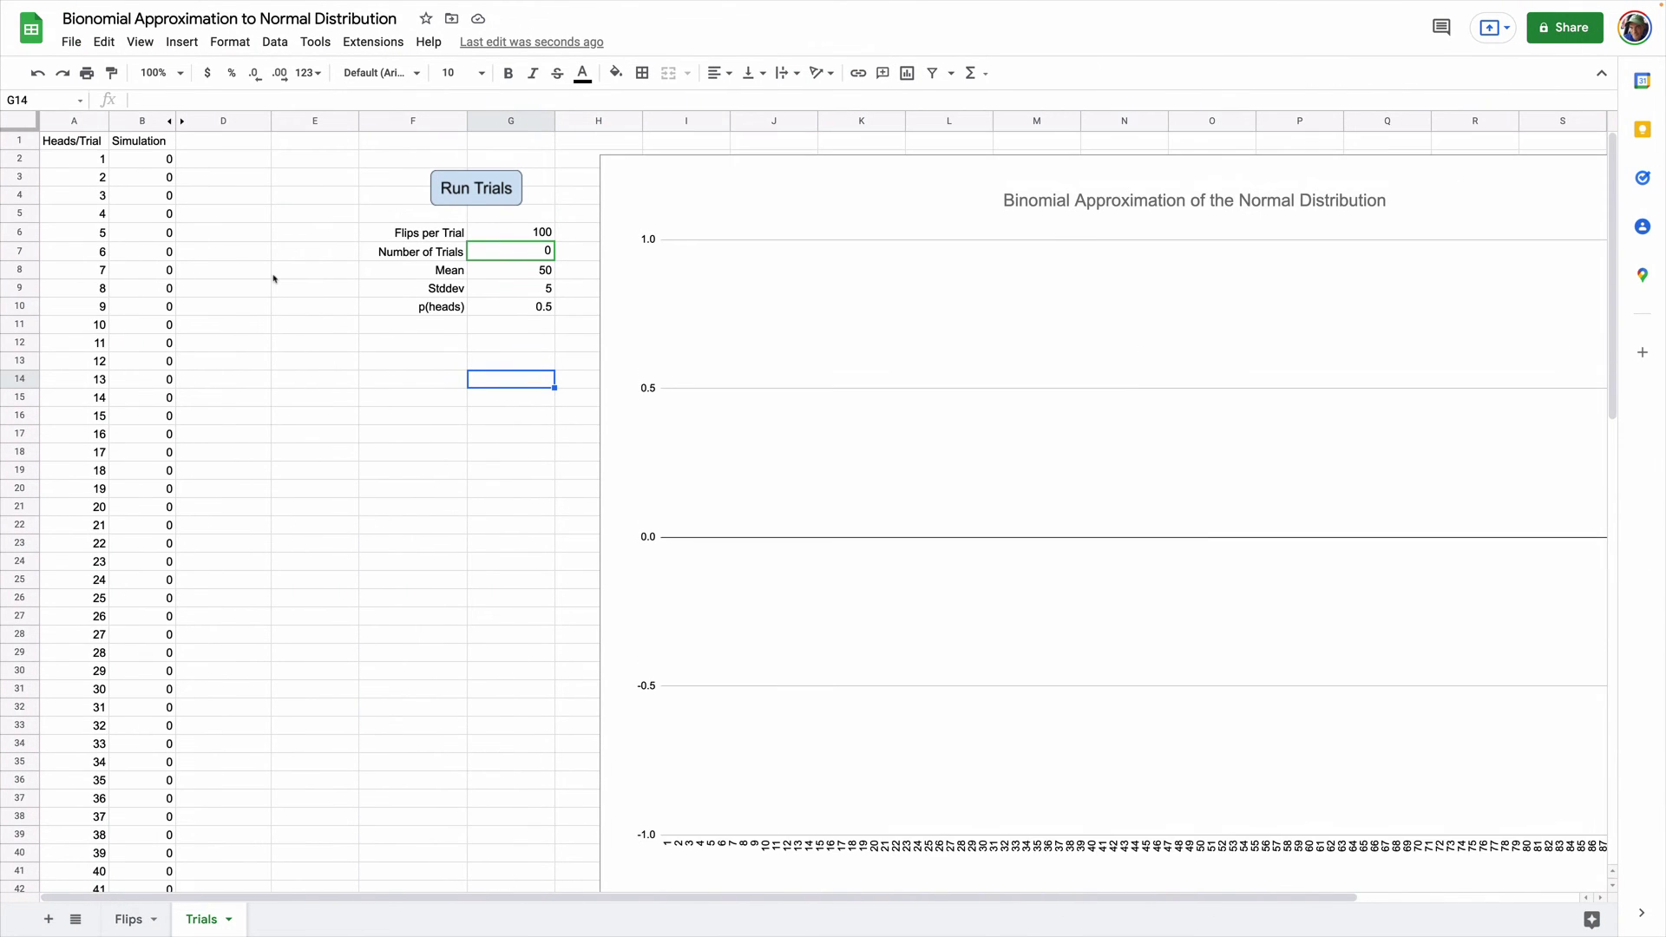
{"action": "left_click", "coordinate": [181, 120]}
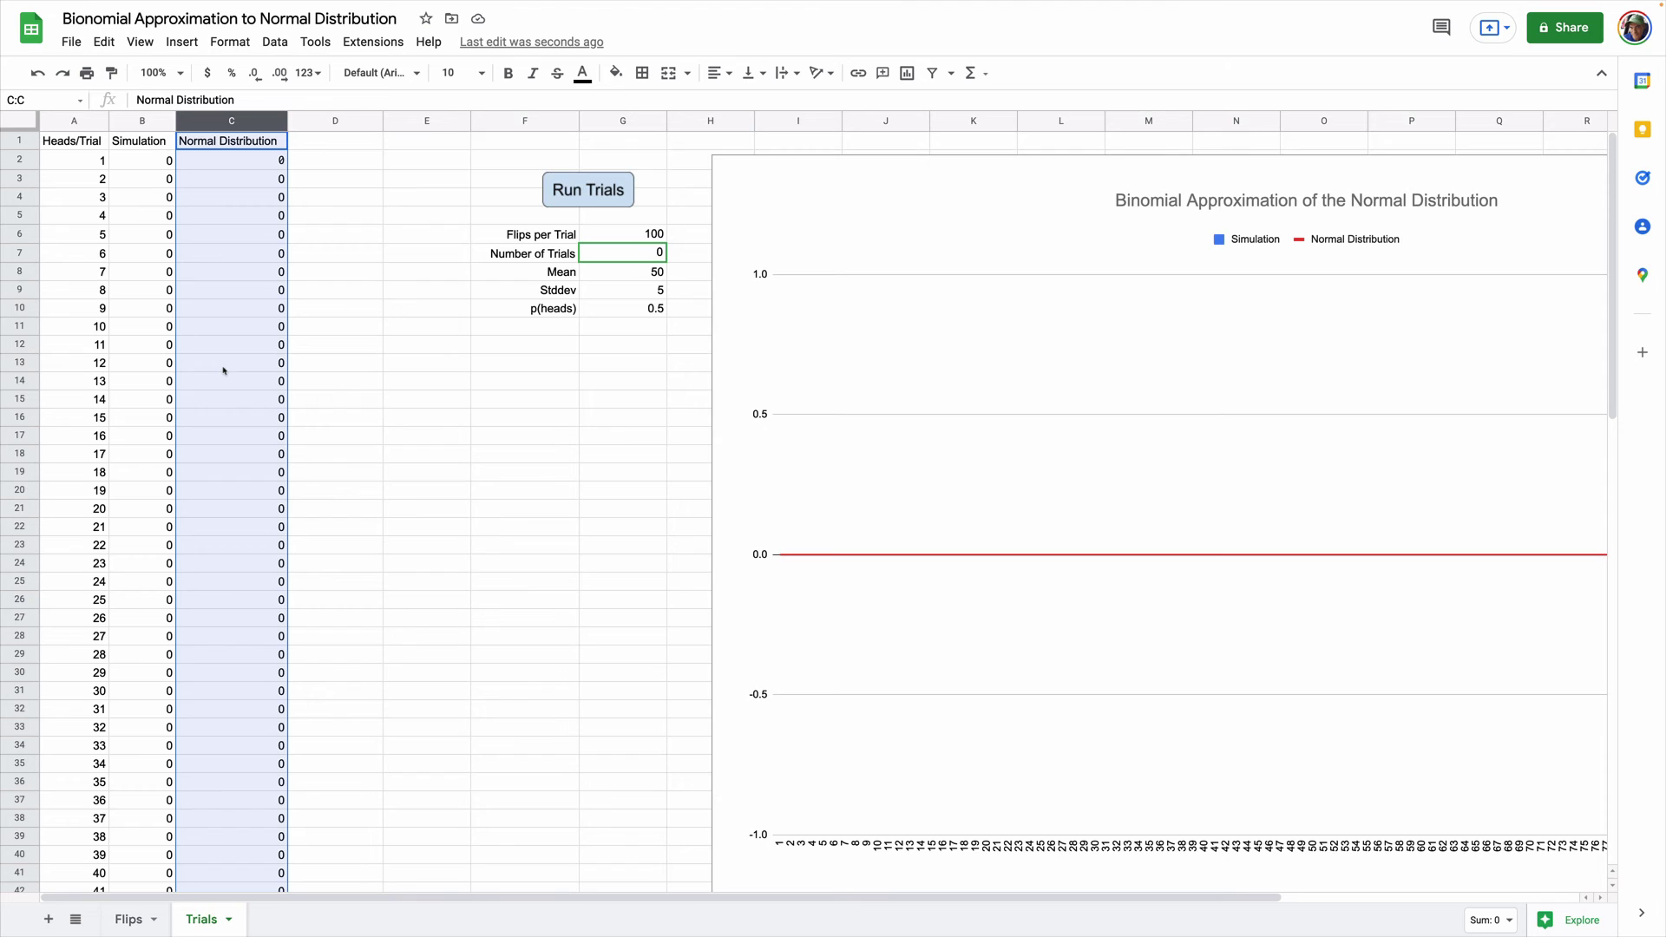
Run 100 trials and scroll right to centre the chart with its red normal curve.
{"action": "left_click", "coordinate": [622, 251]}
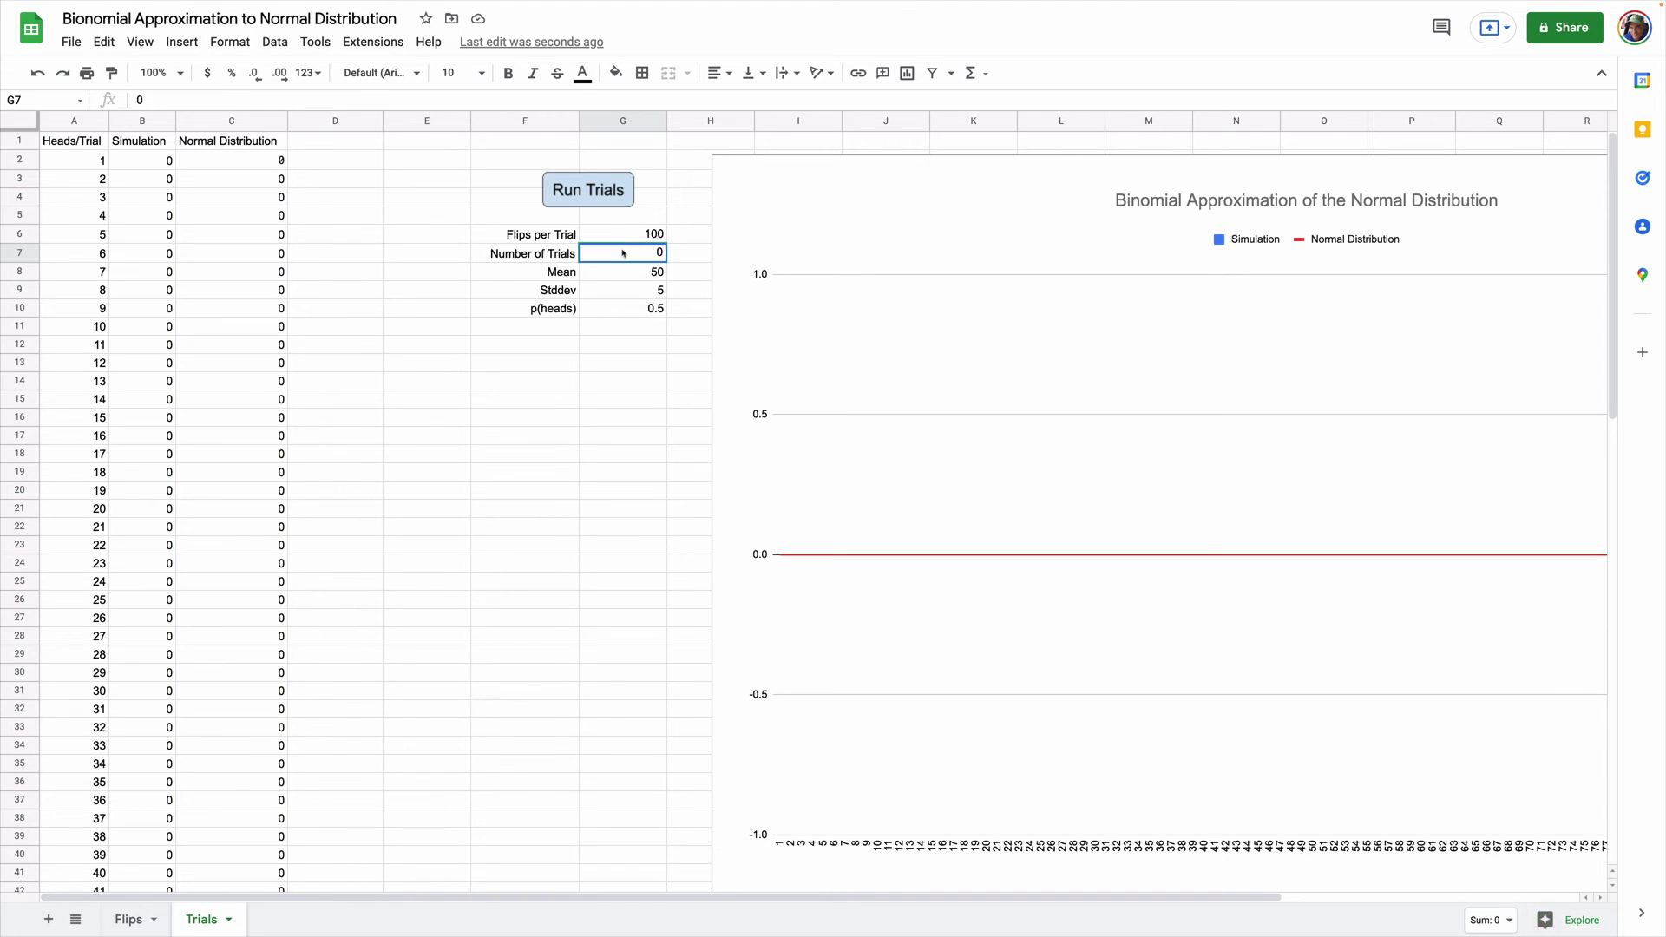
{"action": "type", "text": "100"}
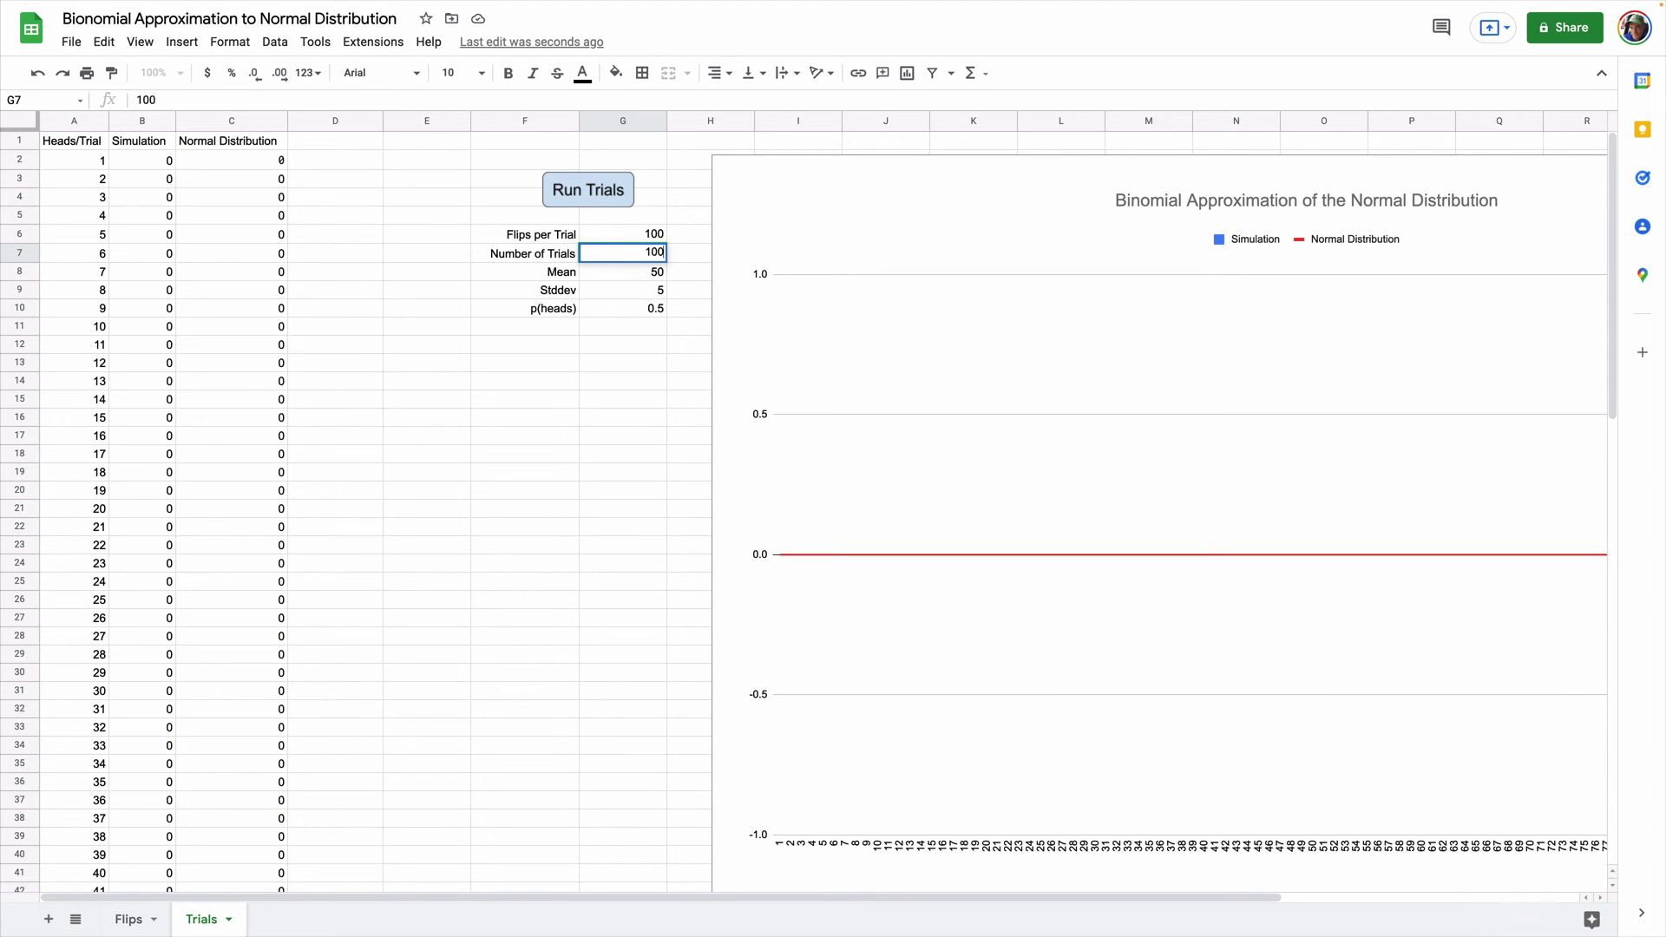
{"action": "left_click", "coordinate": [625, 381]}
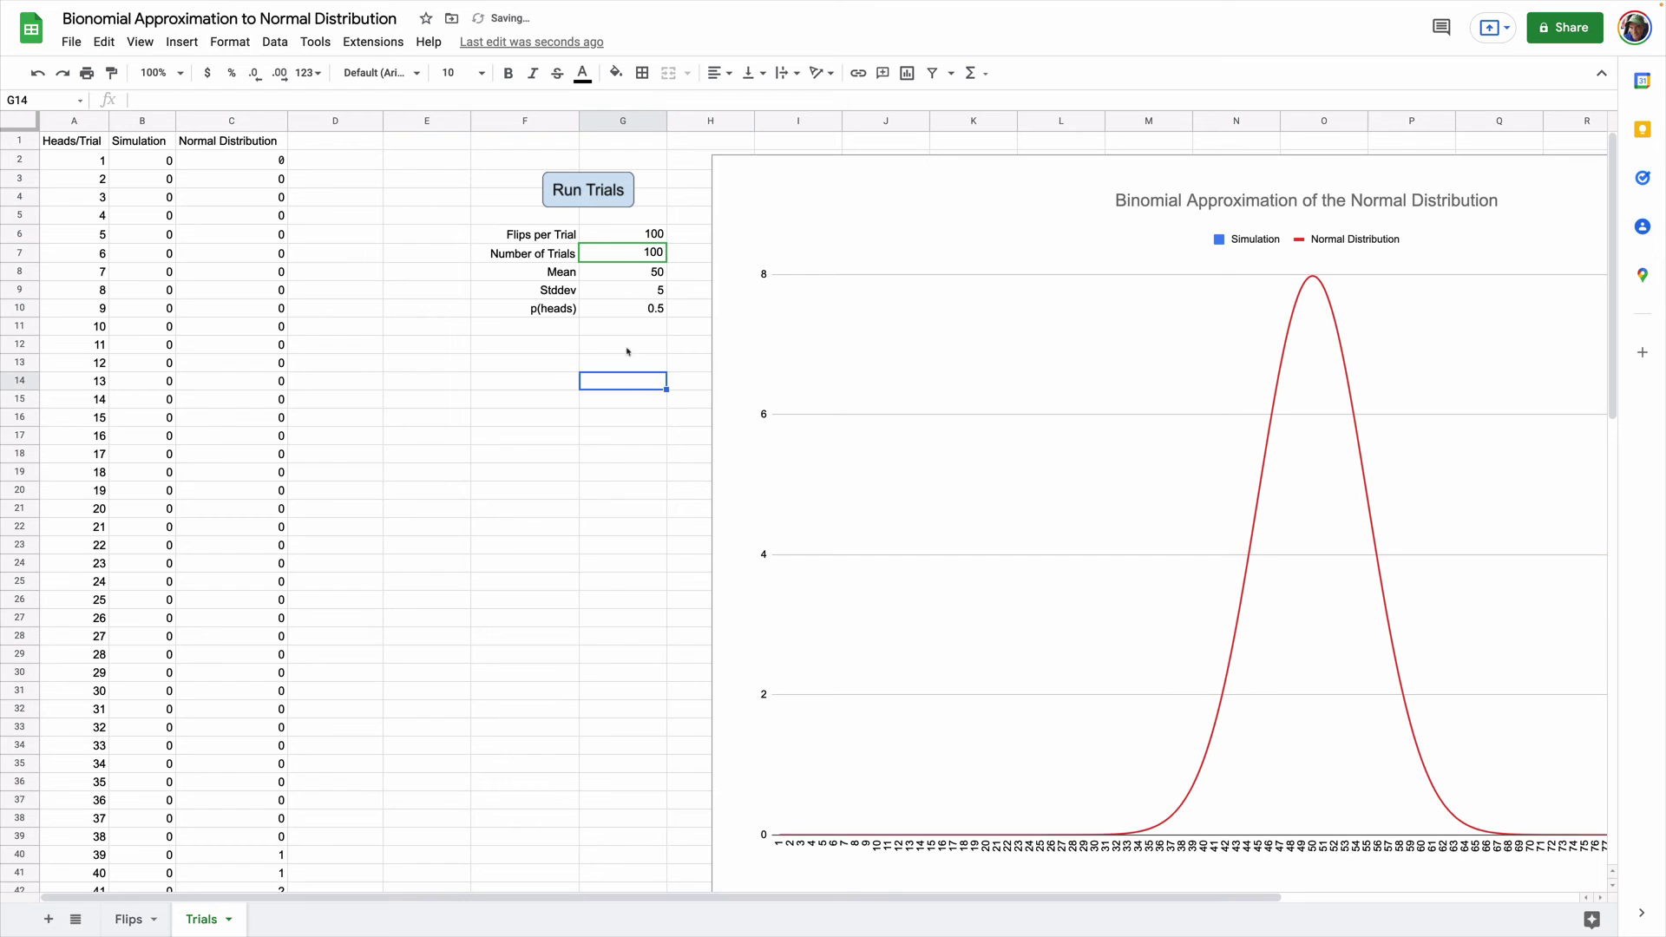
{"action": "left_click", "coordinate": [589, 189]}
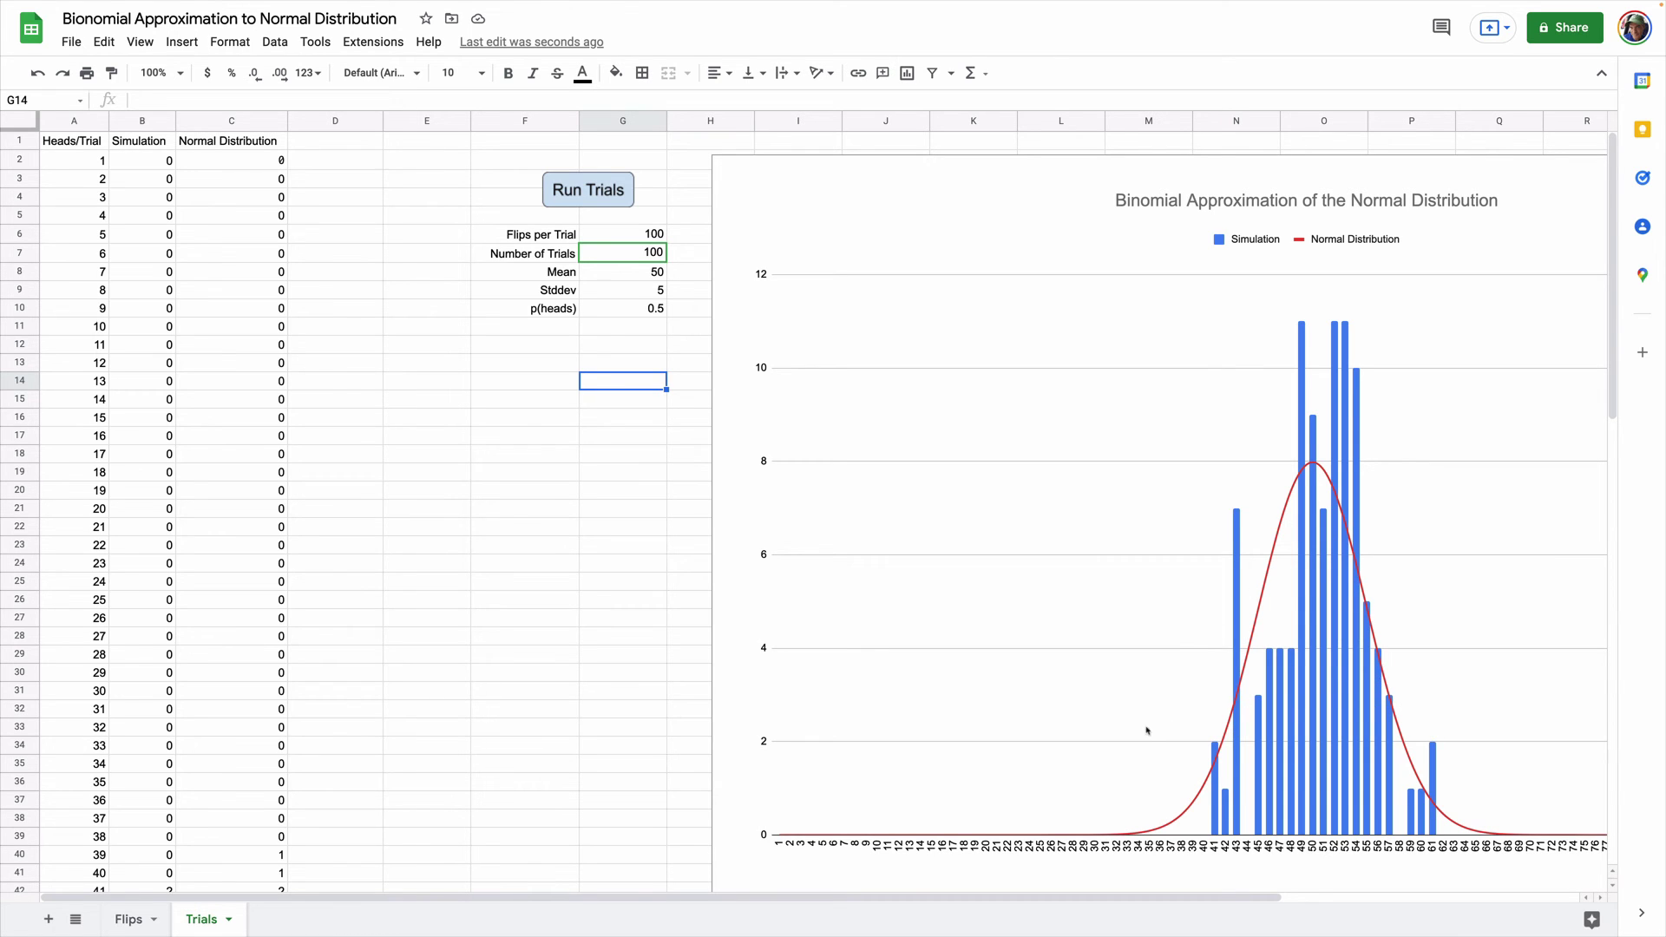
{"action": "scroll", "coordinate": [1147, 730], "scroll_direction": "right", "scroll_amount": 5}
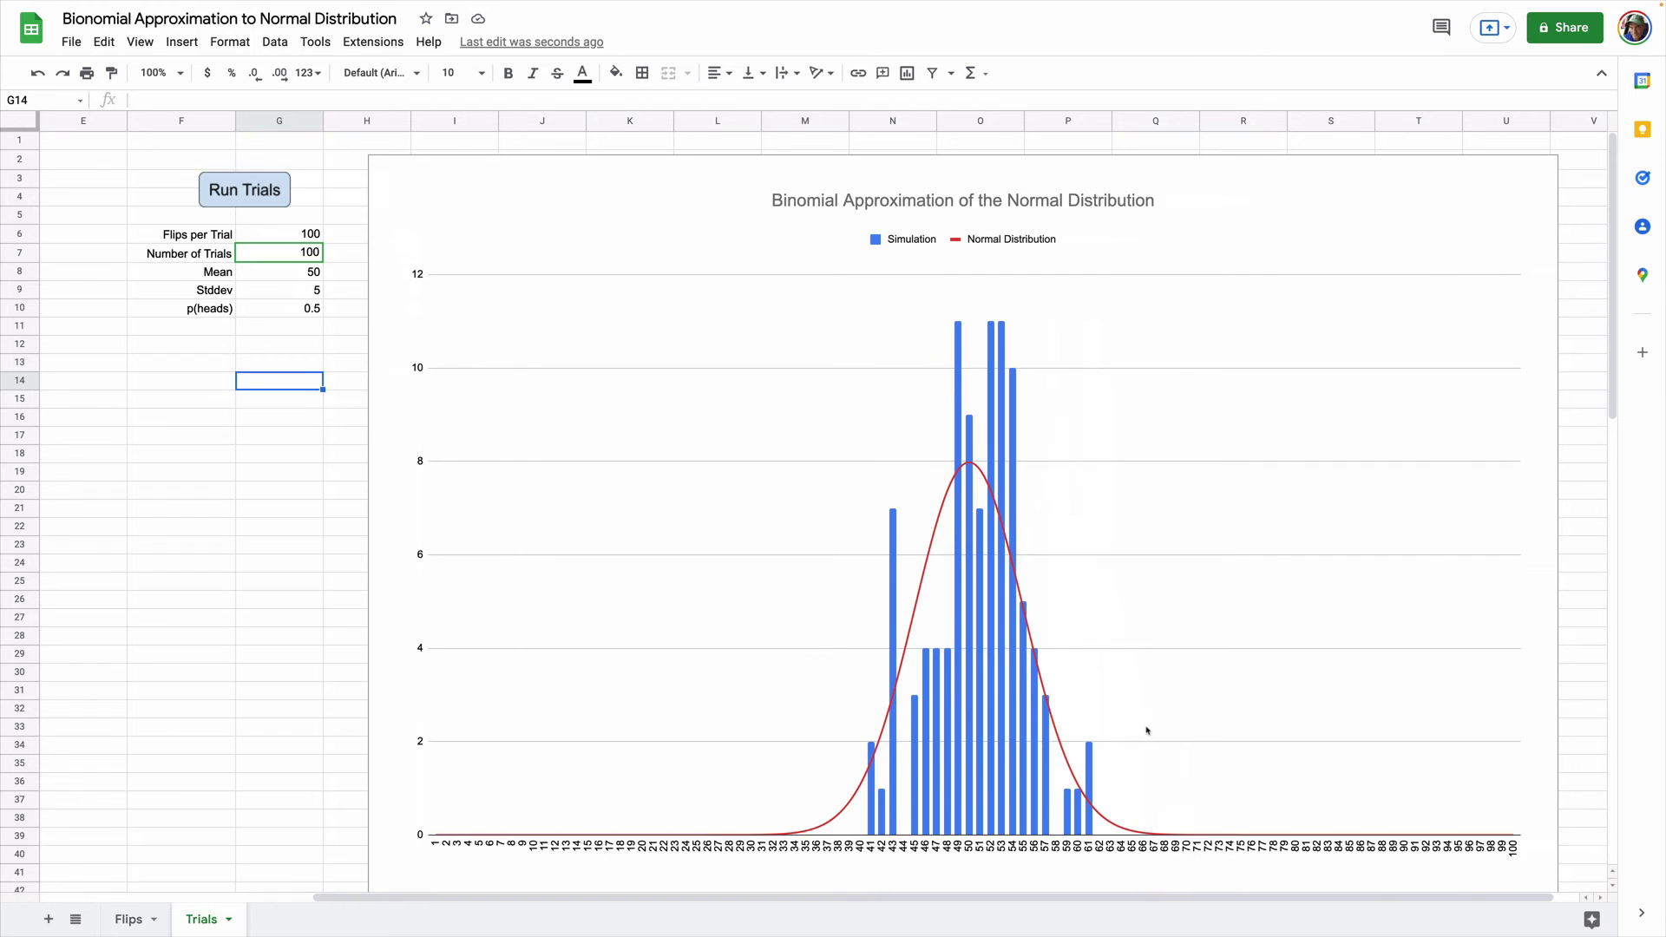
{"action": "scroll", "coordinate": [1147, 731], "scroll_direction": "right", "scroll_amount": 1}
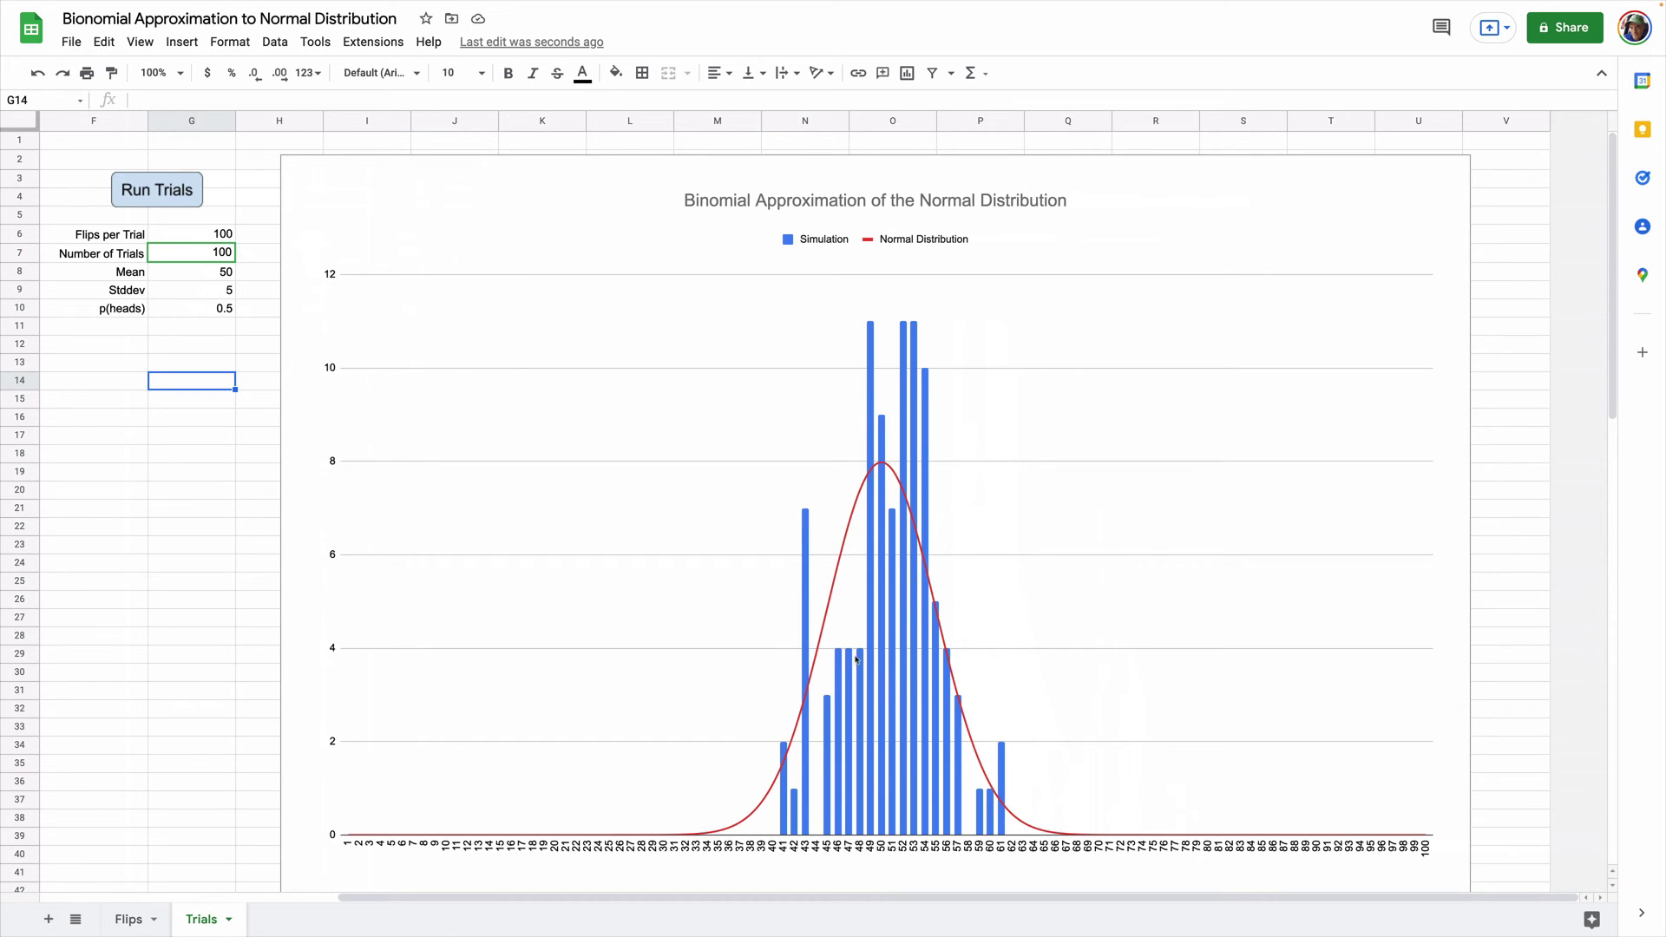
Set Number of Trials to 1000 and run the simulation.
{"action": "left_click", "coordinate": [223, 255]}
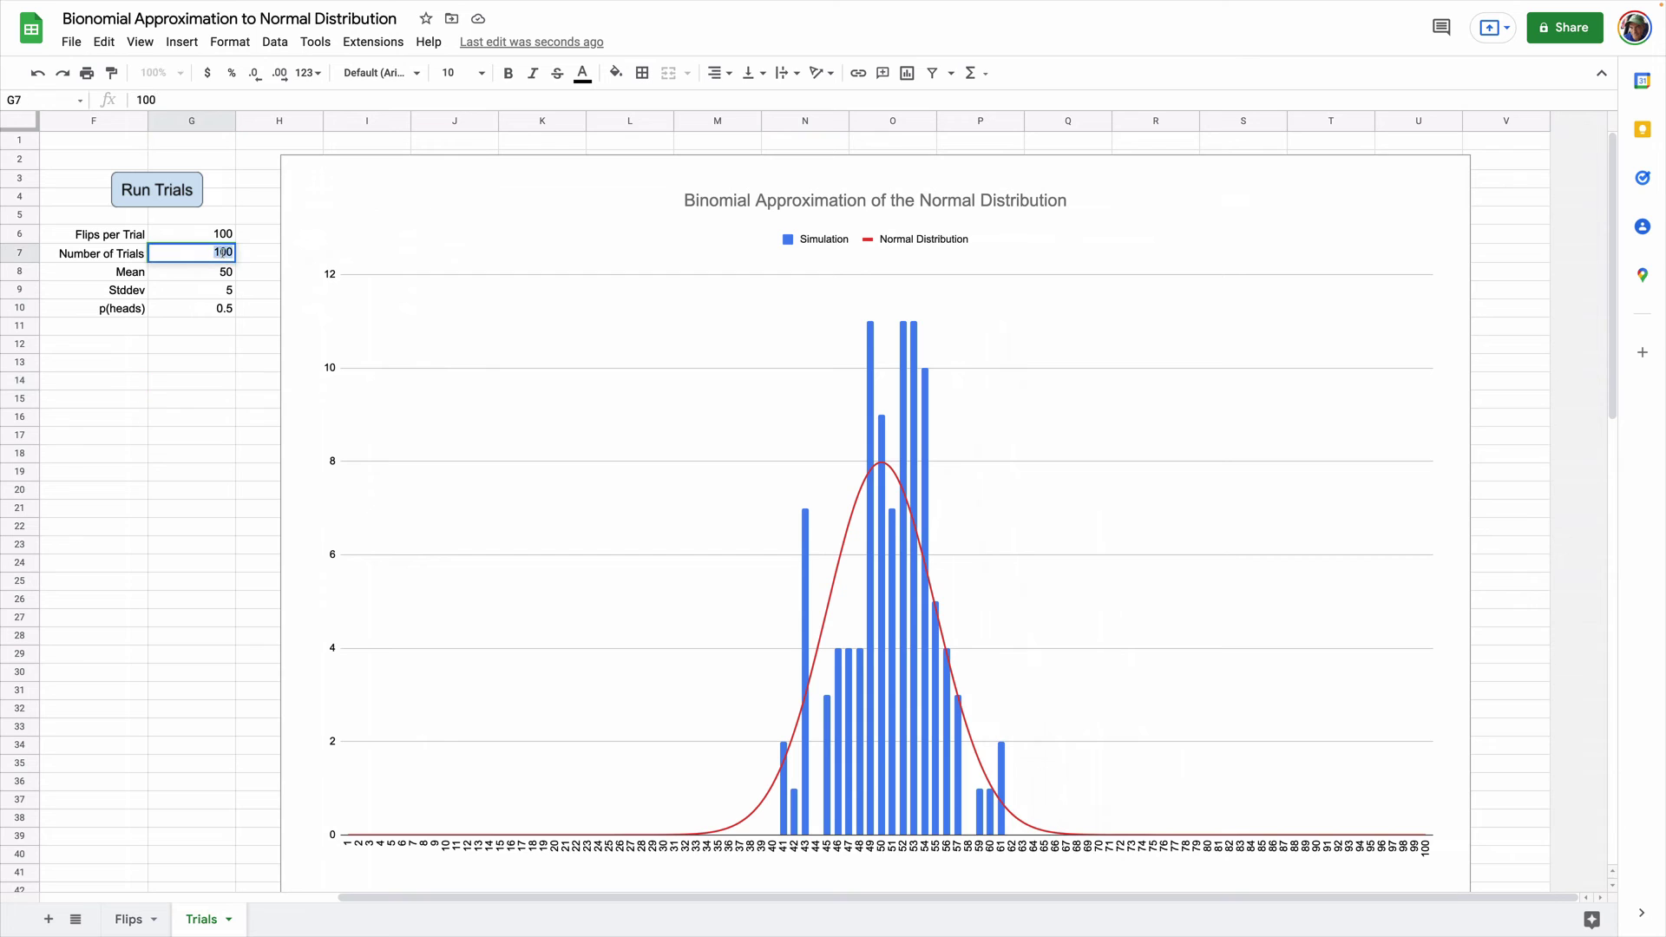
{"action": "type", "text": "1000"}
{"action": "left_click", "coordinate": [152, 191]}
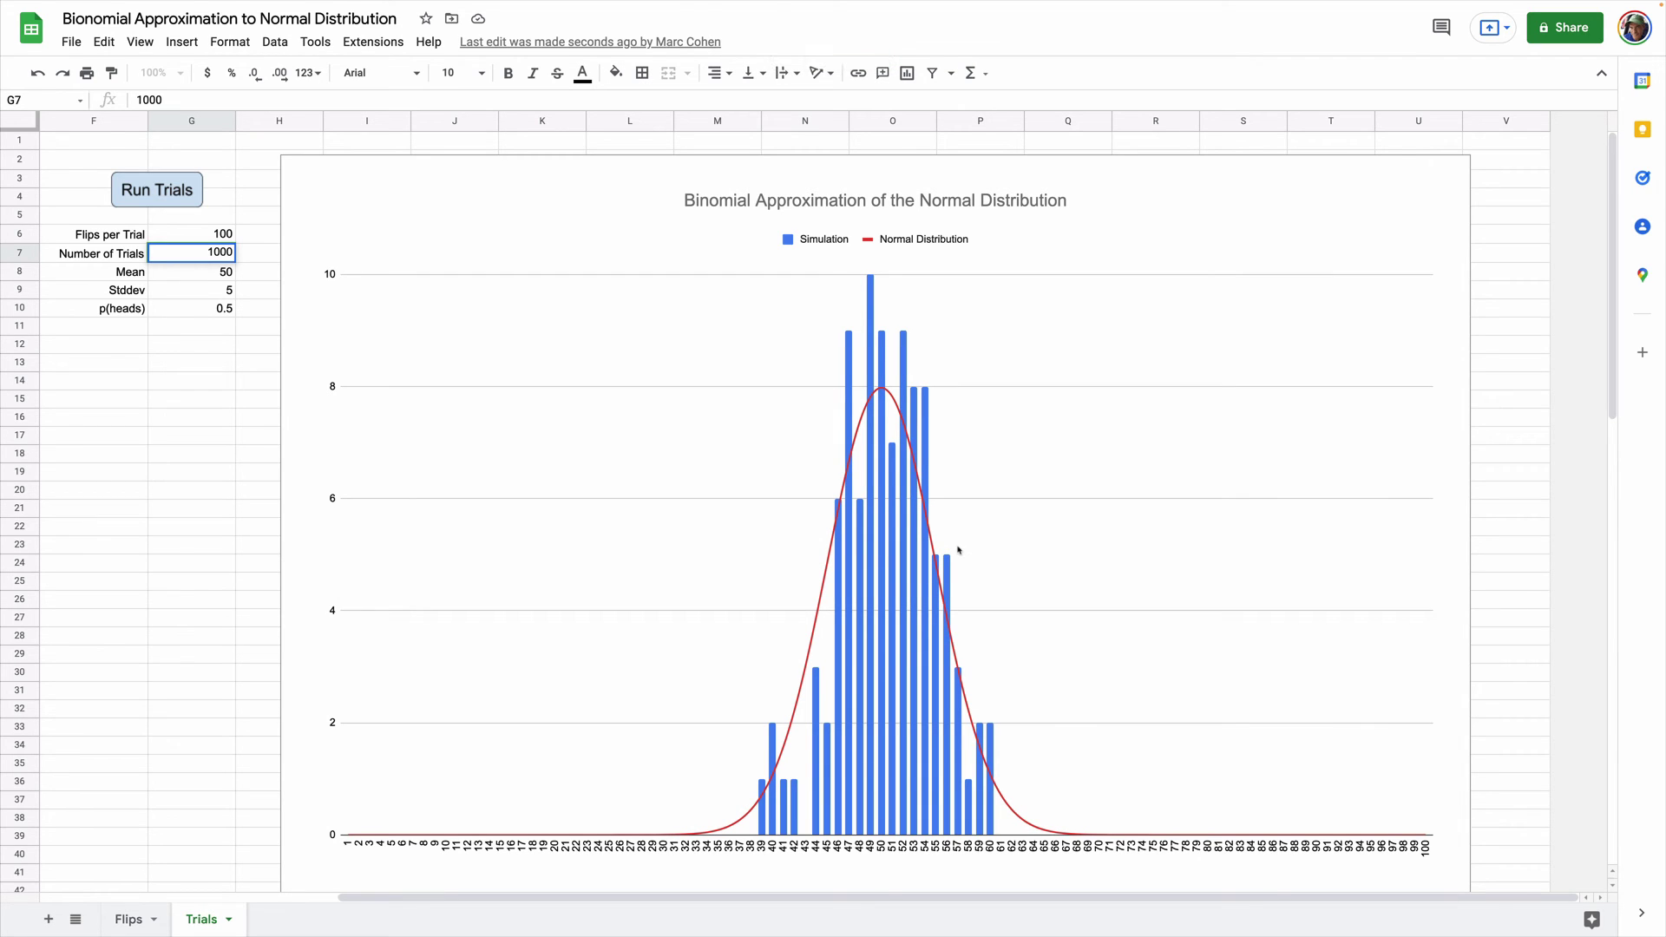
Replace the trial count with 10000 and rerun so the bars trace the red curve.
{"action": "double_click", "coordinate": [227, 251]}
{"action": "type", "text": "10000"}
{"action": "left_click", "coordinate": [191, 379]}
{"action": "left_click", "coordinate": [146, 190]}
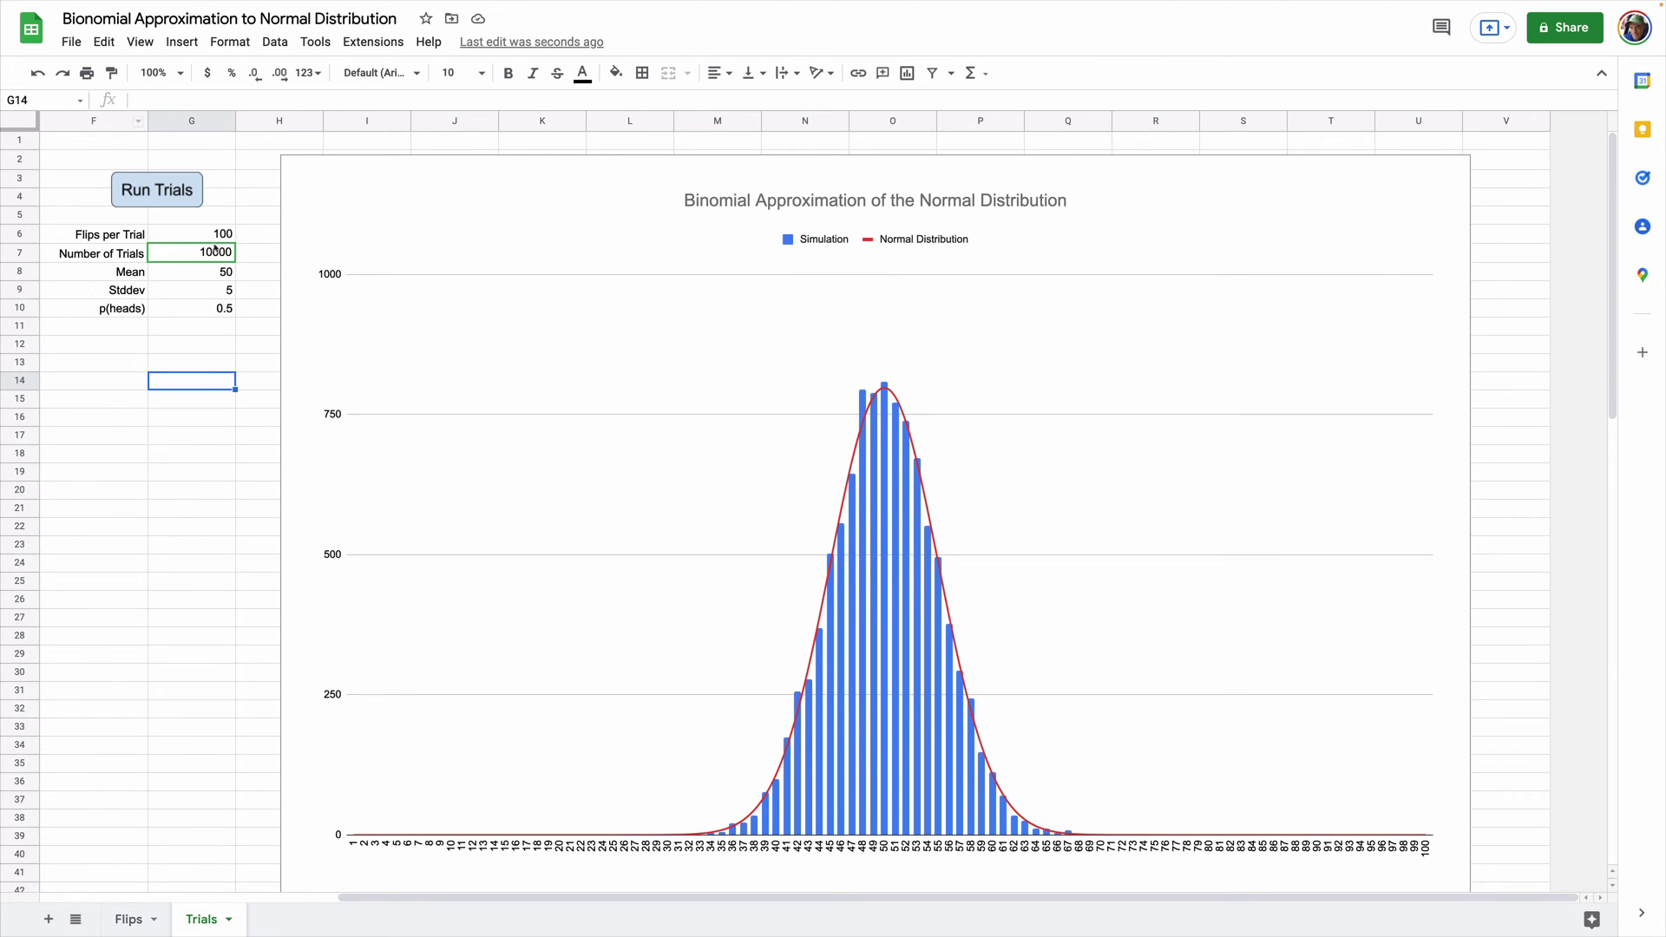
Set Number of Trials to 100000, rescaling the red curve, and start the simulation run.
{"action": "left_click", "coordinate": [217, 251]}
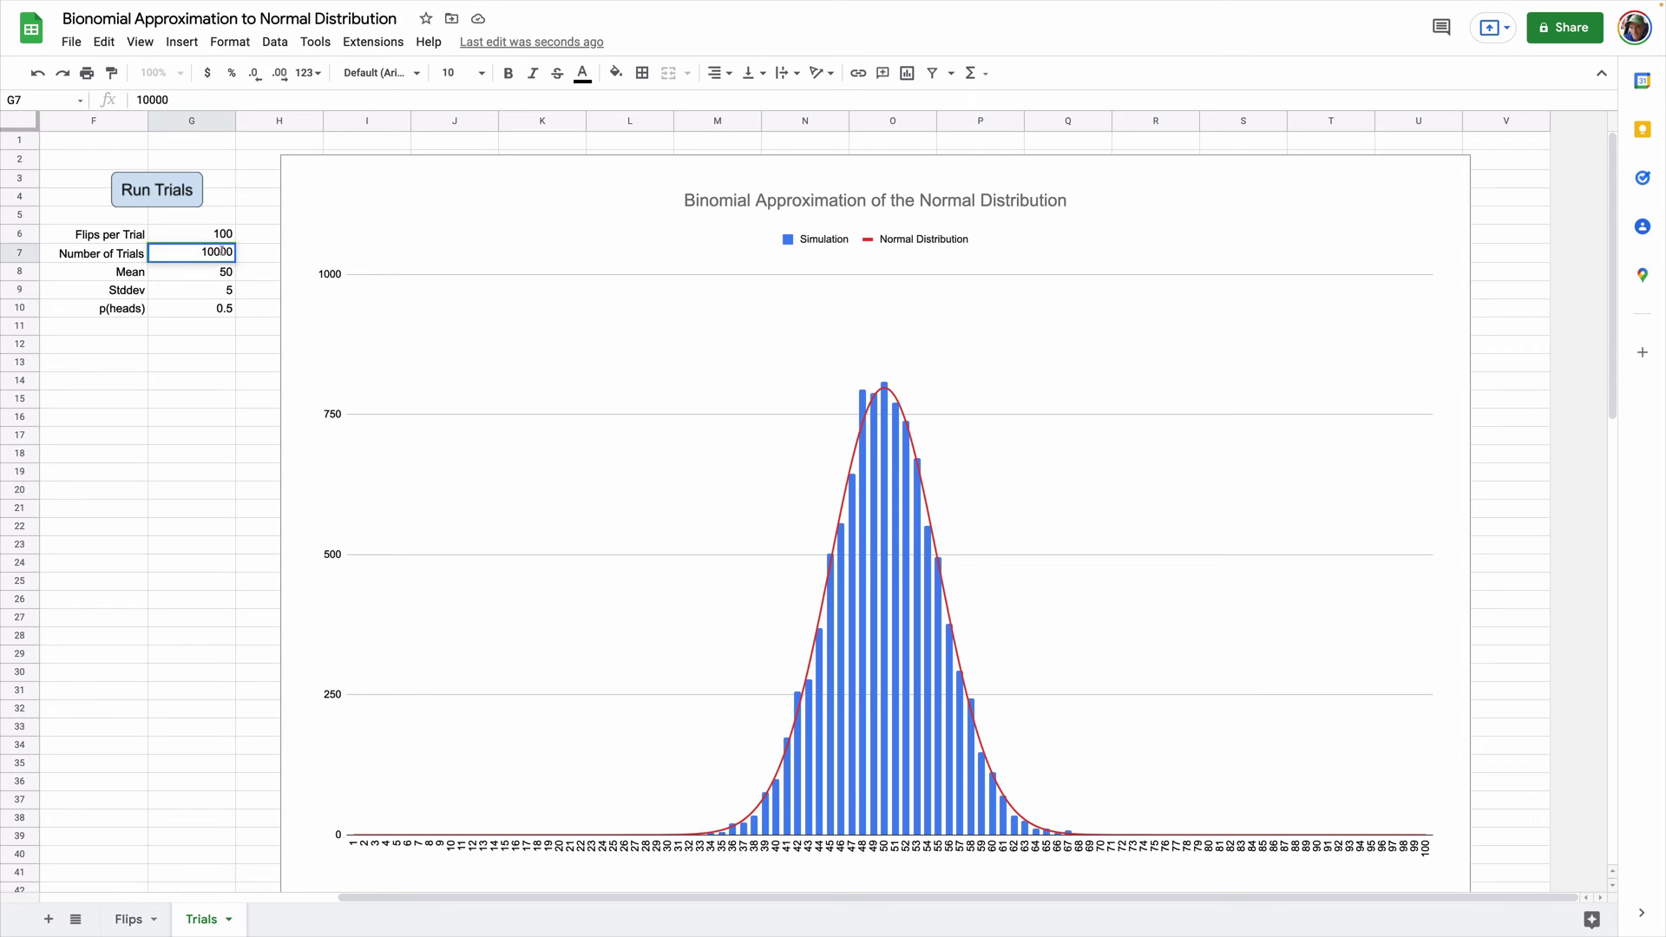
{"action": "type", "text": "100000"}
{"action": "left_click", "coordinate": [188, 366]}
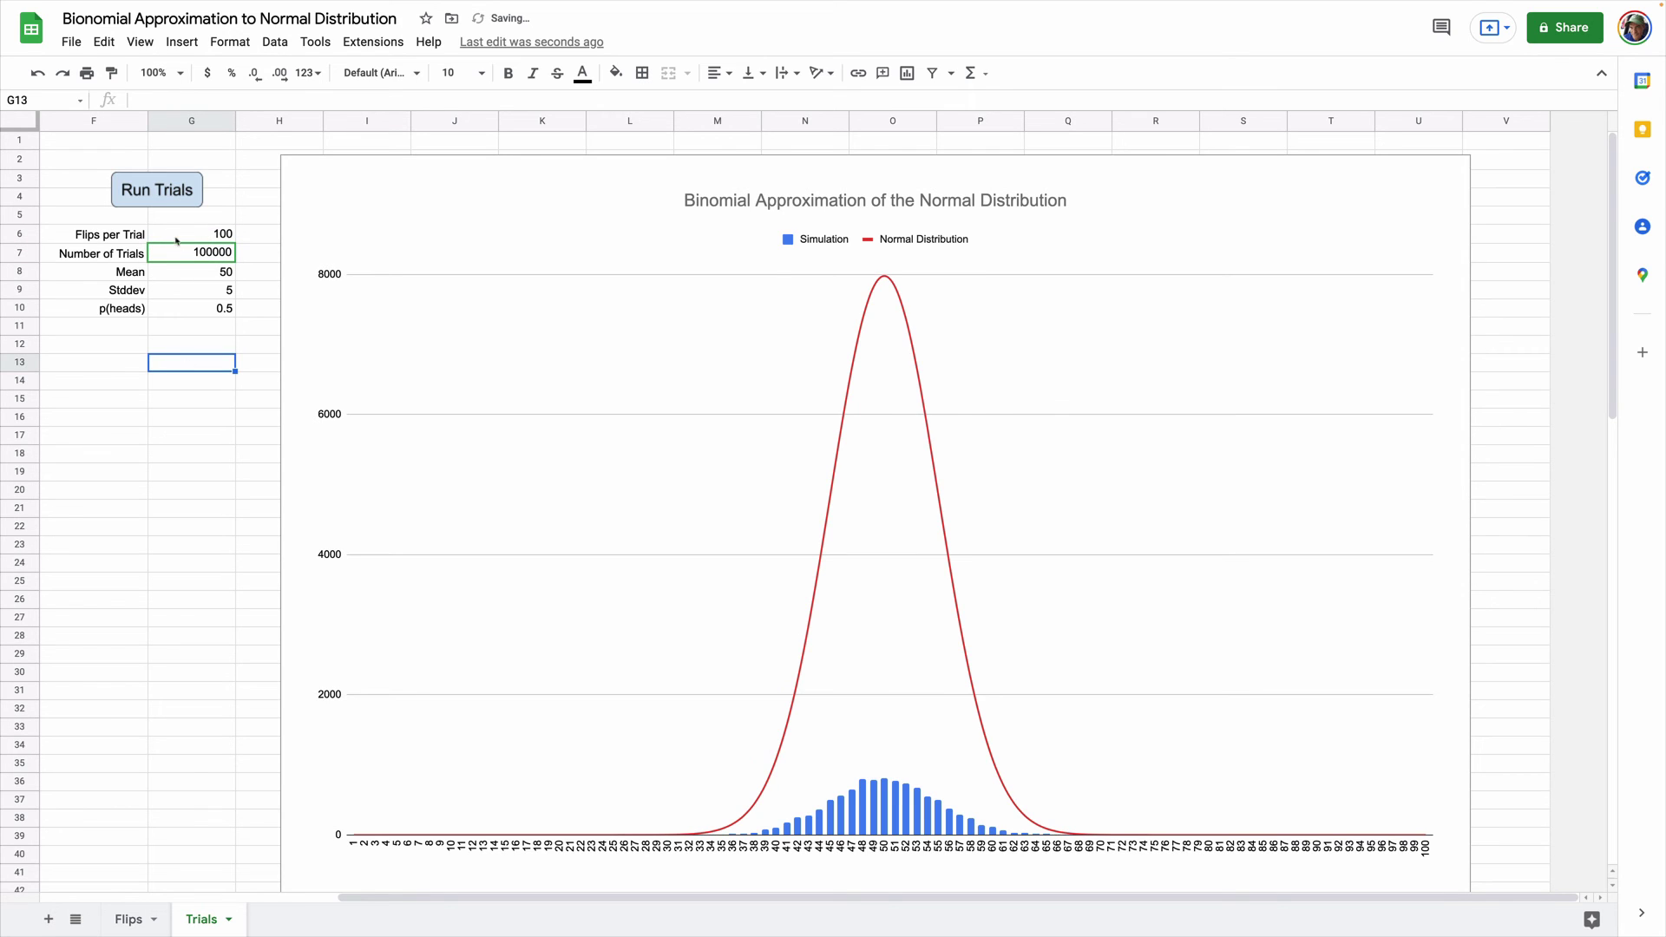
{"action": "left_click", "coordinate": [163, 201]}
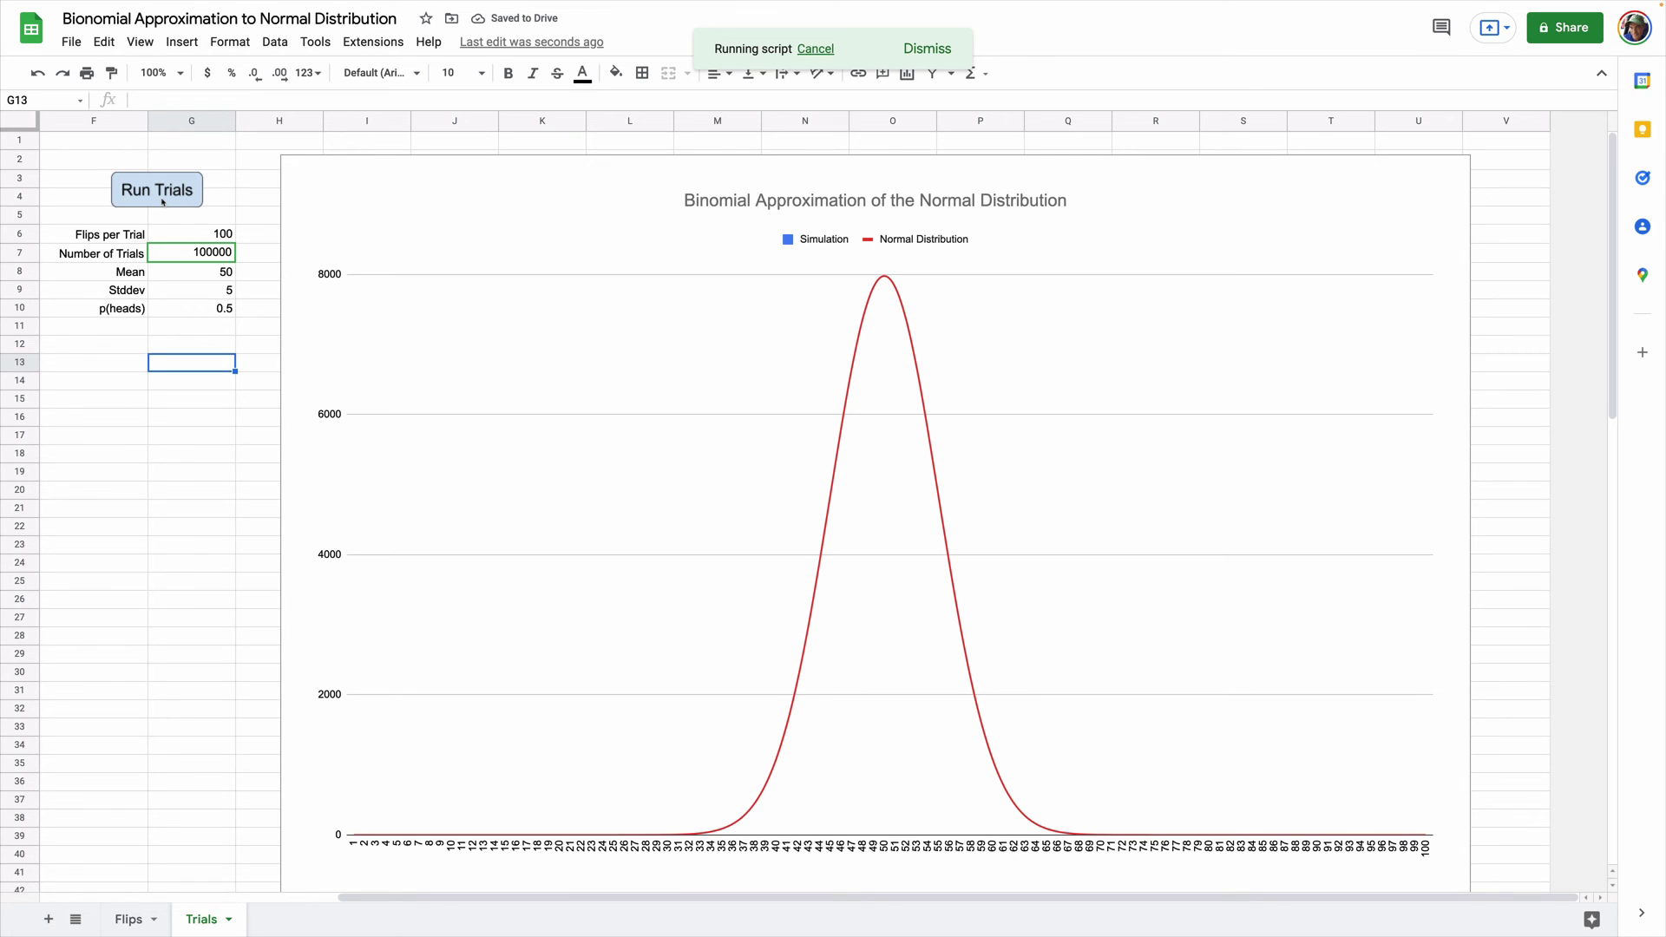
{"action": "left_click", "coordinate": [183, 402]}
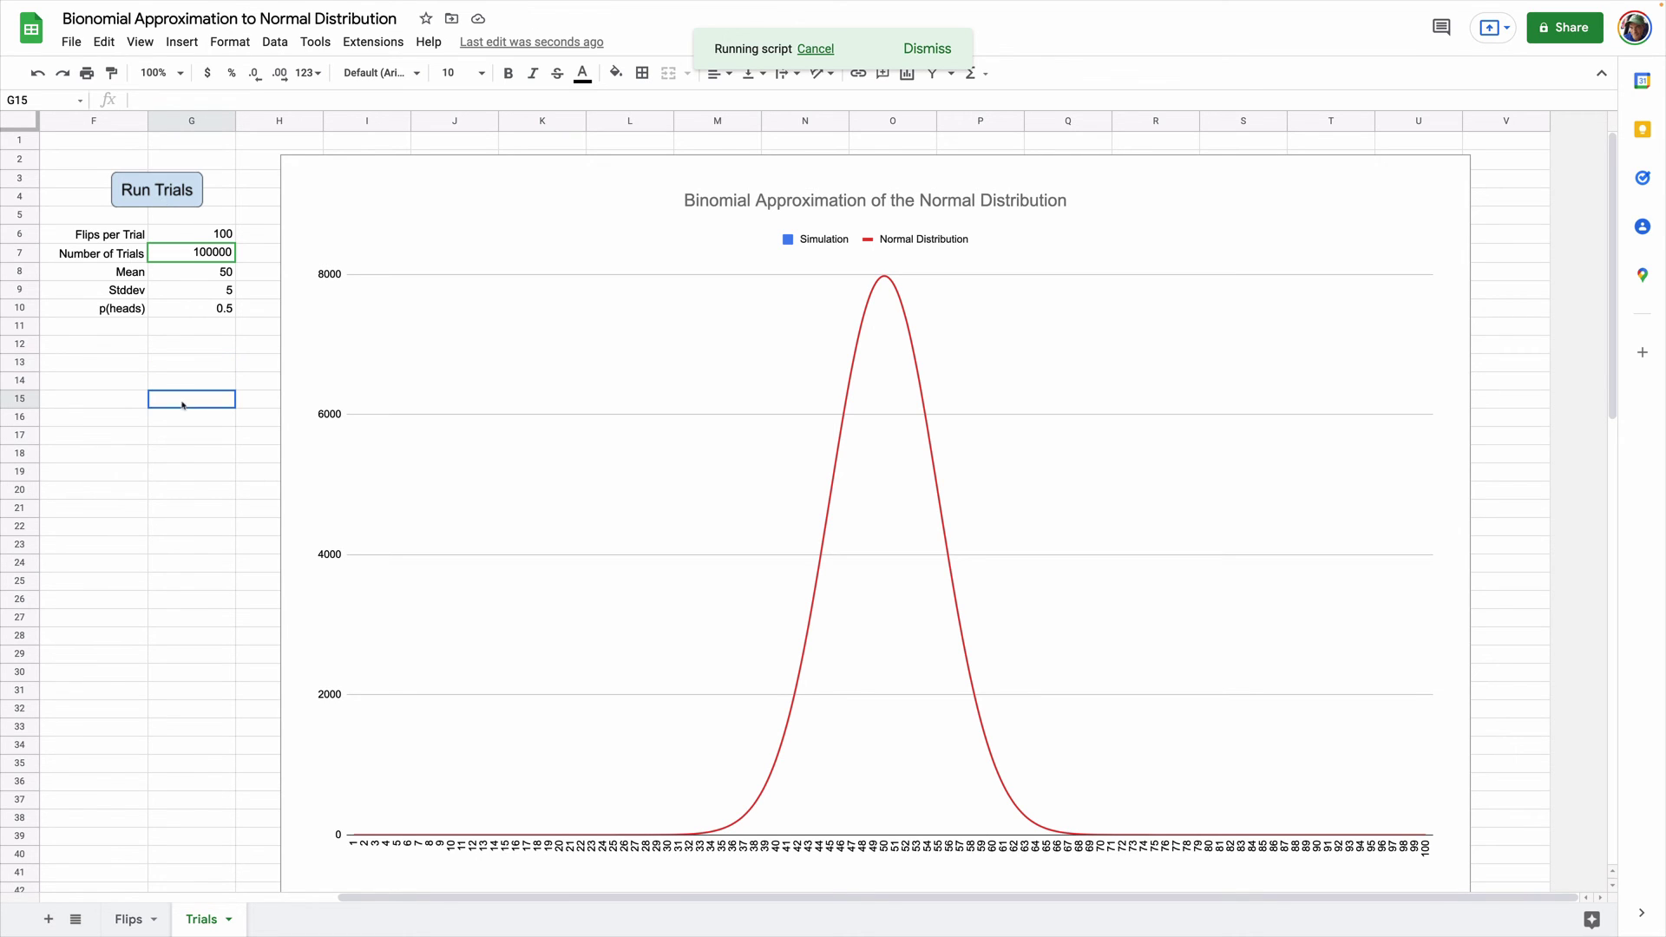
{"action": "left_click", "coordinate": [153, 205]}
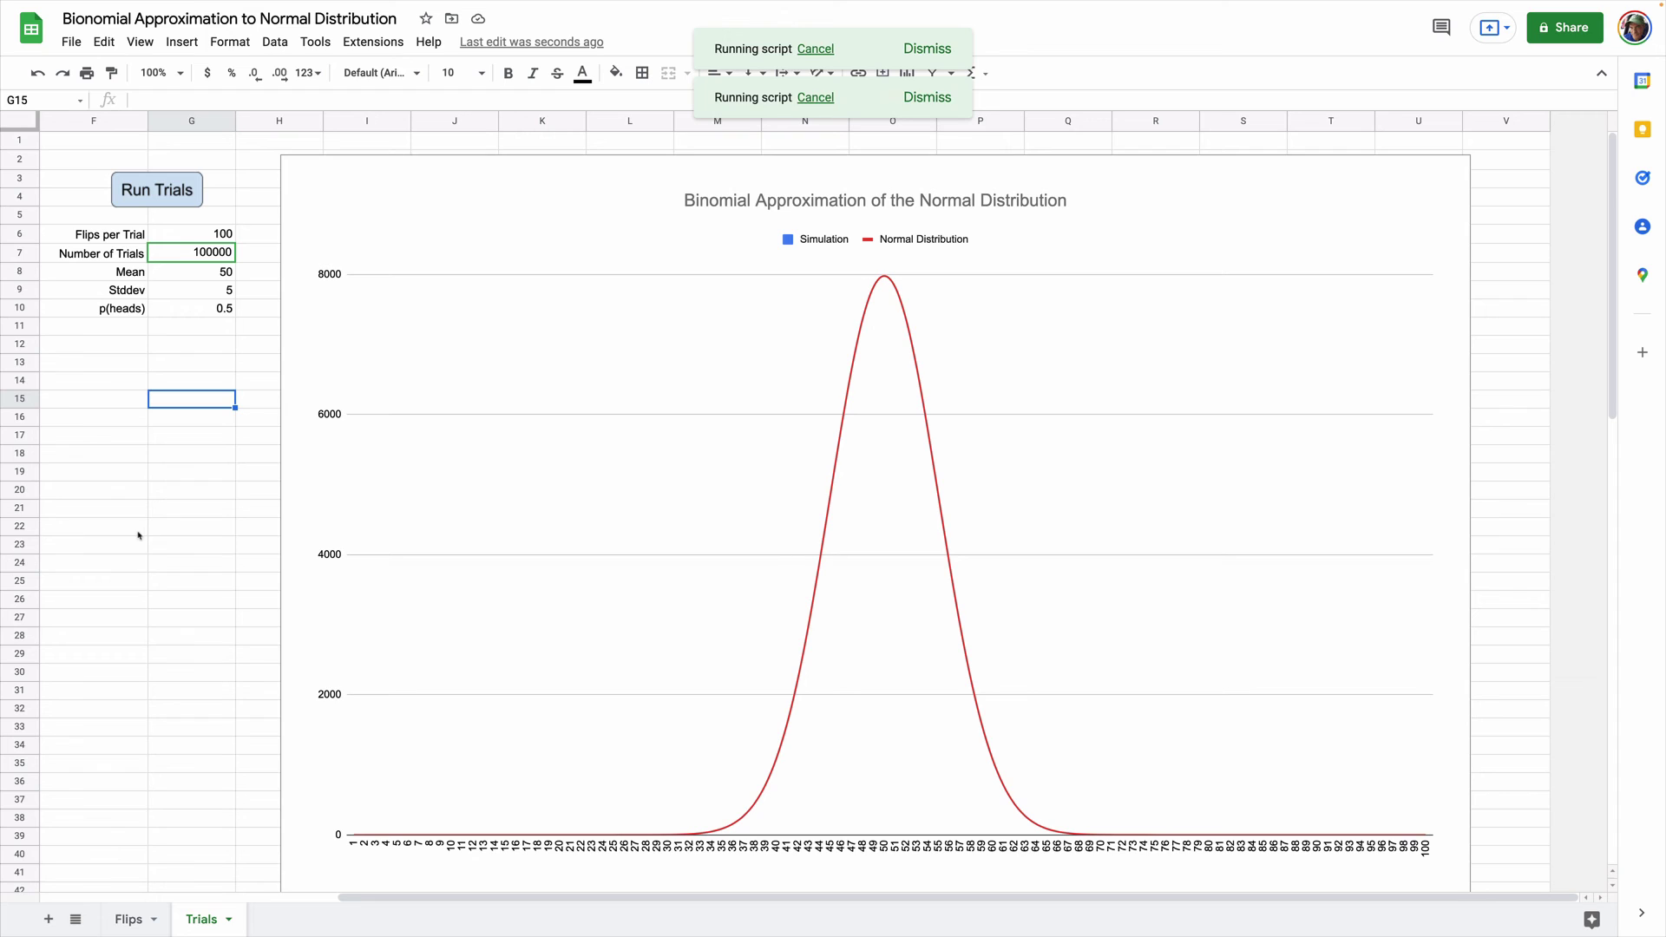